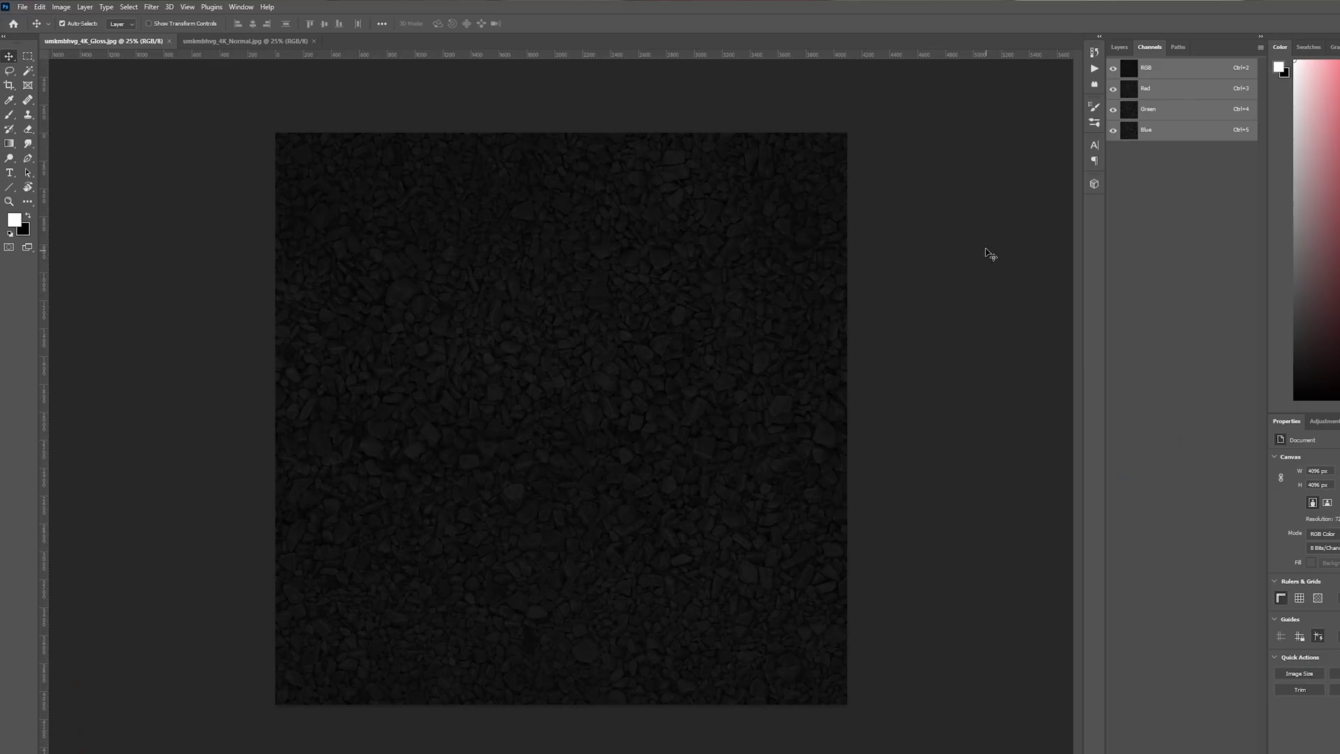
Switch Photoshop from the dark Gloss map to the 4K Normal map document
{"action": "left_click", "coordinate": [213, 42]}
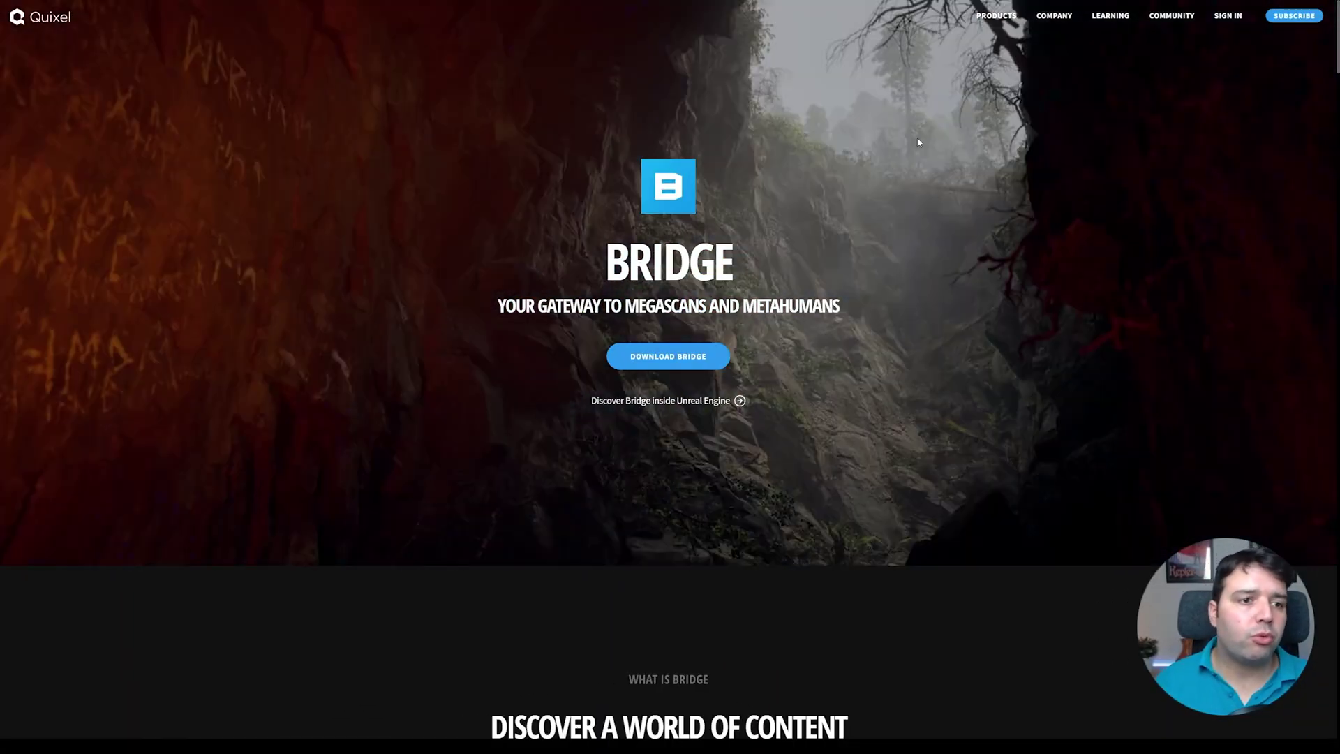
Go to the Bridge product page from the Products menu on quixel.com
{"action": "mouse_move", "coordinate": [996, 16]}
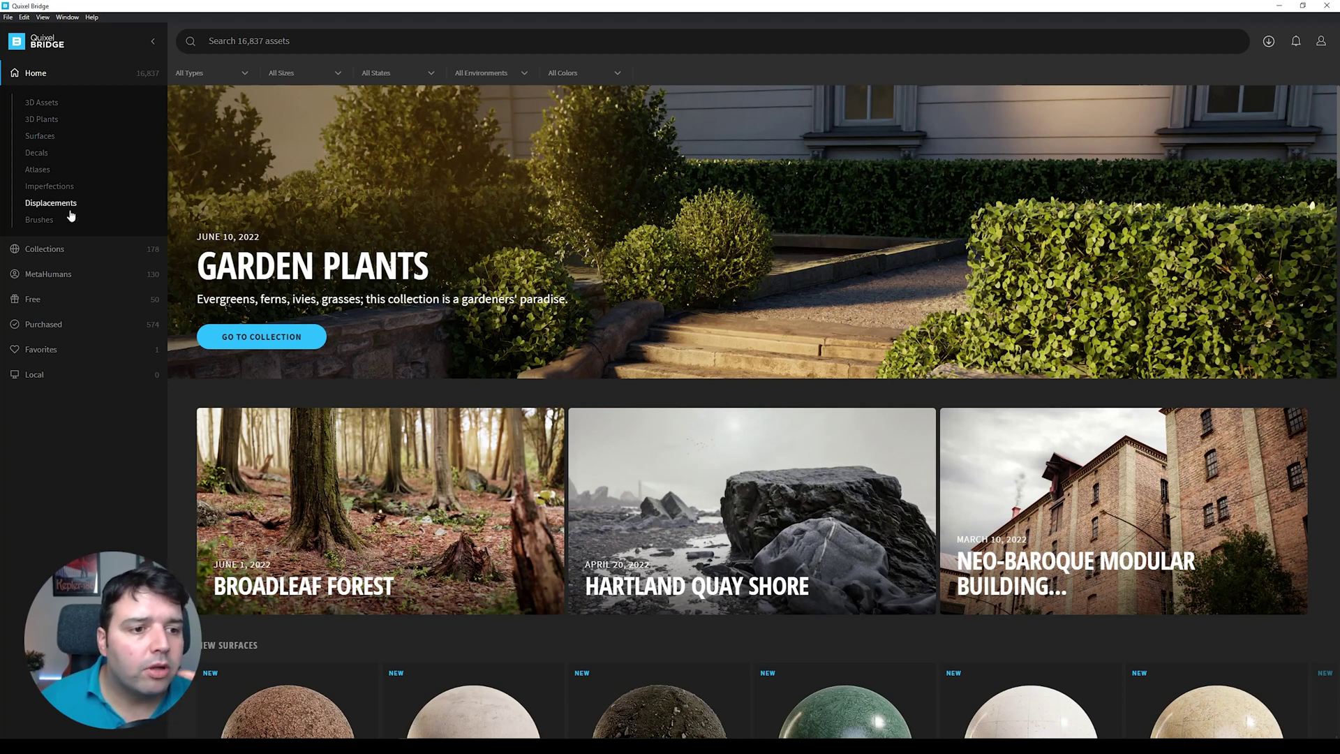
Browse Bridge's Collections into Environment and then the Natural collection
{"action": "left_click", "coordinate": [78, 254]}
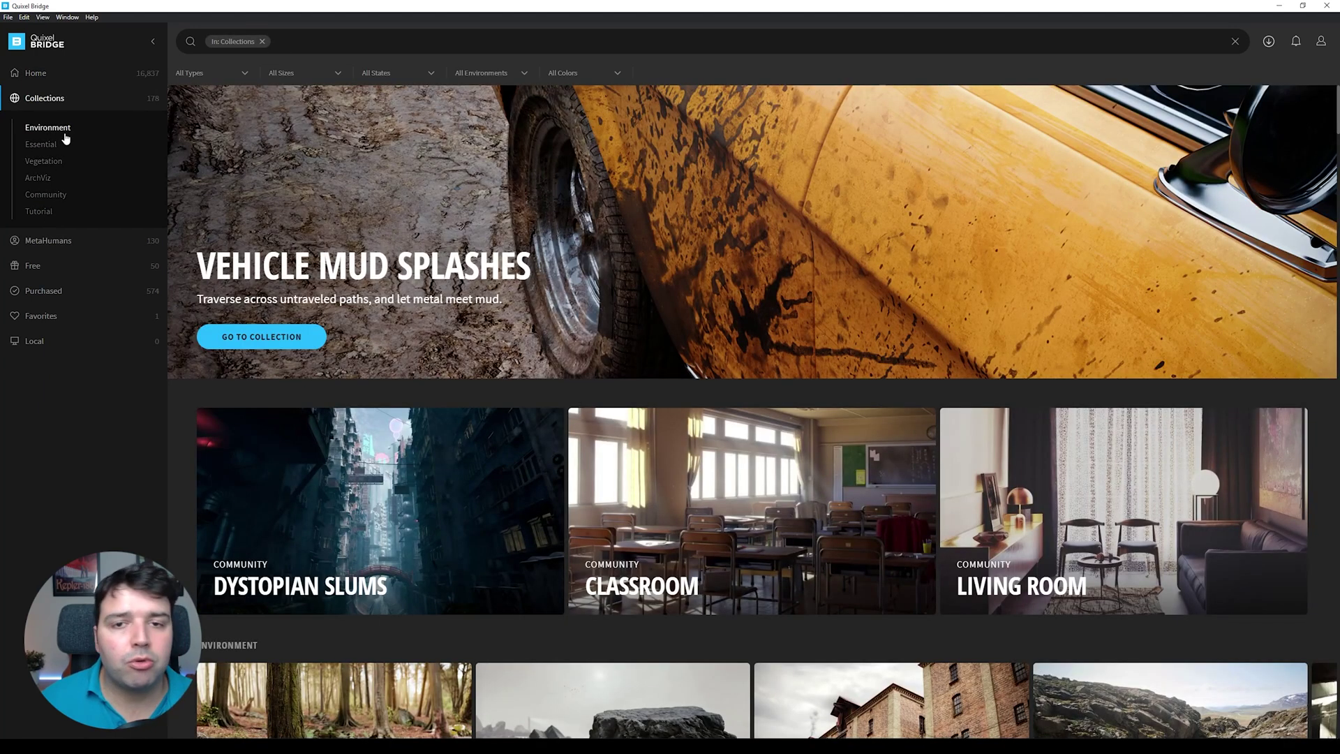
{"action": "left_click", "coordinate": [65, 137]}
{"action": "scroll", "coordinate": [567, 286], "scroll_direction": "down", "scroll_amount": 3}
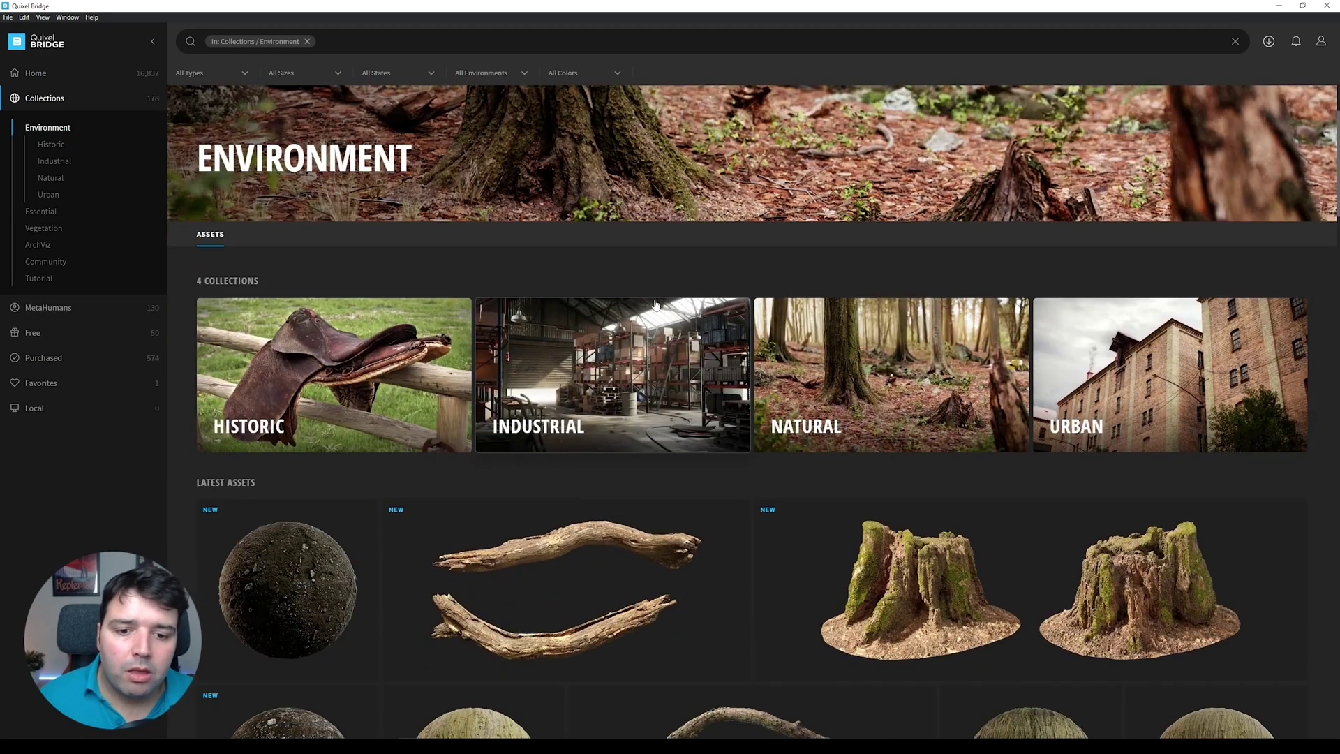
{"action": "left_click", "coordinate": [873, 391]}
{"action": "scroll", "coordinate": [576, 298], "scroll_direction": "down", "scroll_amount": 8}
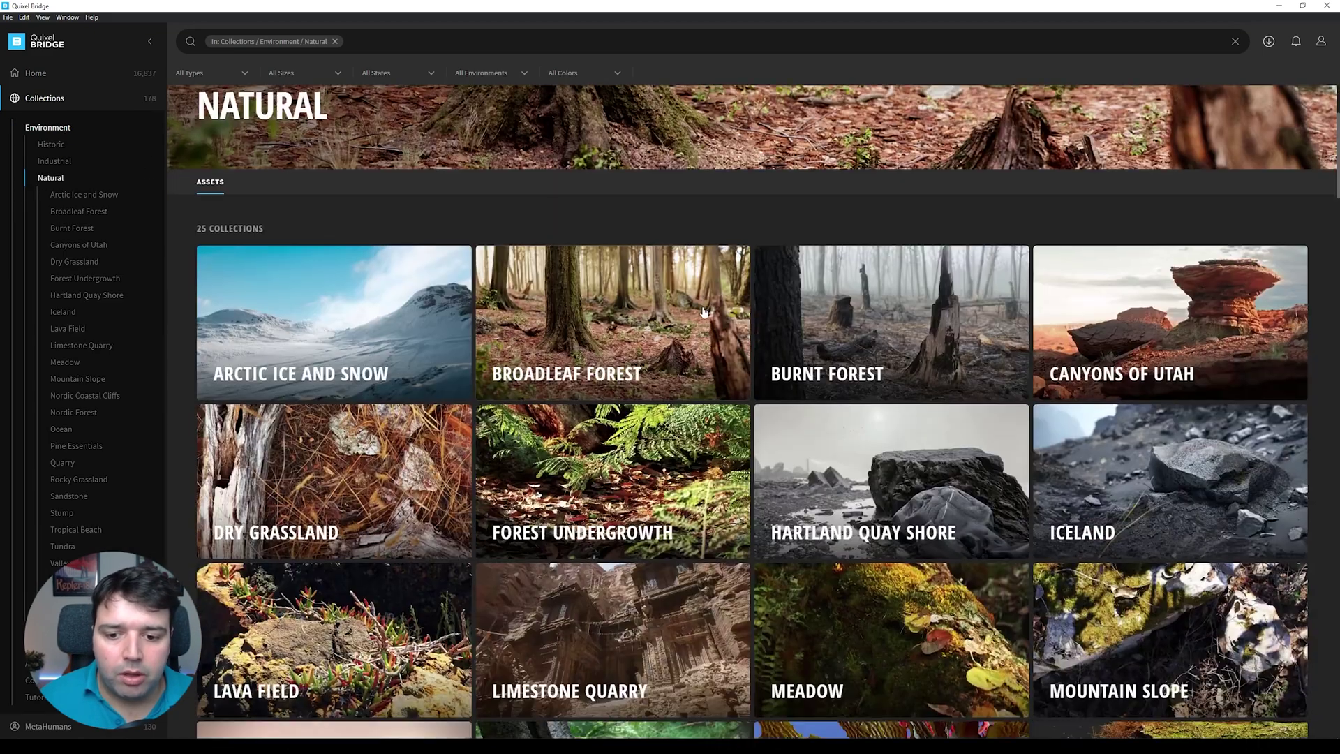
{"action": "scroll", "coordinate": [576, 299], "scroll_direction": "down", "scroll_amount": 3}
{"action": "scroll", "coordinate": [592, 346], "scroll_direction": "up", "scroll_amount": 4}
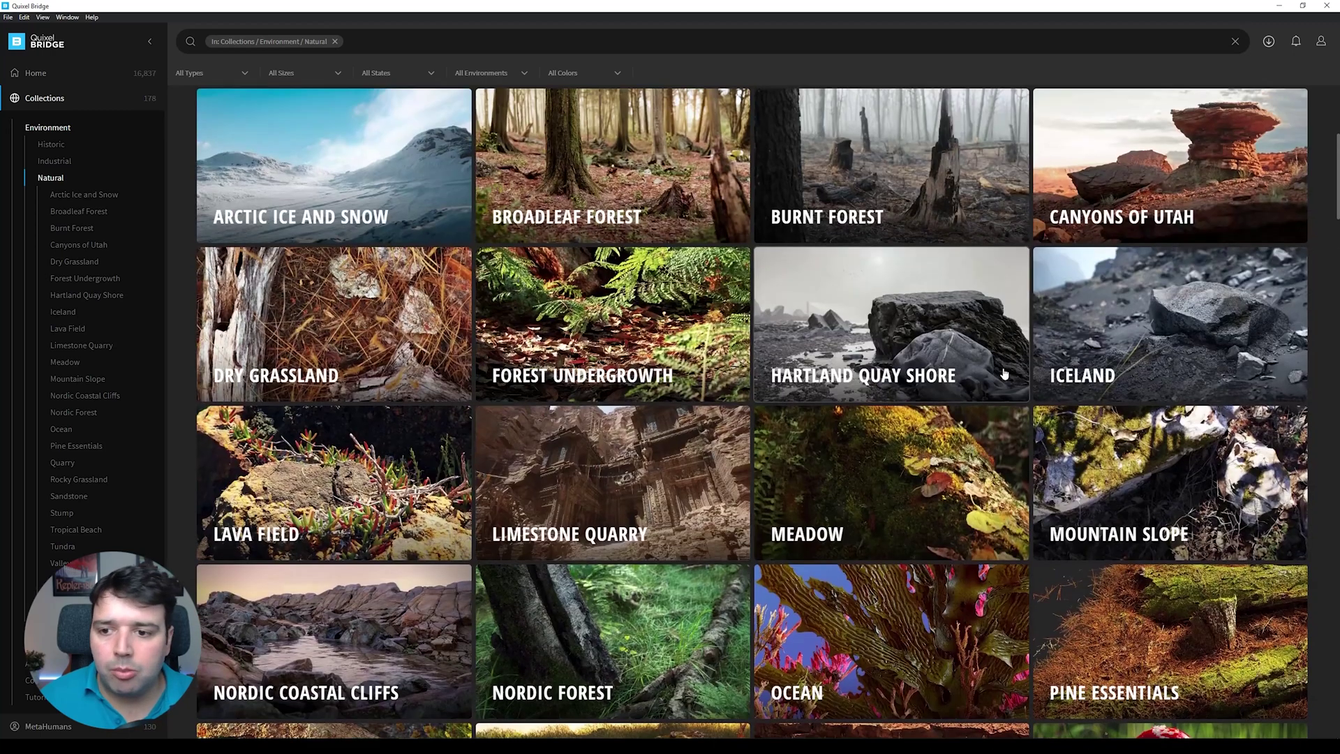
{"action": "scroll", "coordinate": [1166, 198], "scroll_direction": "up", "scroll_amount": 2}
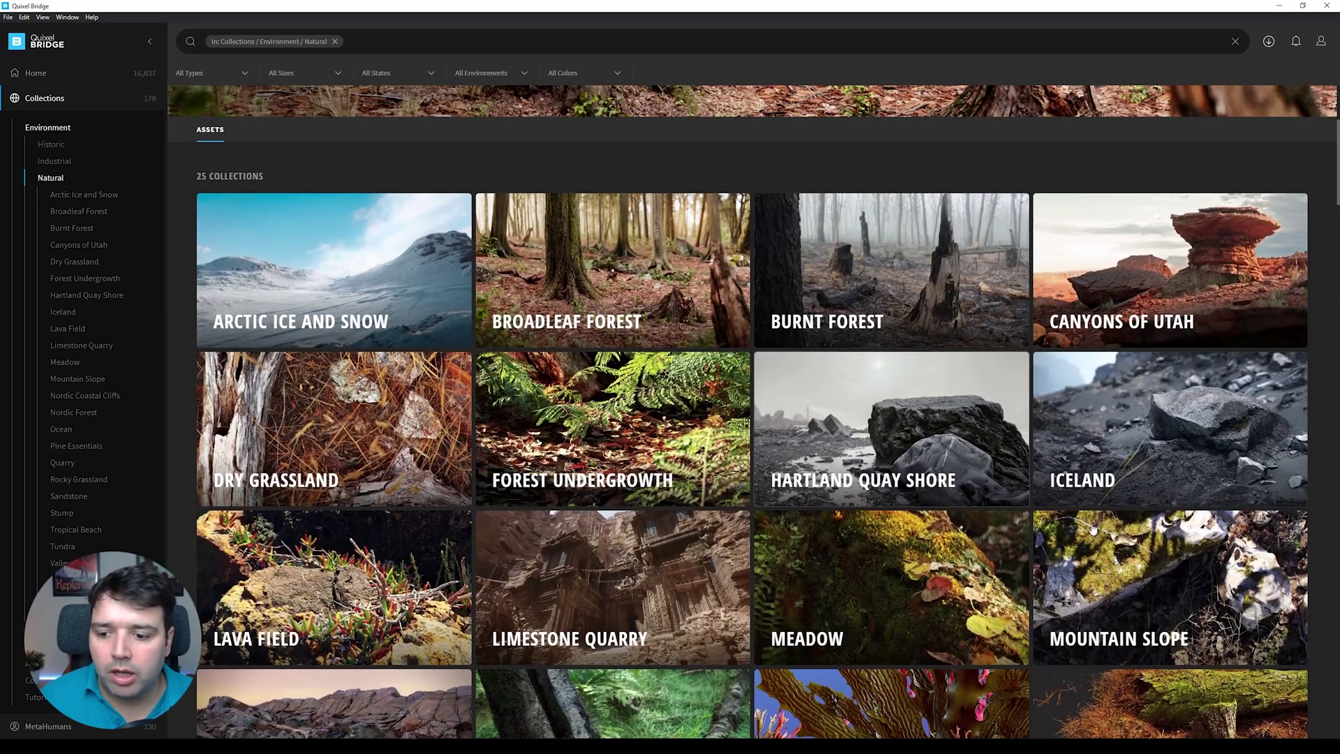
{"action": "scroll", "coordinate": [1093, 529], "scroll_direction": "down", "scroll_amount": 5}
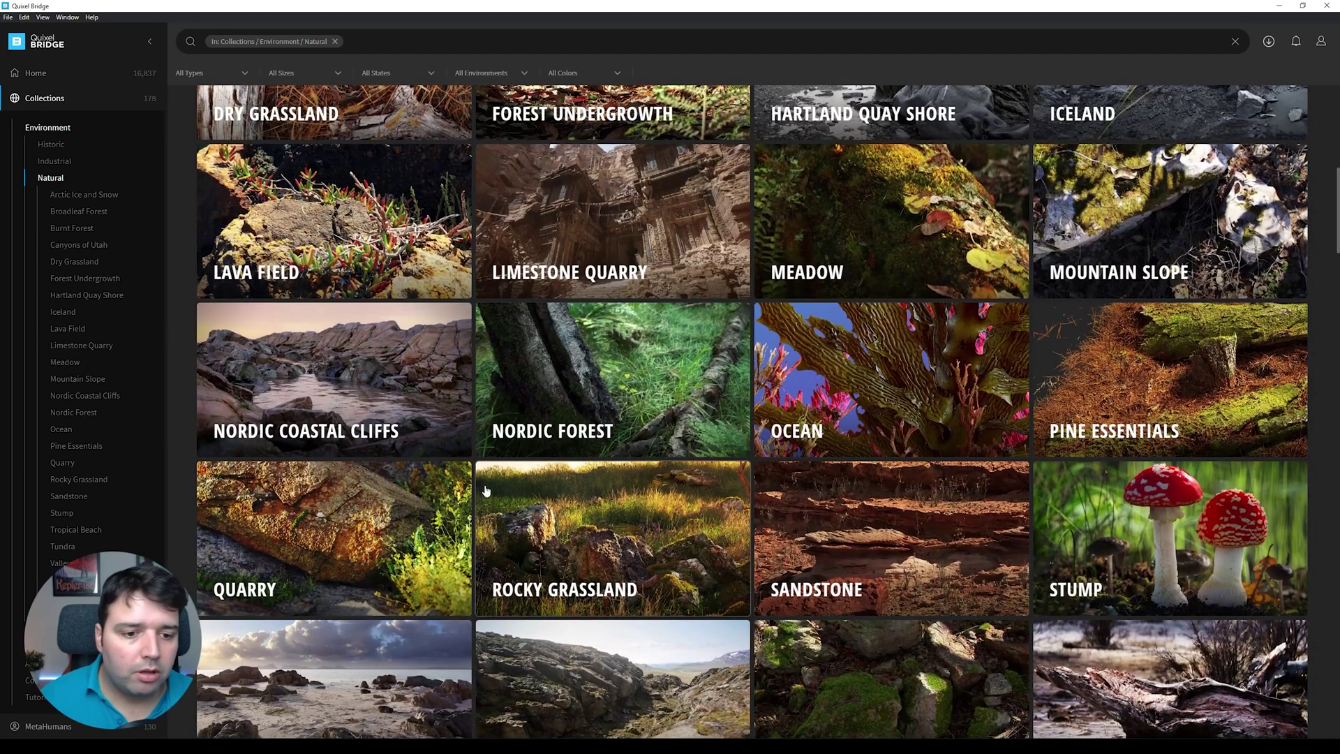
Look through the Nordic Coastal Cliffs collection's assets, then return to the Home page
{"action": "left_click", "coordinate": [335, 379]}
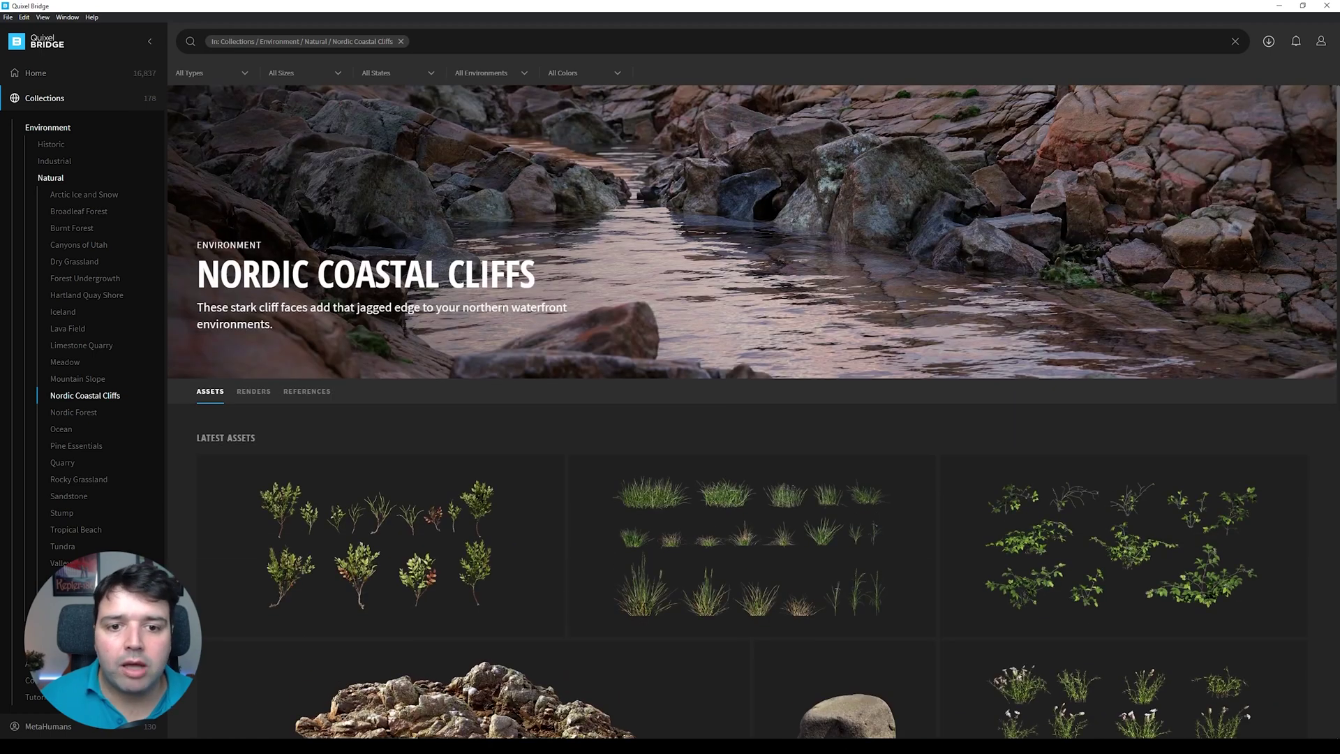
{"action": "scroll", "coordinate": [740, 286], "scroll_direction": "down", "scroll_amount": 10}
{"action": "scroll", "coordinate": [768, 349], "scroll_direction": "down", "scroll_amount": 2}
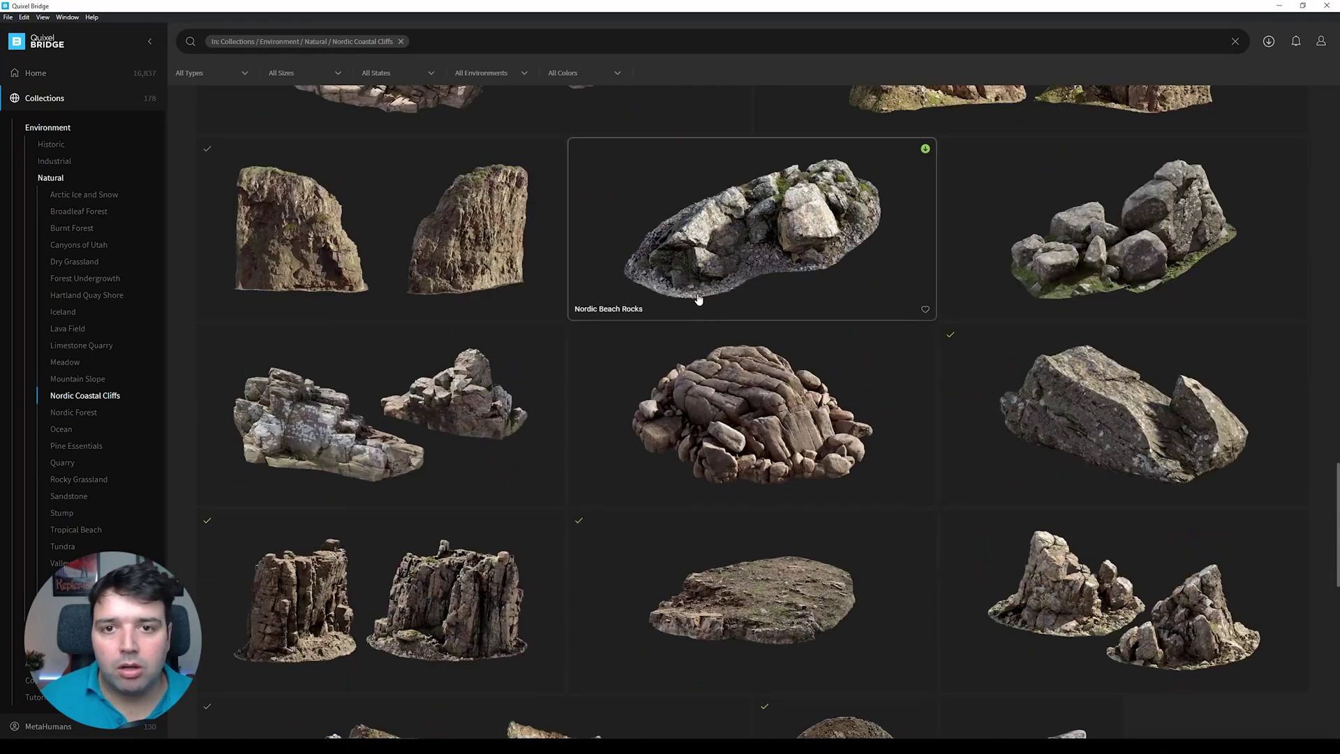
{"action": "scroll", "coordinate": [488, 389], "scroll_direction": "down", "scroll_amount": 2}
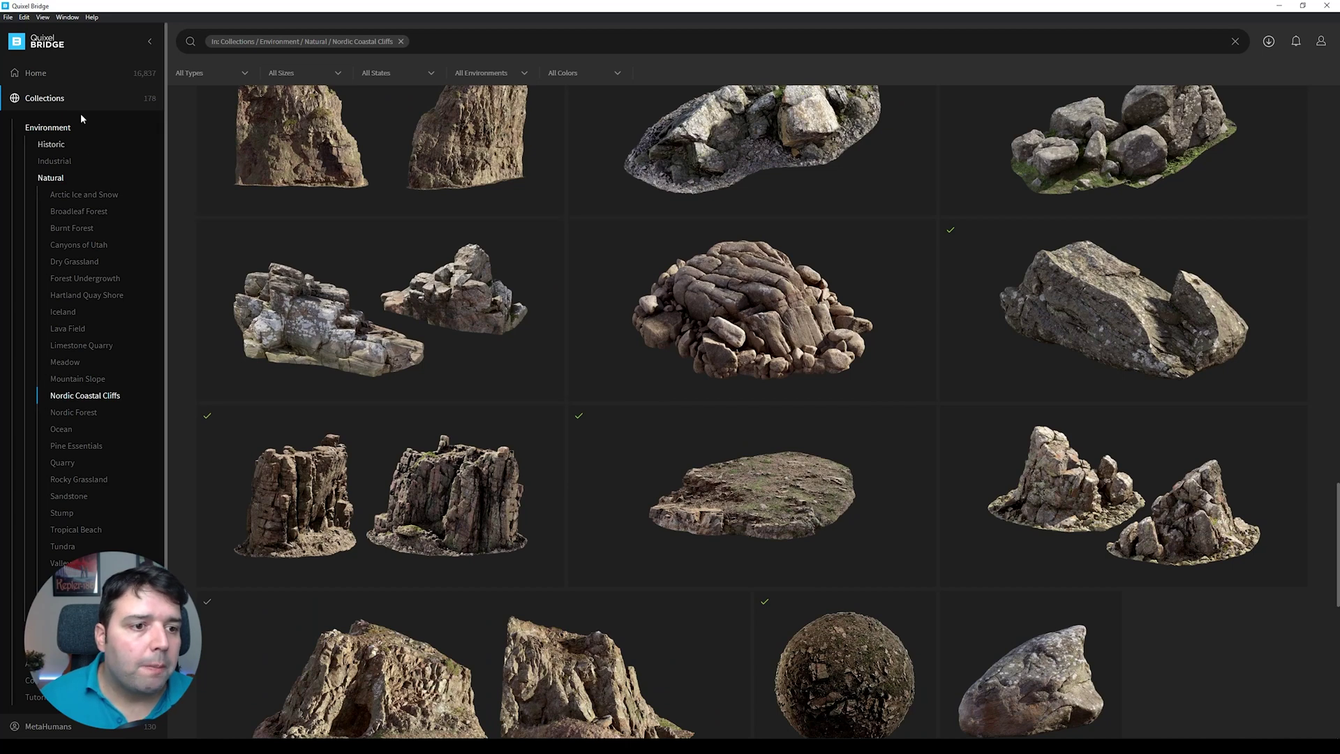
{"action": "left_click", "coordinate": [60, 76]}
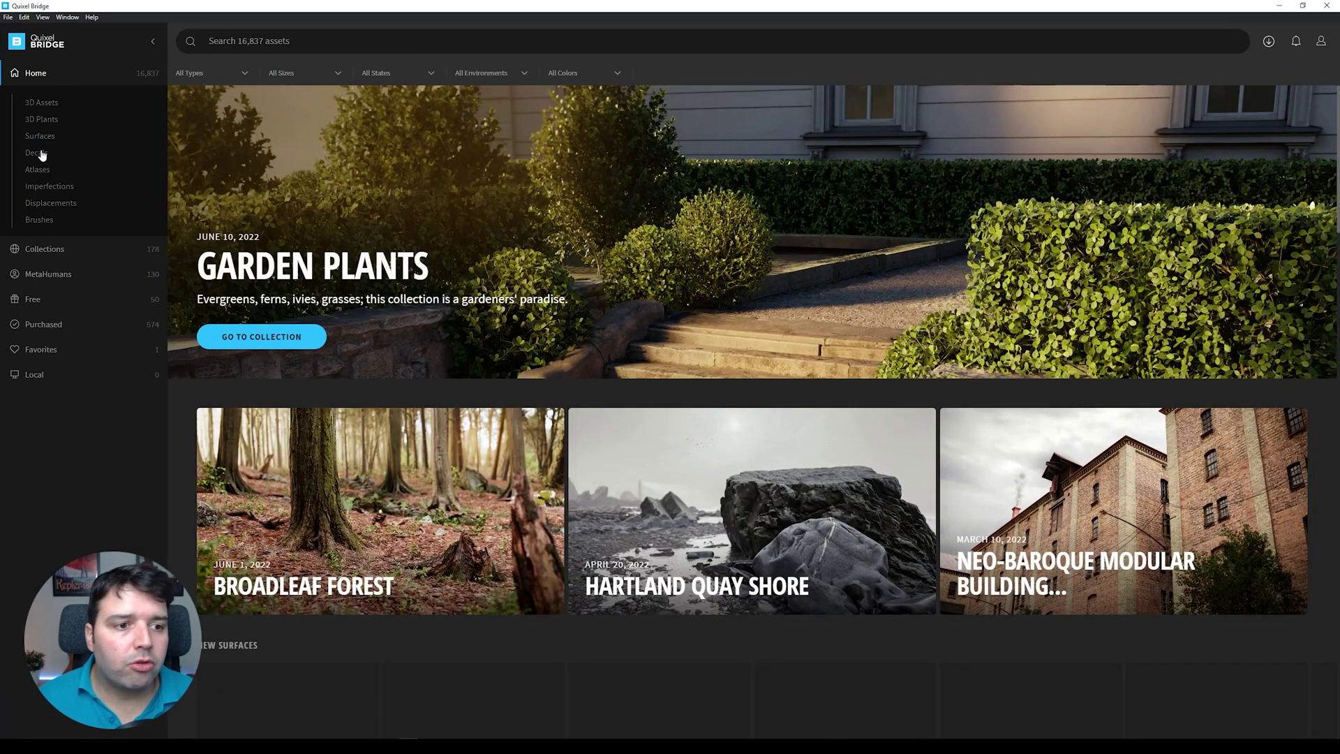
Browse the Surfaces categories and briefly open Soil before going back
{"action": "left_click", "coordinate": [42, 136]}
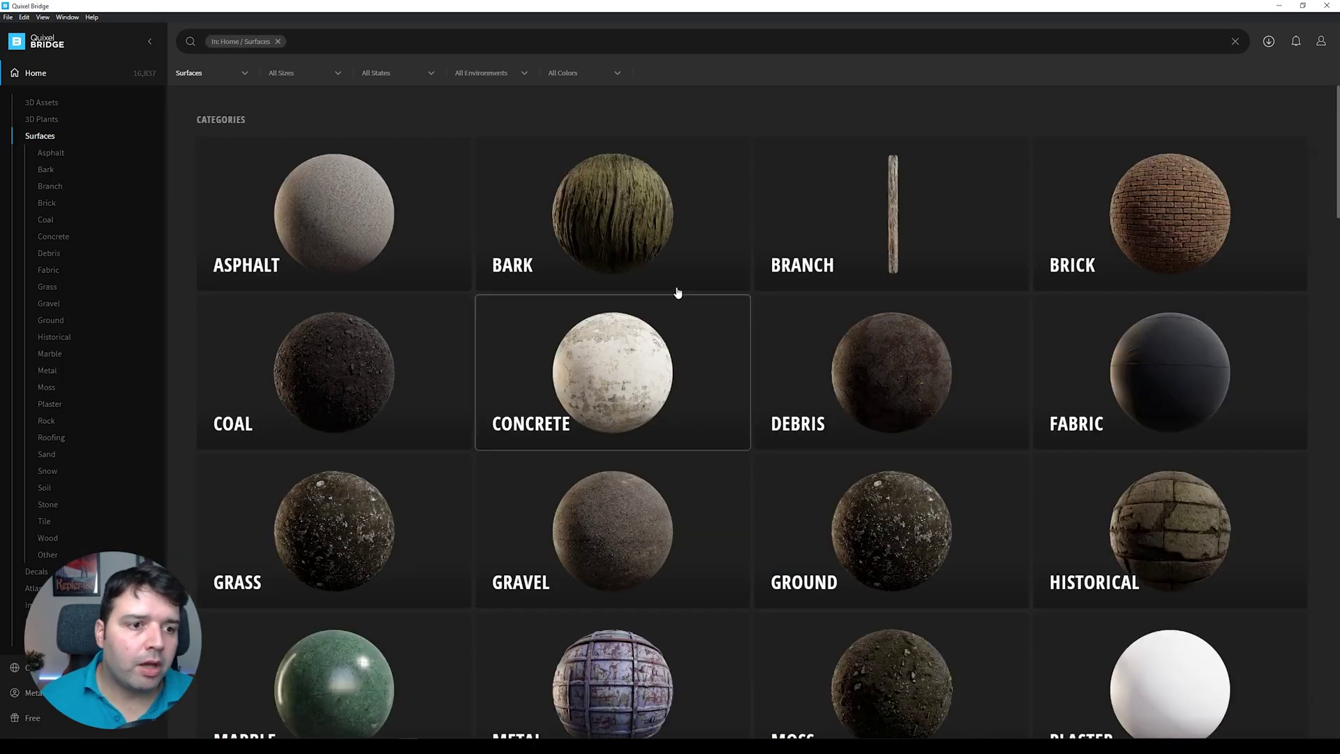
{"action": "scroll", "coordinate": [676, 290], "scroll_direction": "down", "scroll_amount": 10}
{"action": "scroll", "coordinate": [778, 384], "scroll_direction": "up", "scroll_amount": 6}
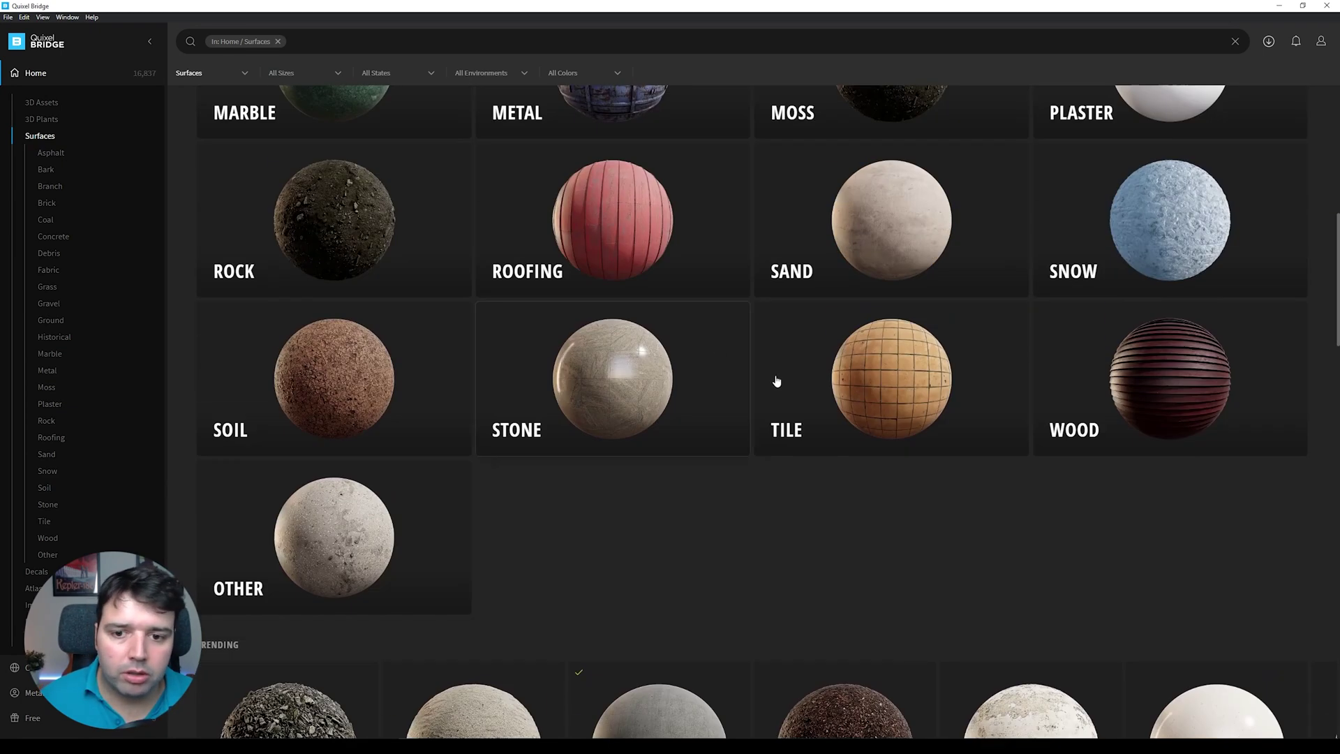
{"action": "scroll", "coordinate": [697, 375], "scroll_direction": "down", "scroll_amount": 2}
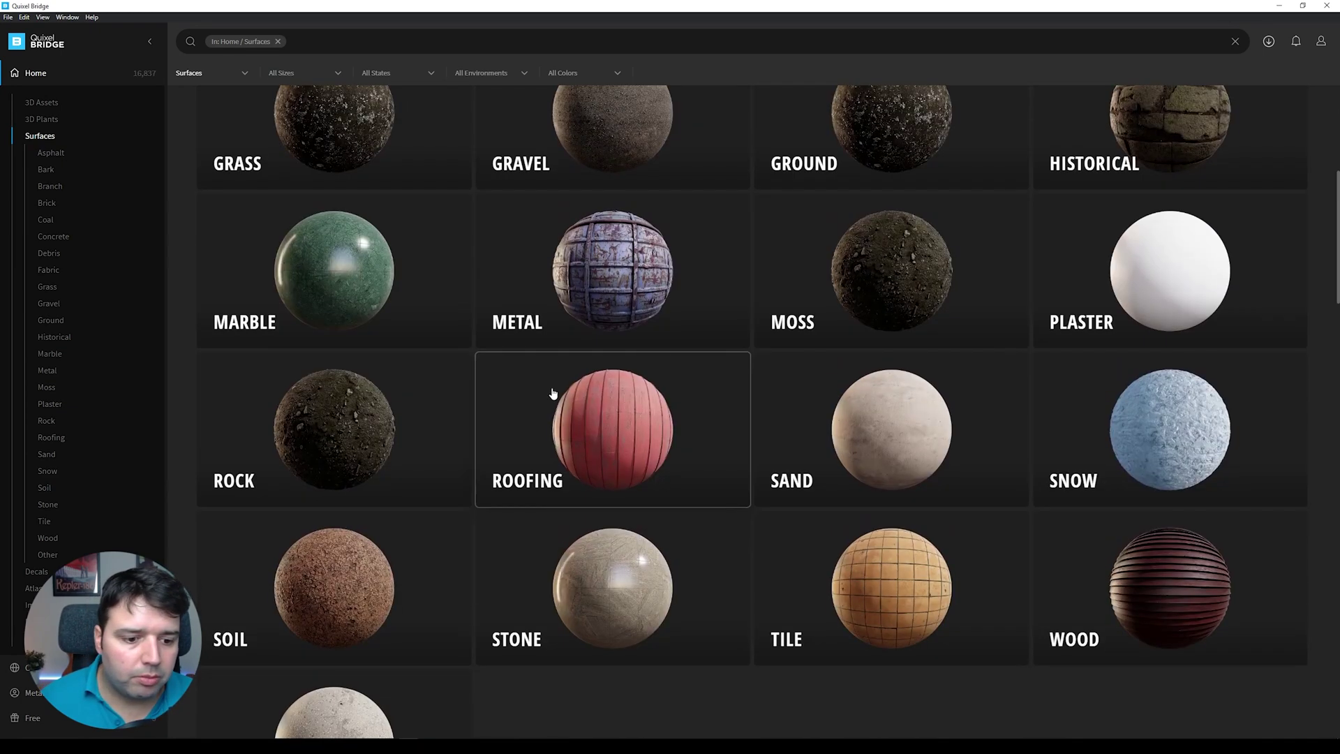
{"action": "left_click", "coordinate": [360, 560]}
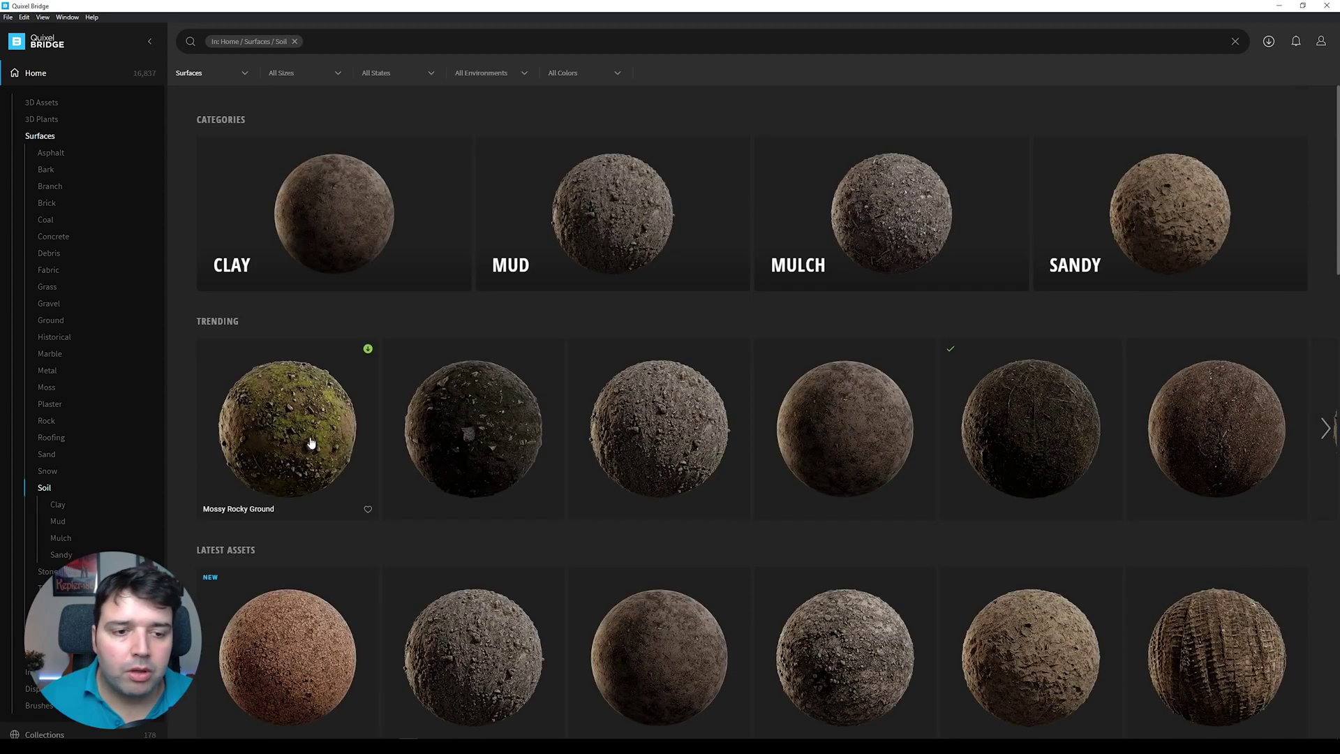
{"action": "key", "text": "alt+Left"}
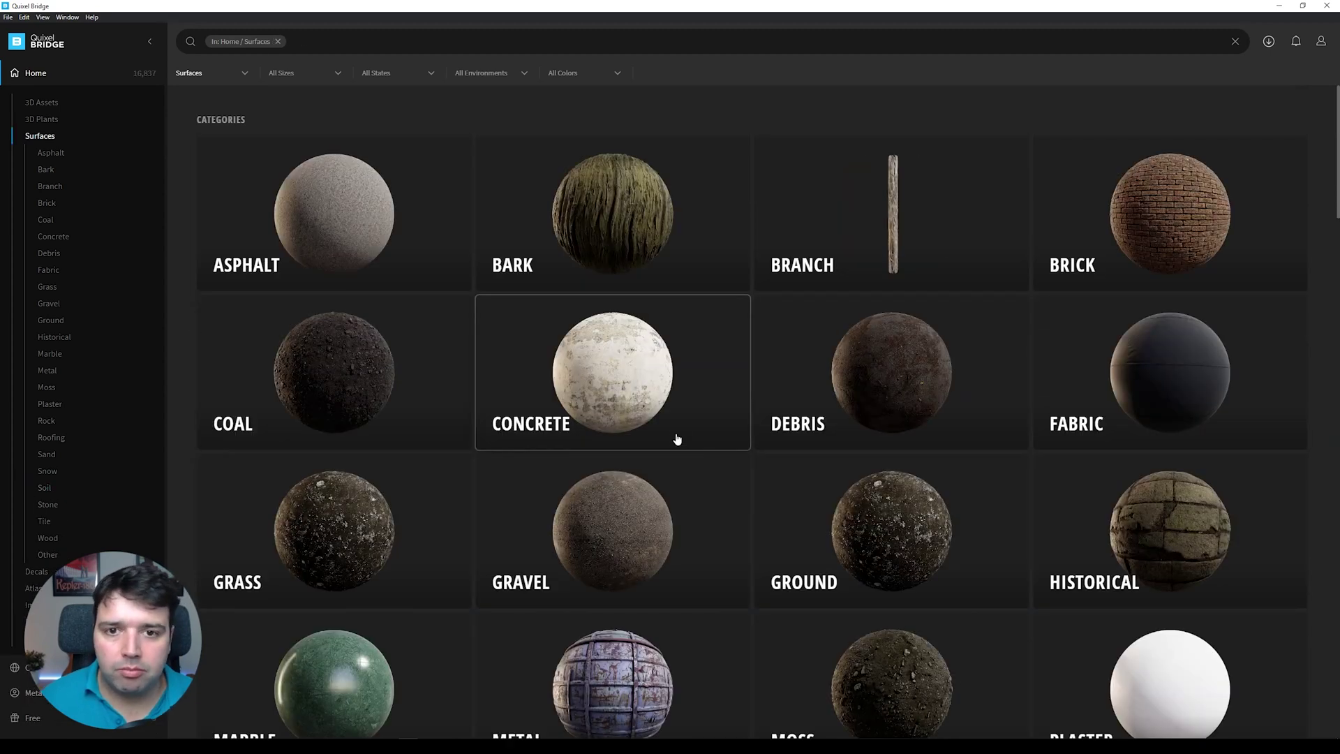
Reopen the Soil category and view Dry Soil Ground's details, then Soil Tire Tracks'
{"action": "scroll", "coordinate": [916, 213], "scroll_direction": "down", "scroll_amount": 1}
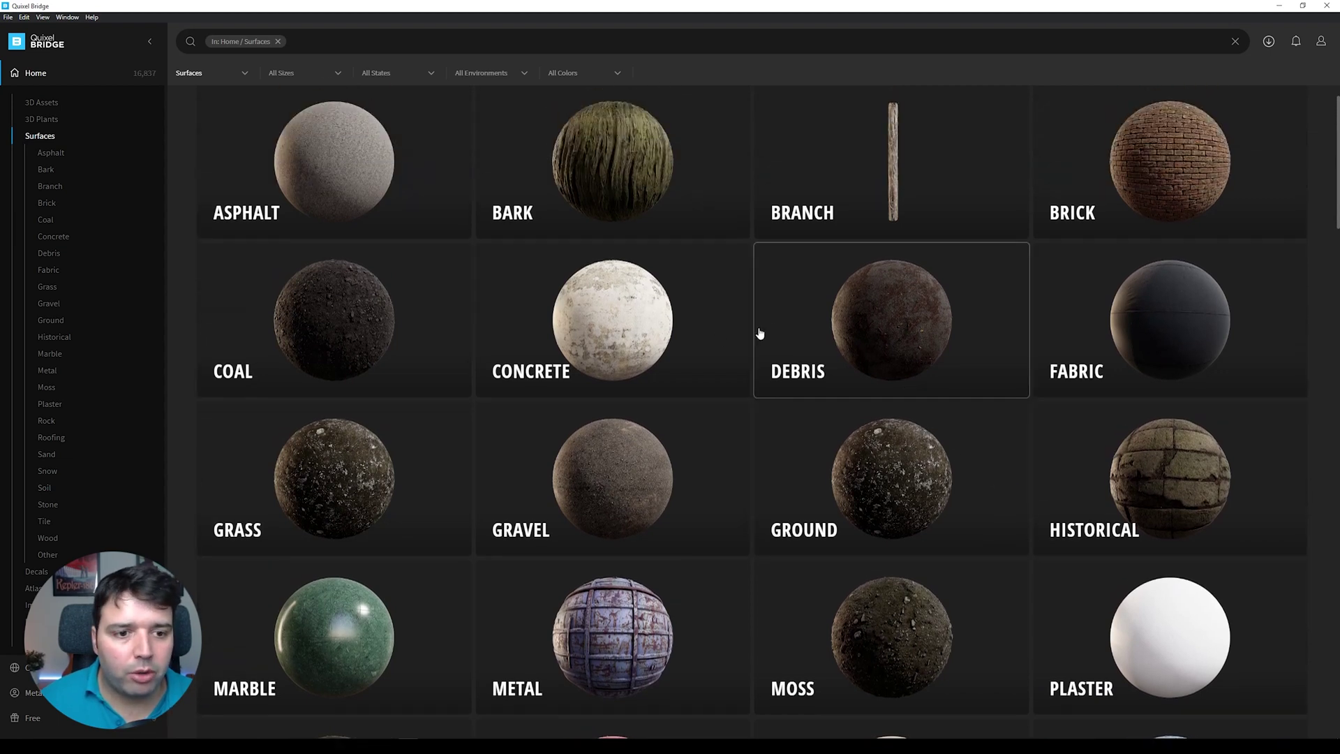
{"action": "scroll", "coordinate": [583, 366], "scroll_direction": "down", "scroll_amount": 3}
{"action": "scroll", "coordinate": [440, 380], "scroll_direction": "down", "scroll_amount": 4}
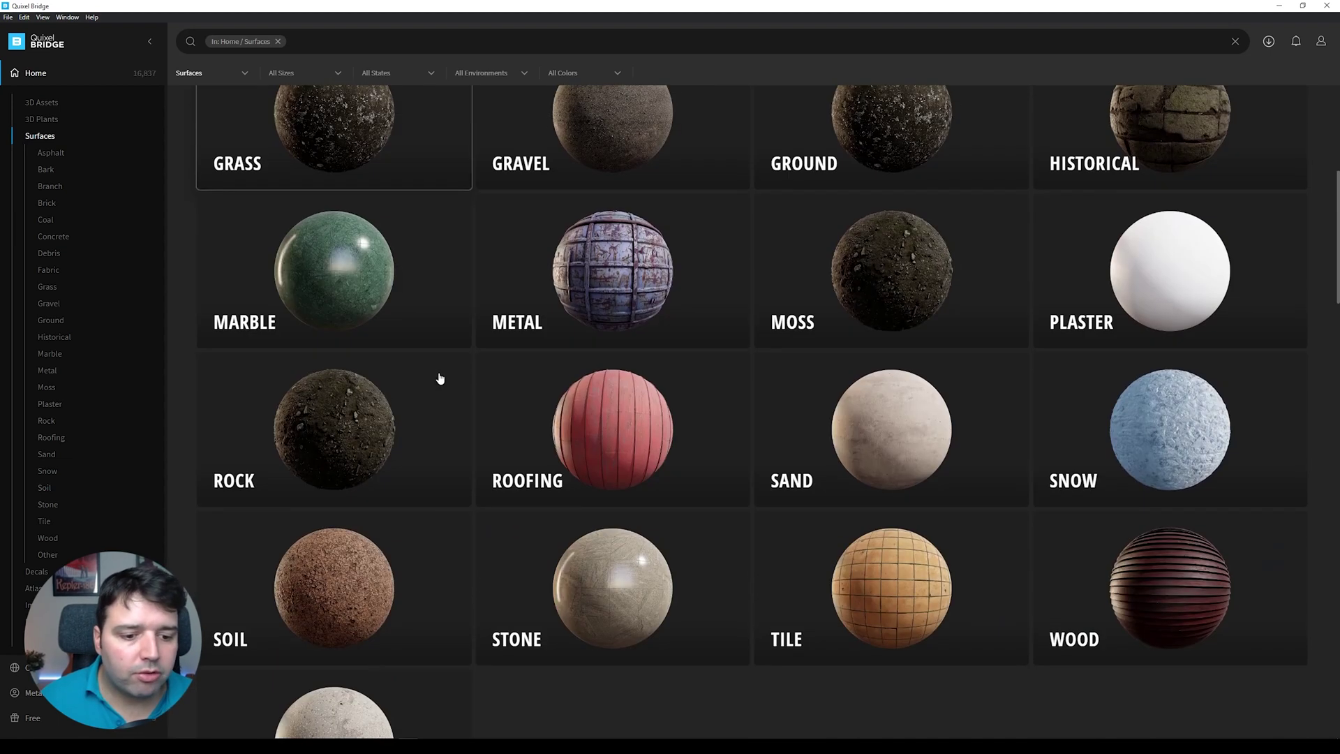
{"action": "scroll", "coordinate": [475, 402], "scroll_direction": "down", "scroll_amount": 2}
{"action": "scroll", "coordinate": [489, 395], "scroll_direction": "down", "scroll_amount": 1}
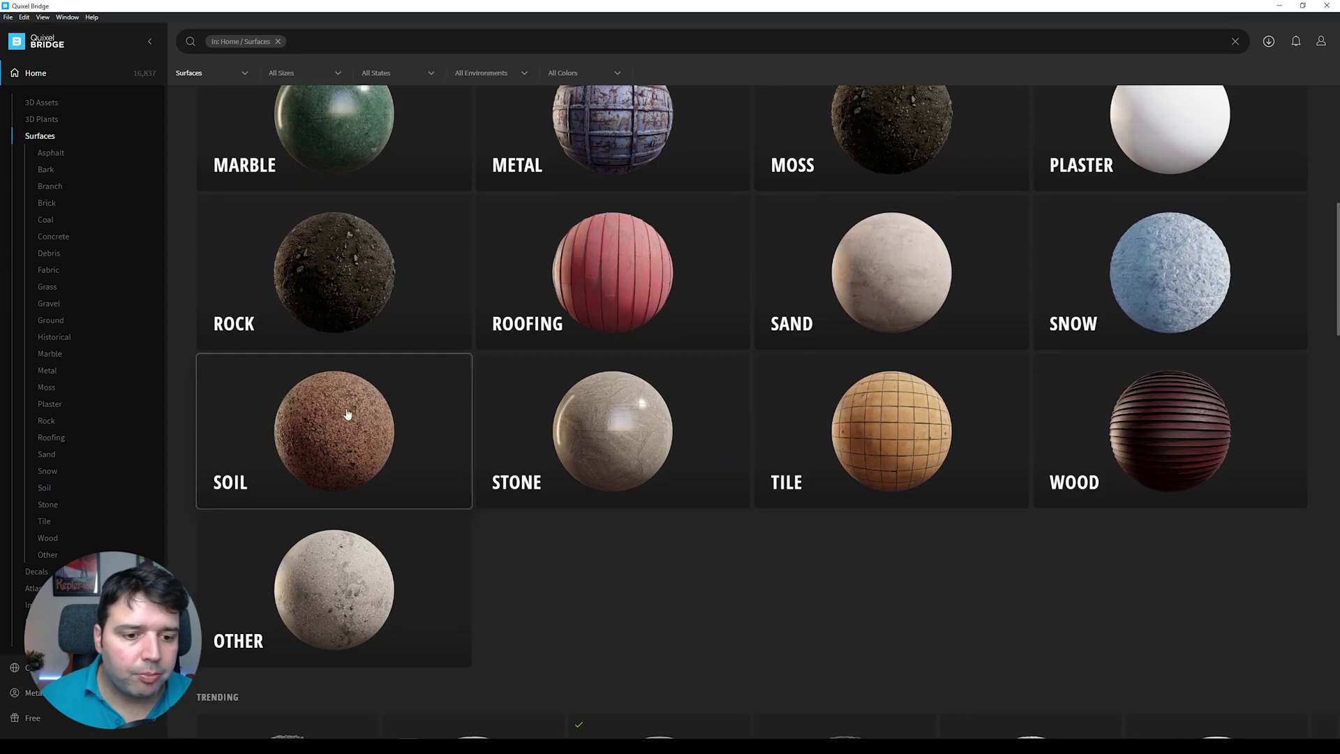
{"action": "left_click", "coordinate": [350, 410]}
{"action": "scroll", "coordinate": [872, 315], "scroll_direction": "down", "scroll_amount": 3}
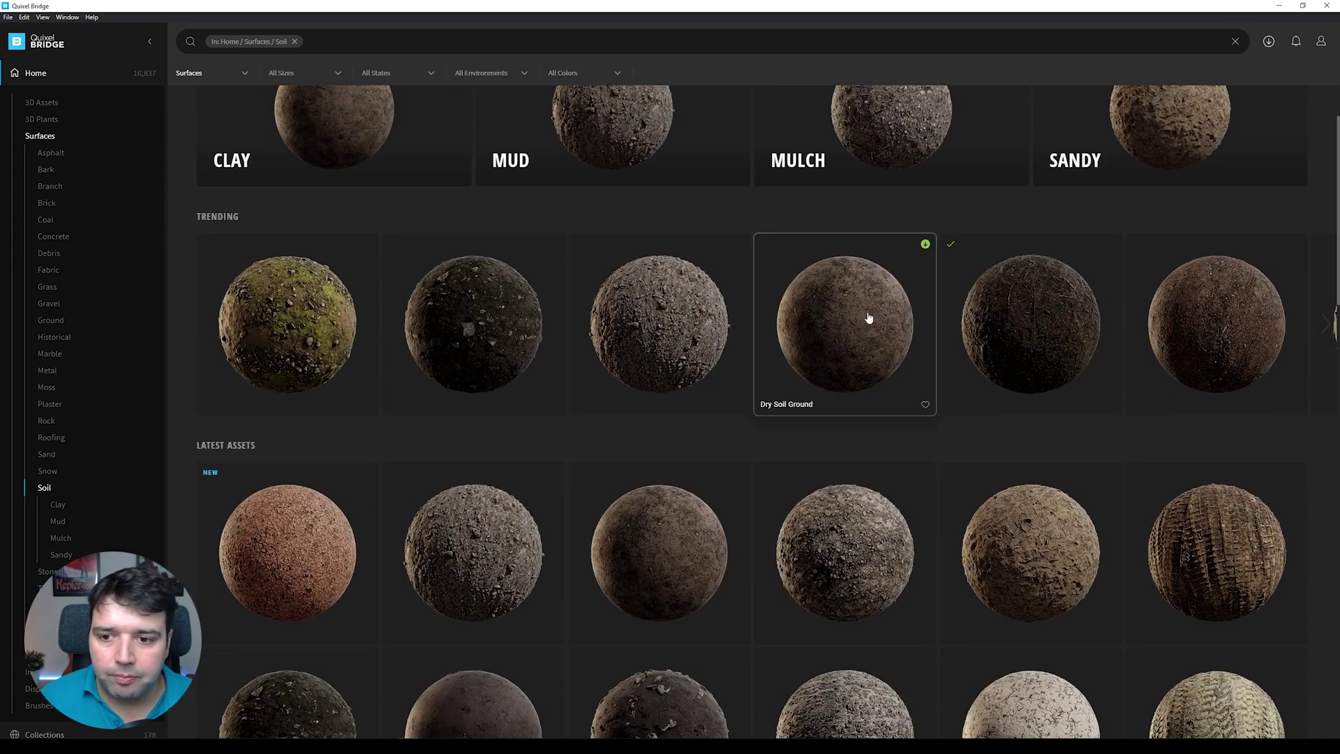
{"action": "scroll", "coordinate": [832, 352], "scroll_direction": "down", "scroll_amount": 3}
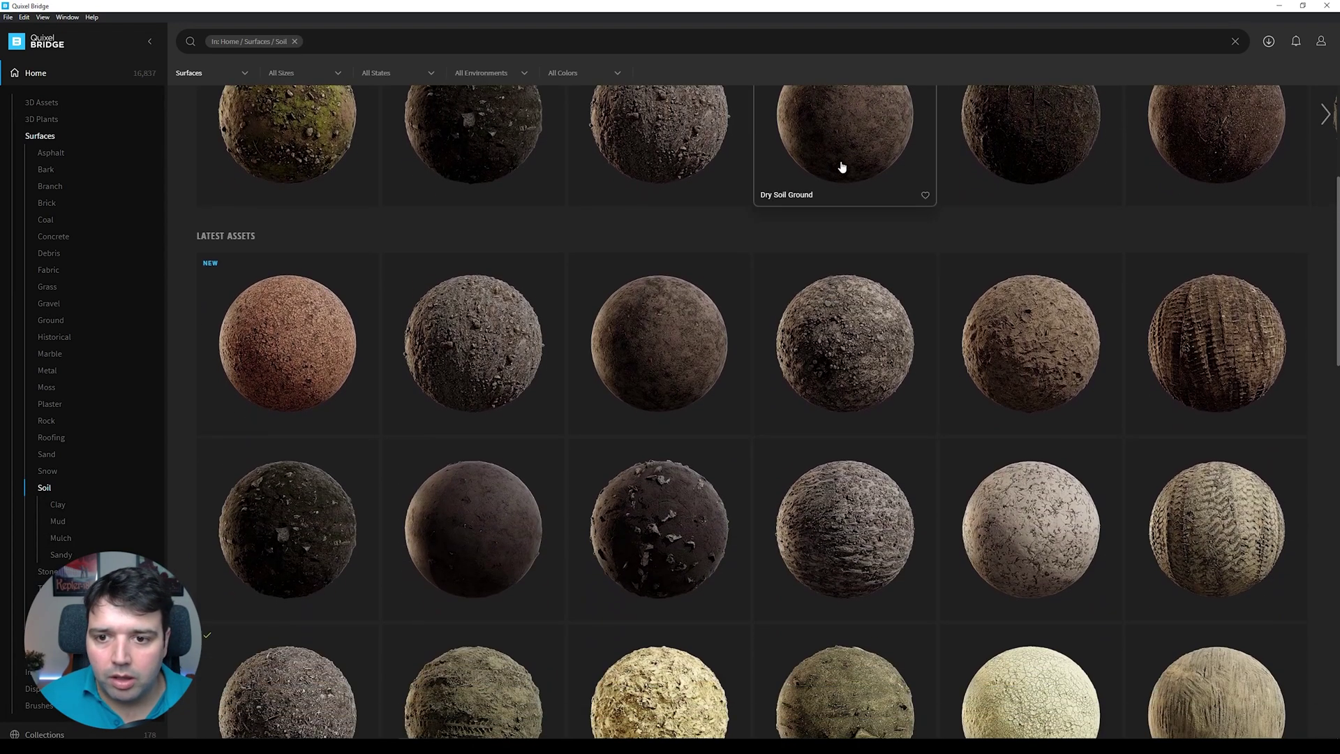
{"action": "left_click", "coordinate": [844, 165]}
{"action": "scroll", "coordinate": [830, 367], "scroll_direction": "down", "scroll_amount": 10}
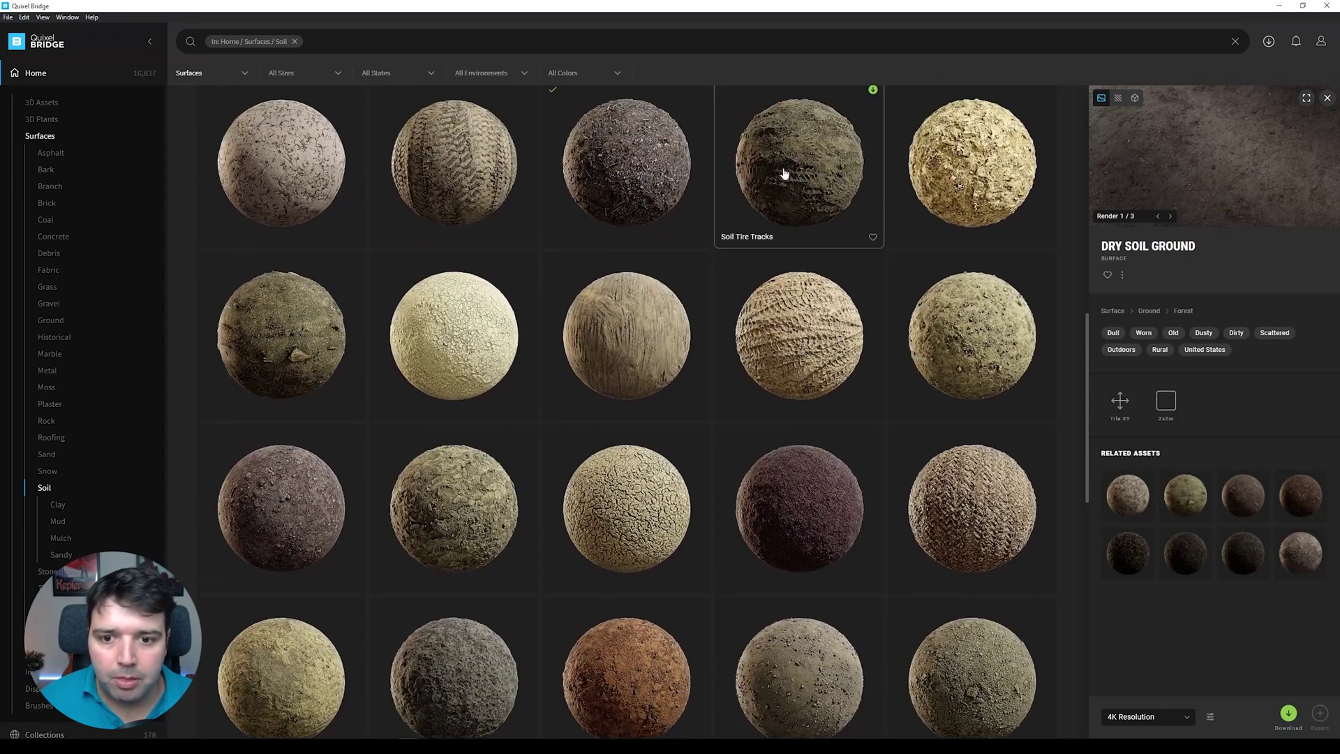
{"action": "left_click", "coordinate": [772, 173]}
Preview Soil Tire Tracks on a 3D sphere and back, then show its 4K download options
{"action": "scroll", "coordinate": [772, 350], "scroll_direction": "up", "scroll_amount": 2}
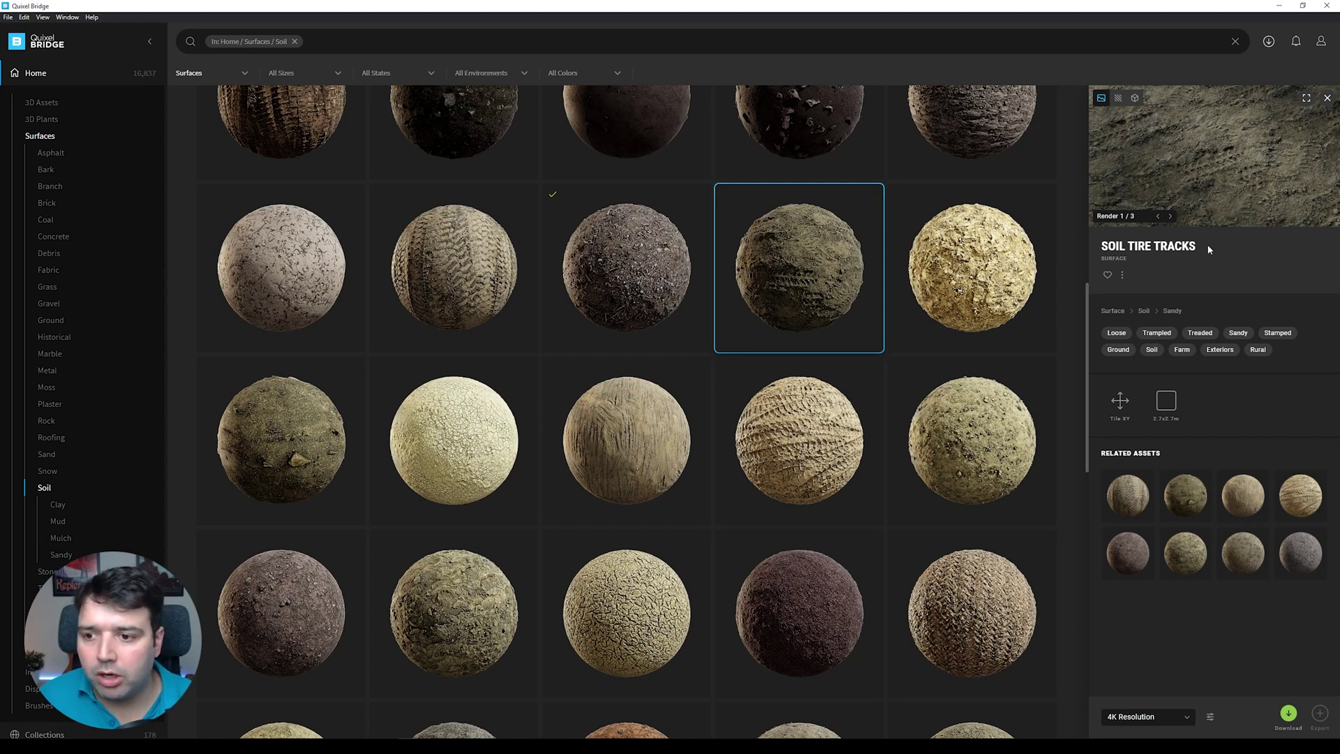
{"action": "left_click", "coordinate": [1136, 99]}
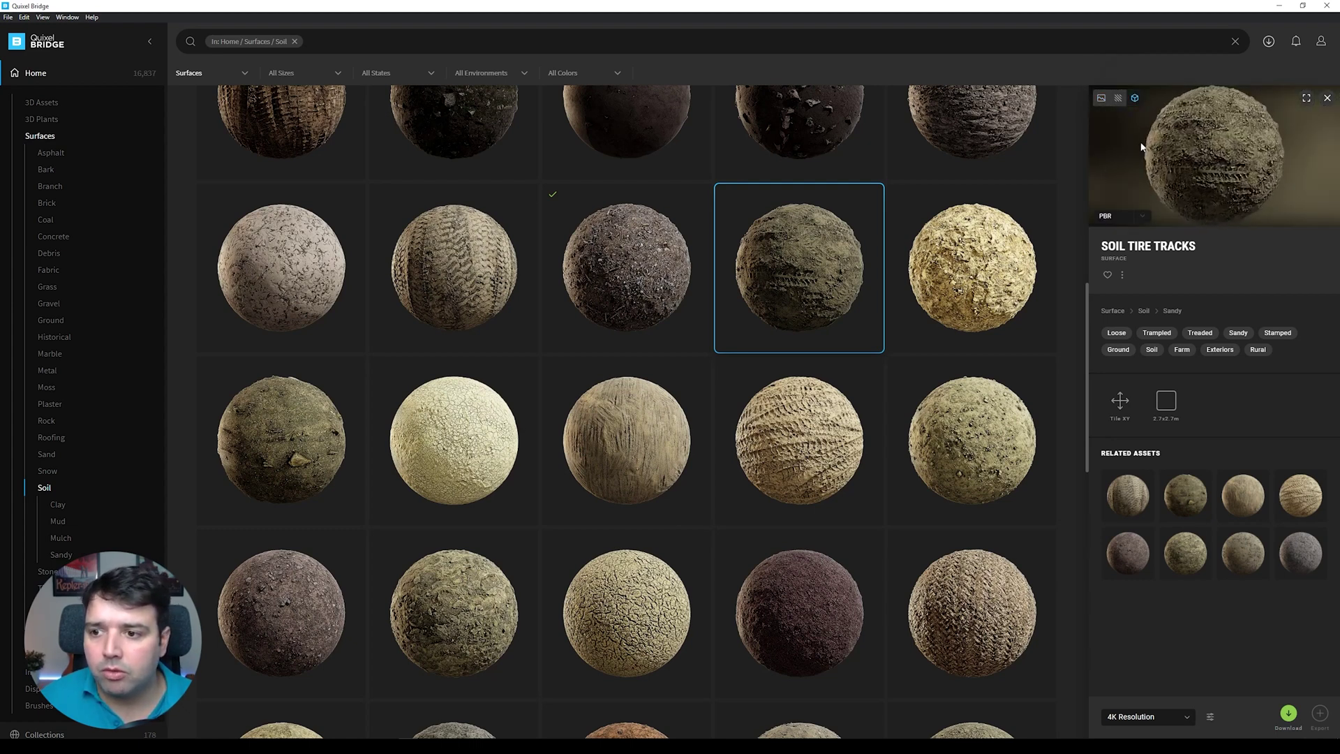
{"action": "left_click", "coordinate": [1101, 97]}
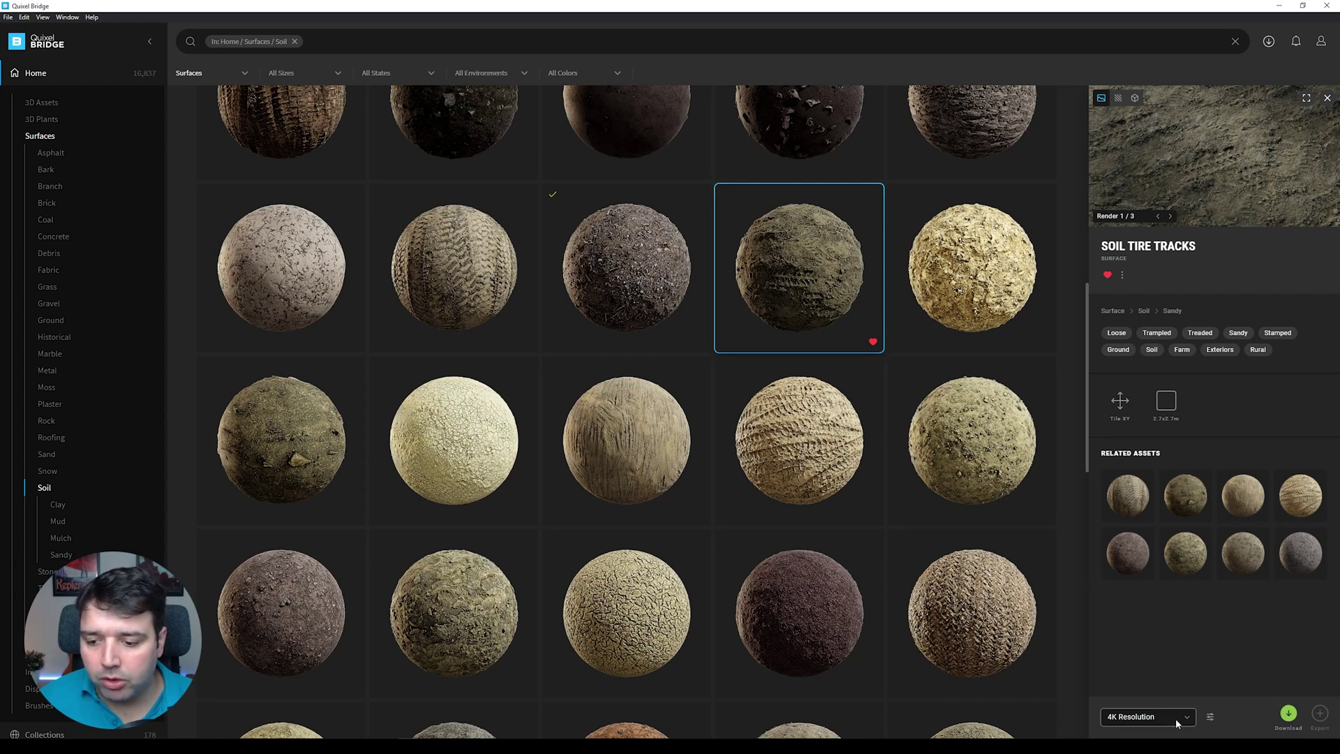
{"action": "left_click", "coordinate": [1210, 718]}
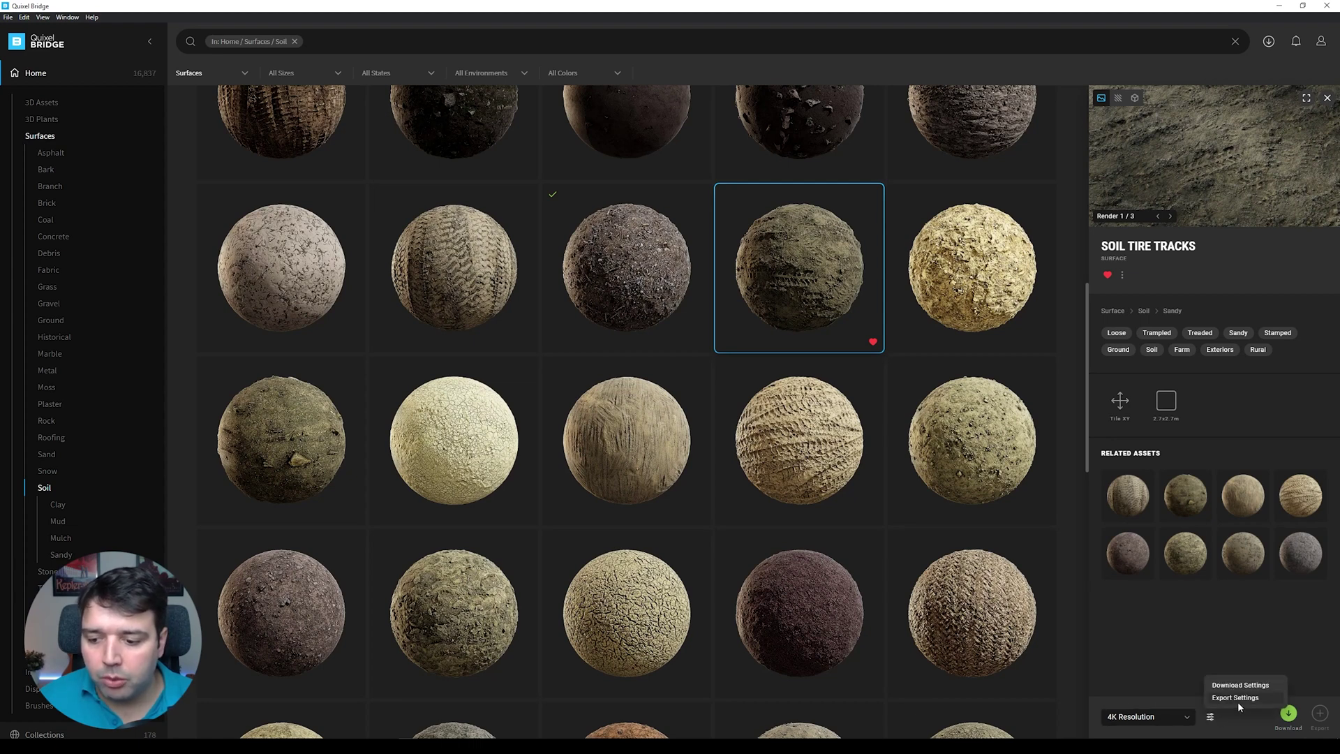
In Export Settings, keep Custom Disk Export as the export target
{"action": "left_click", "coordinate": [1237, 698]}
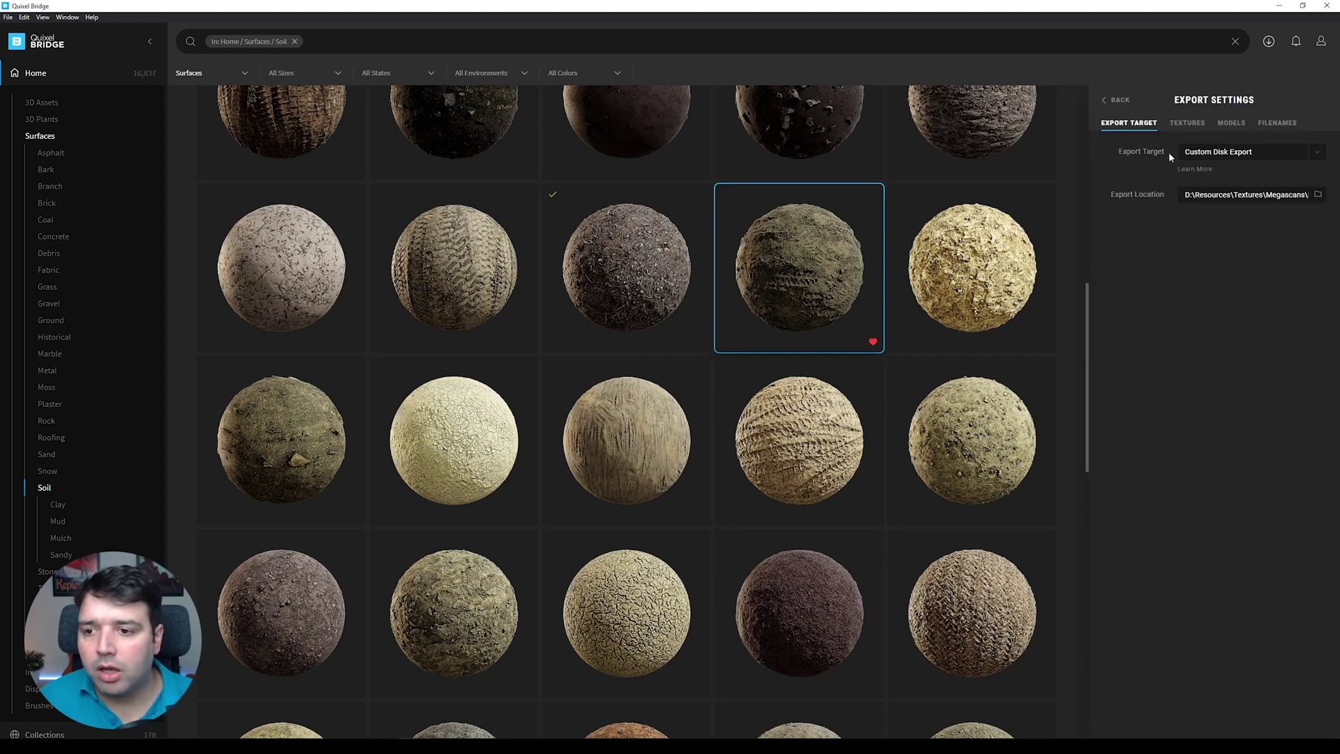
{"action": "left_click", "coordinate": [1241, 155]}
{"action": "scroll", "coordinate": [1245, 195], "scroll_direction": "down", "scroll_amount": 3}
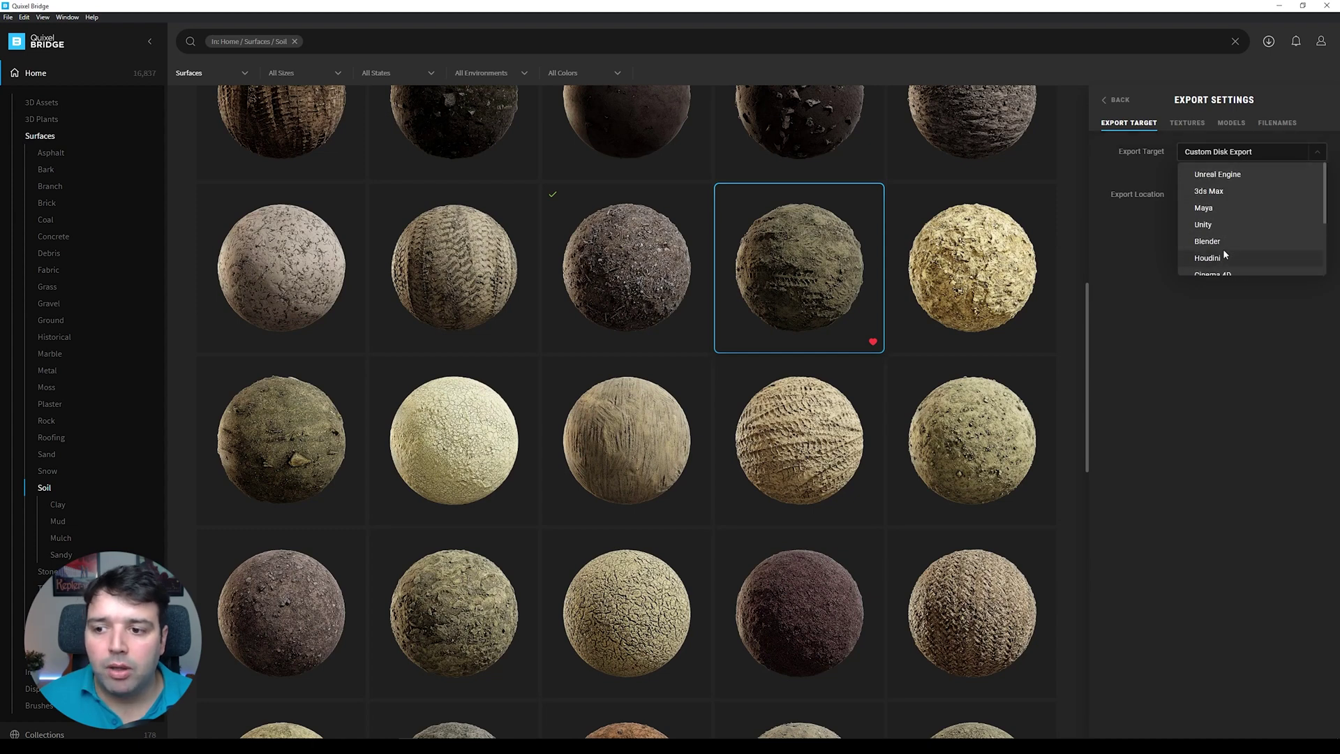
{"action": "scroll", "coordinate": [1227, 203], "scroll_direction": "up", "scroll_amount": 3}
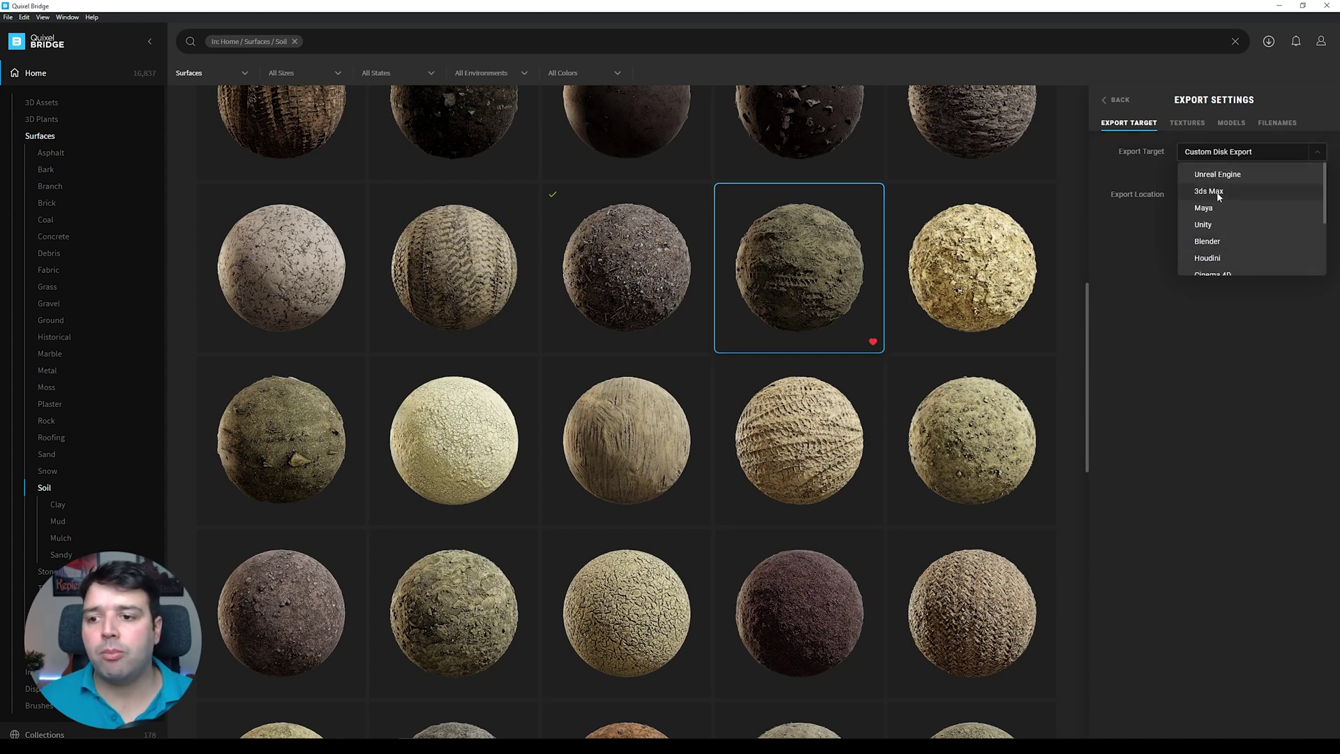
{"action": "scroll", "coordinate": [1232, 225], "scroll_direction": "down", "scroll_amount": 3}
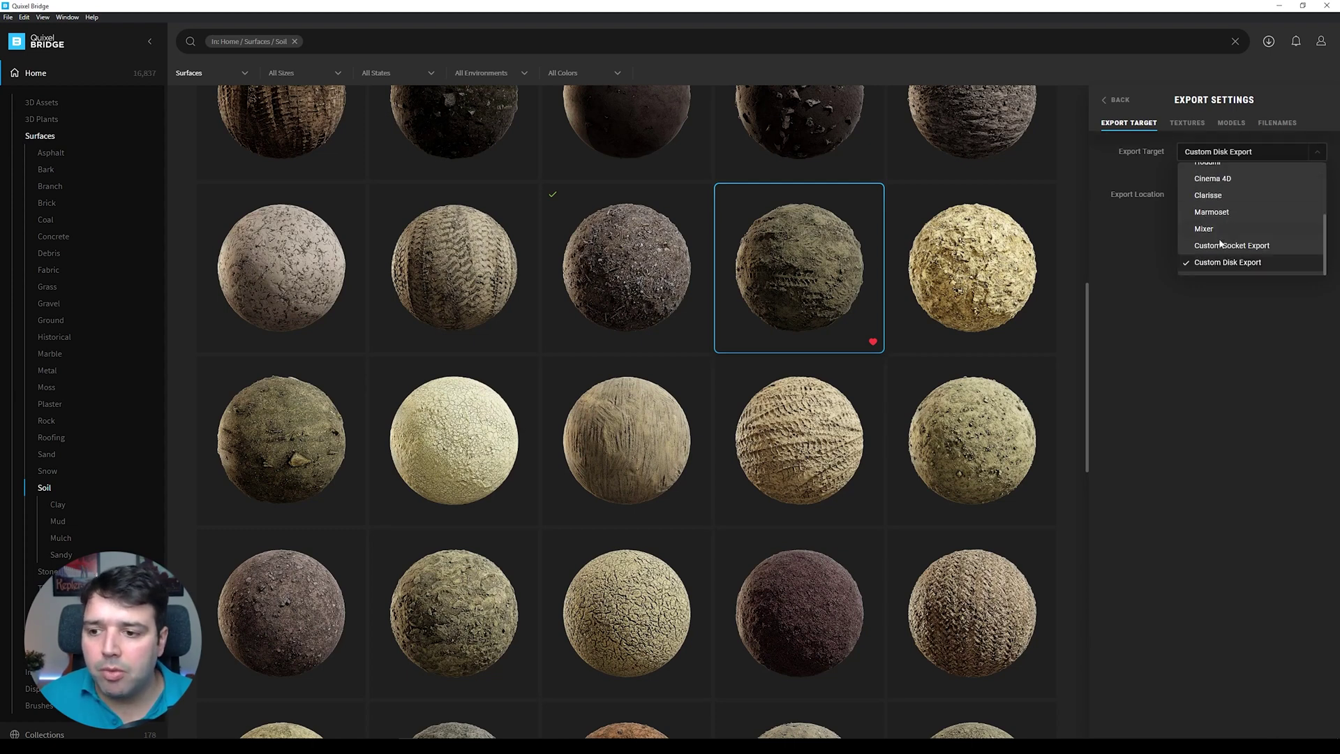
{"action": "left_click", "coordinate": [1193, 263]}
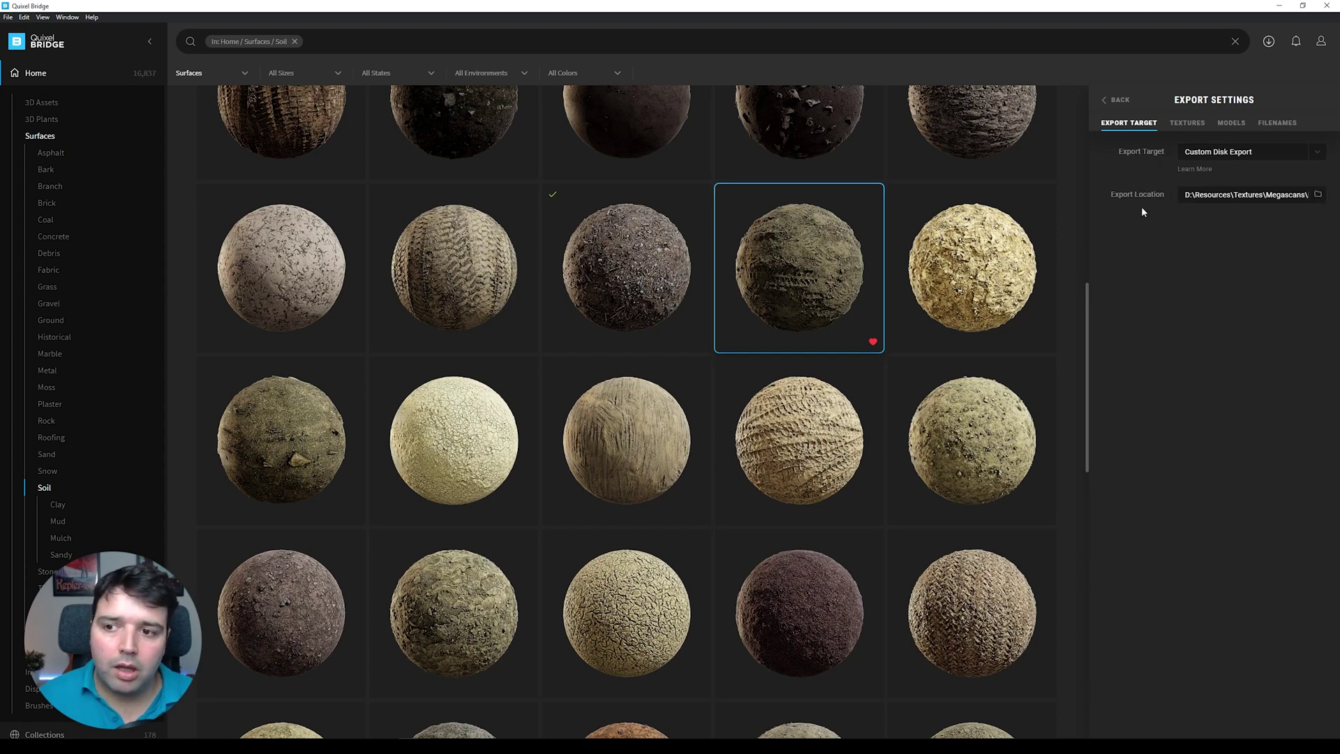
Set the texture export format to TGA and show the surface maps list
{"action": "left_click", "coordinate": [1184, 124]}
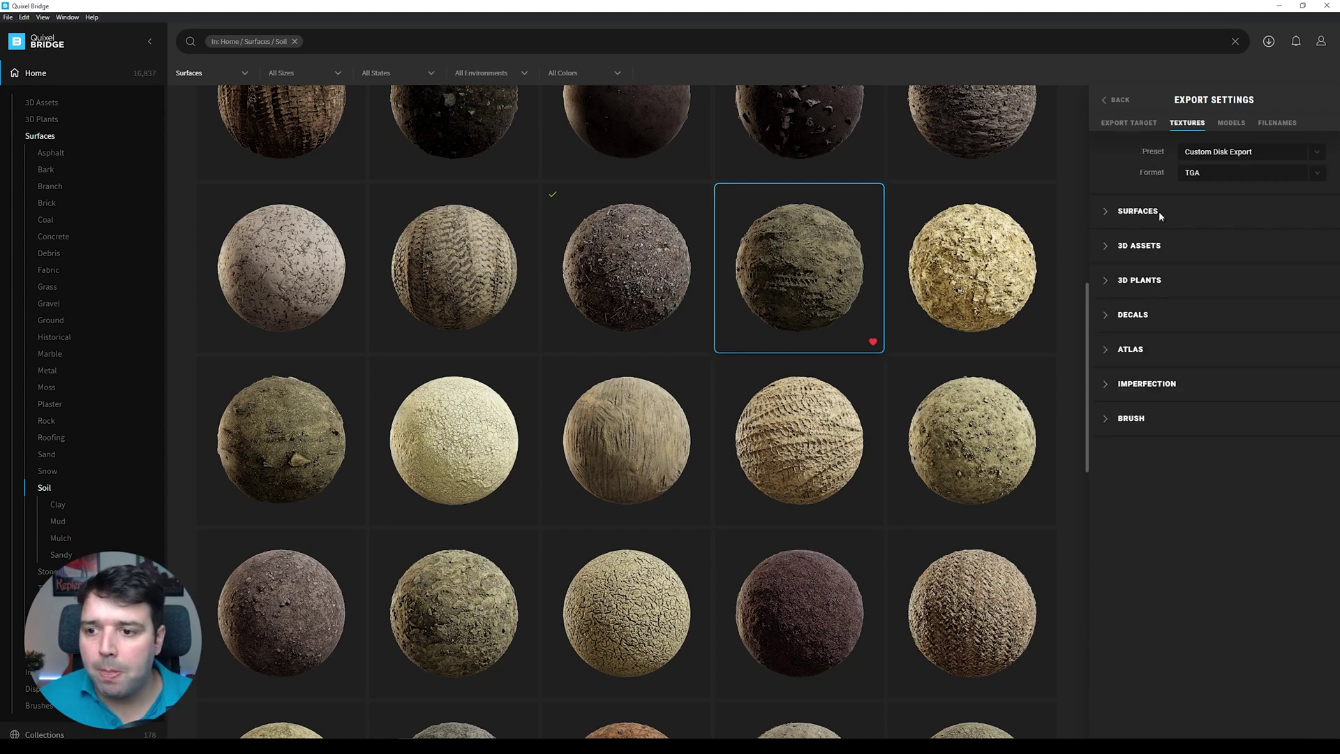
{"action": "left_click", "coordinate": [1224, 174]}
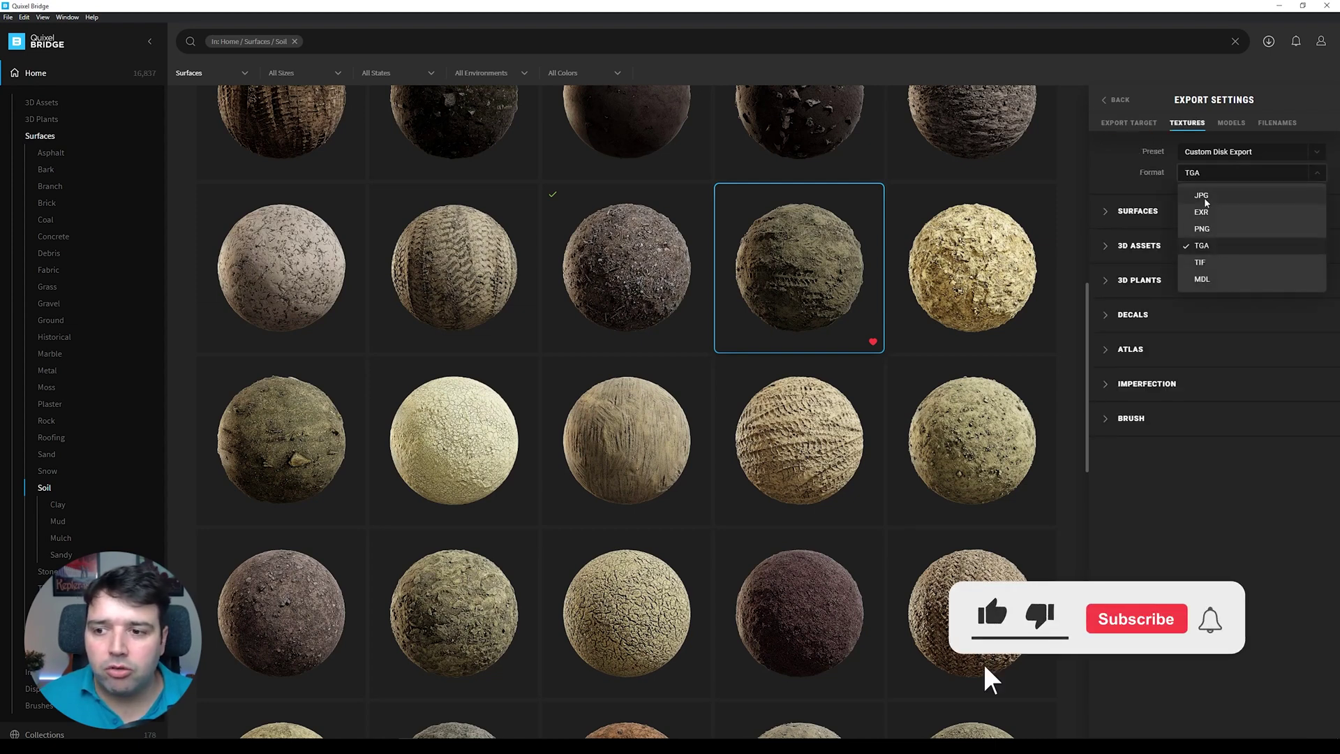
{"action": "left_click", "coordinate": [1203, 197]}
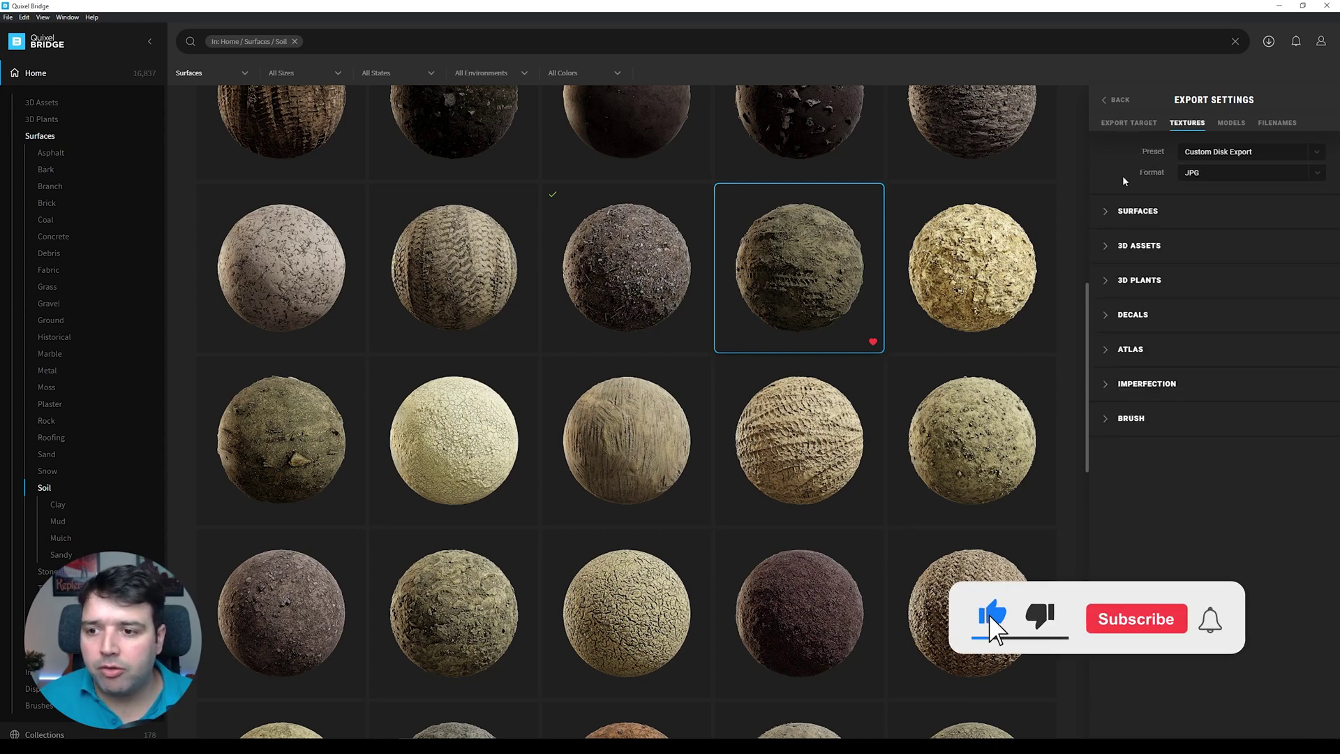
{"action": "left_click", "coordinate": [1226, 180]}
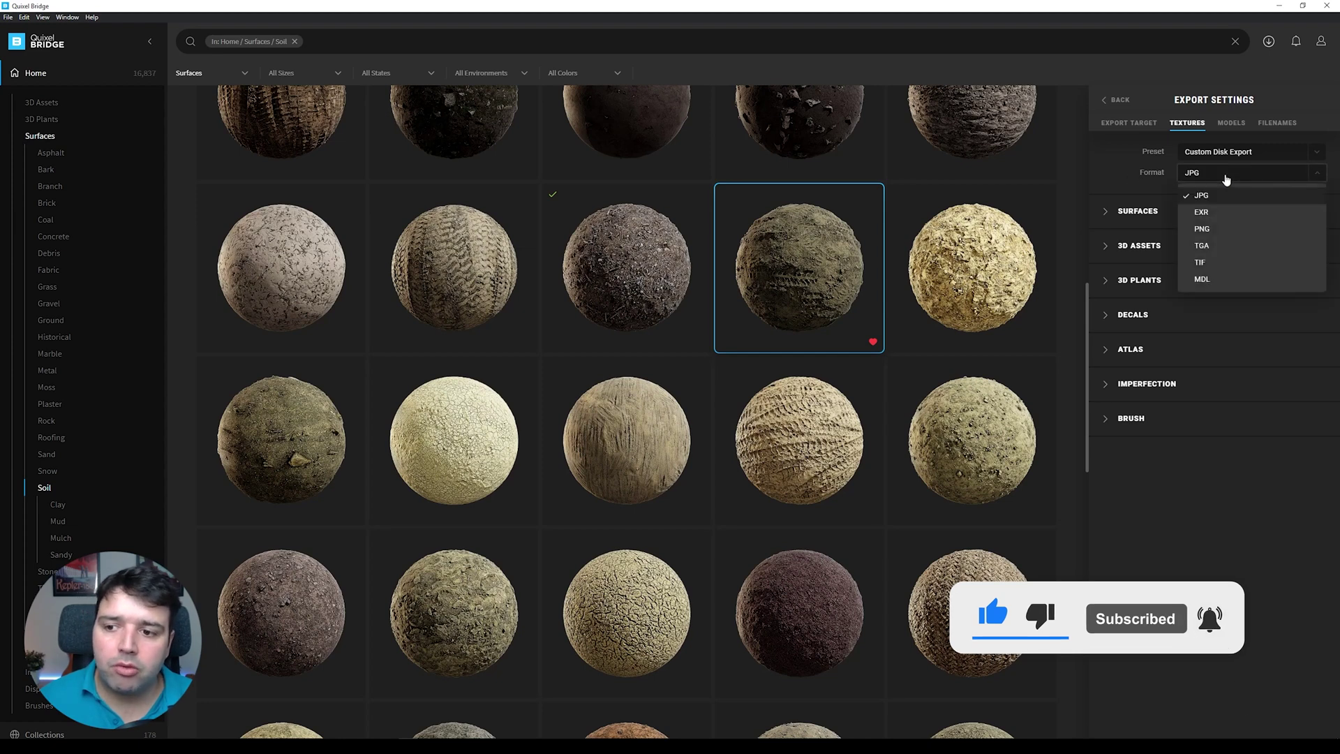
{"action": "left_click", "coordinate": [1203, 246]}
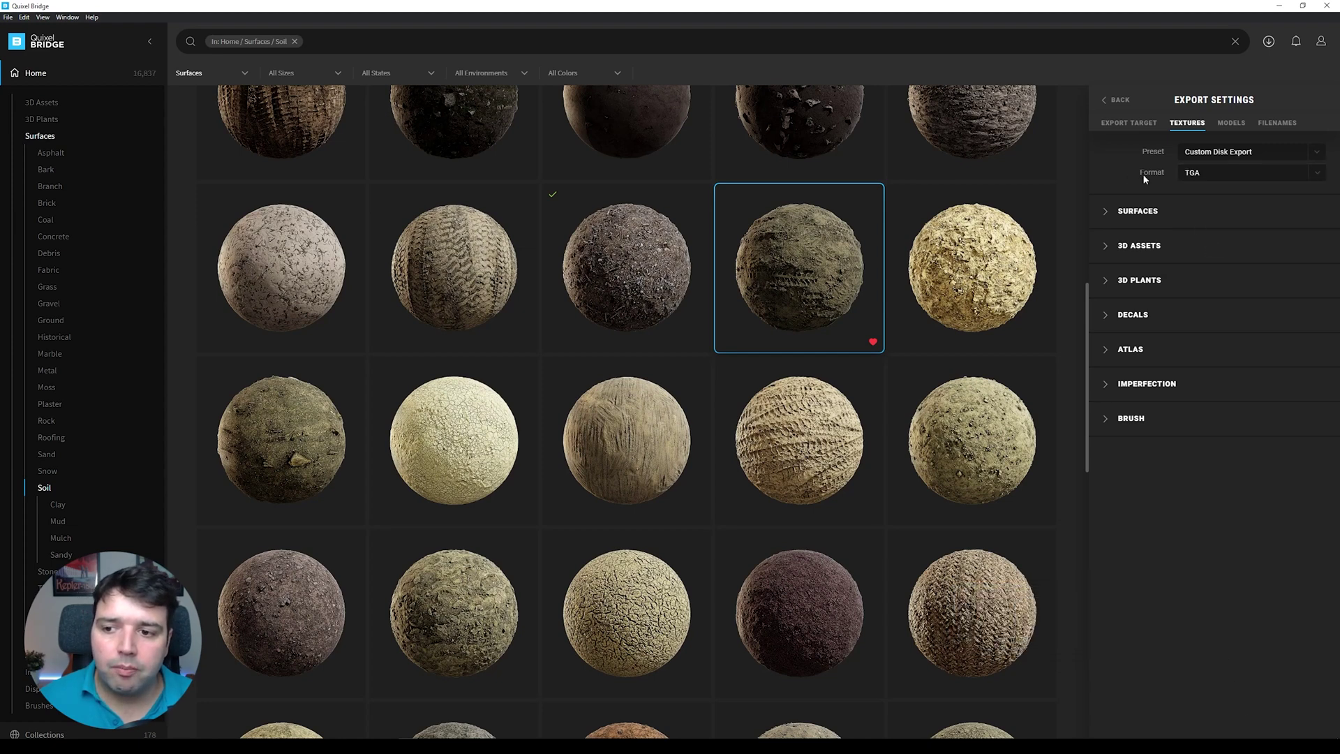
{"action": "left_click", "coordinate": [1106, 213]}
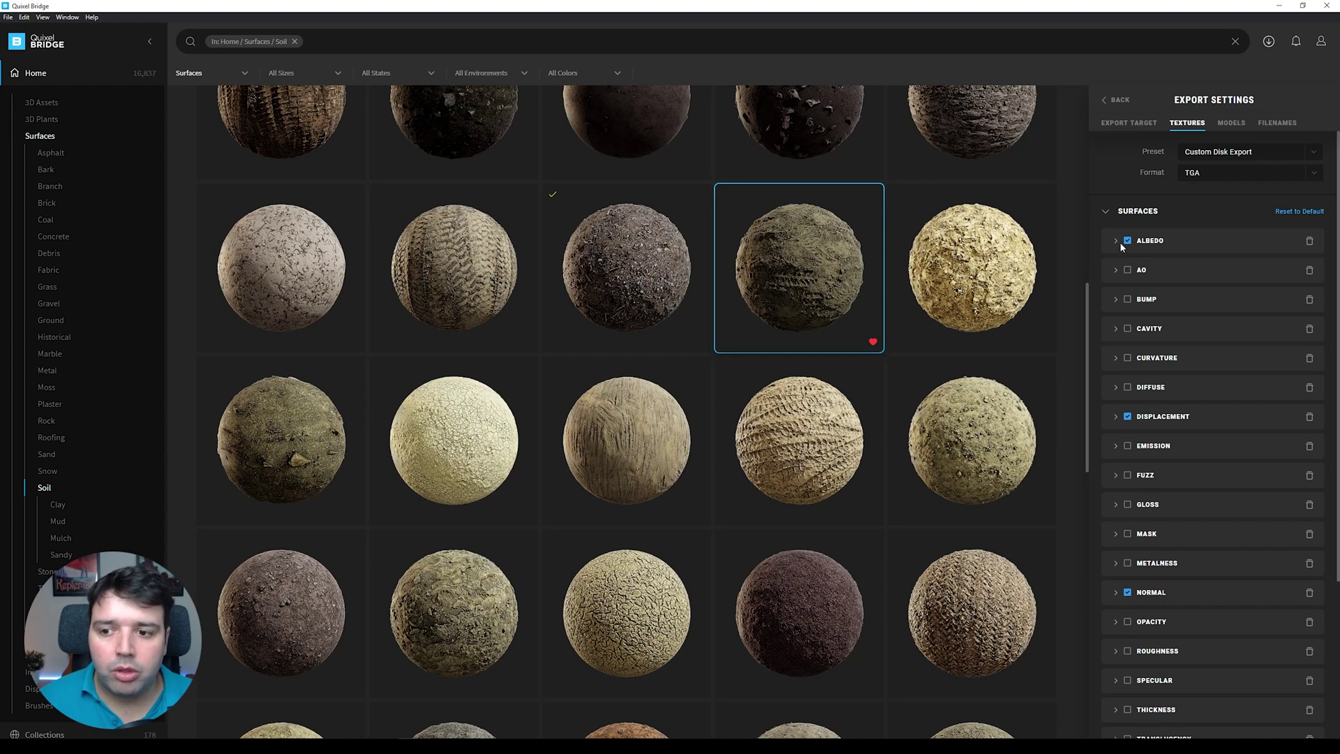
Switch the Albedo map from Gray to RGBA and fill its alpha channel with Roughness
{"action": "left_click", "coordinate": [1116, 241]}
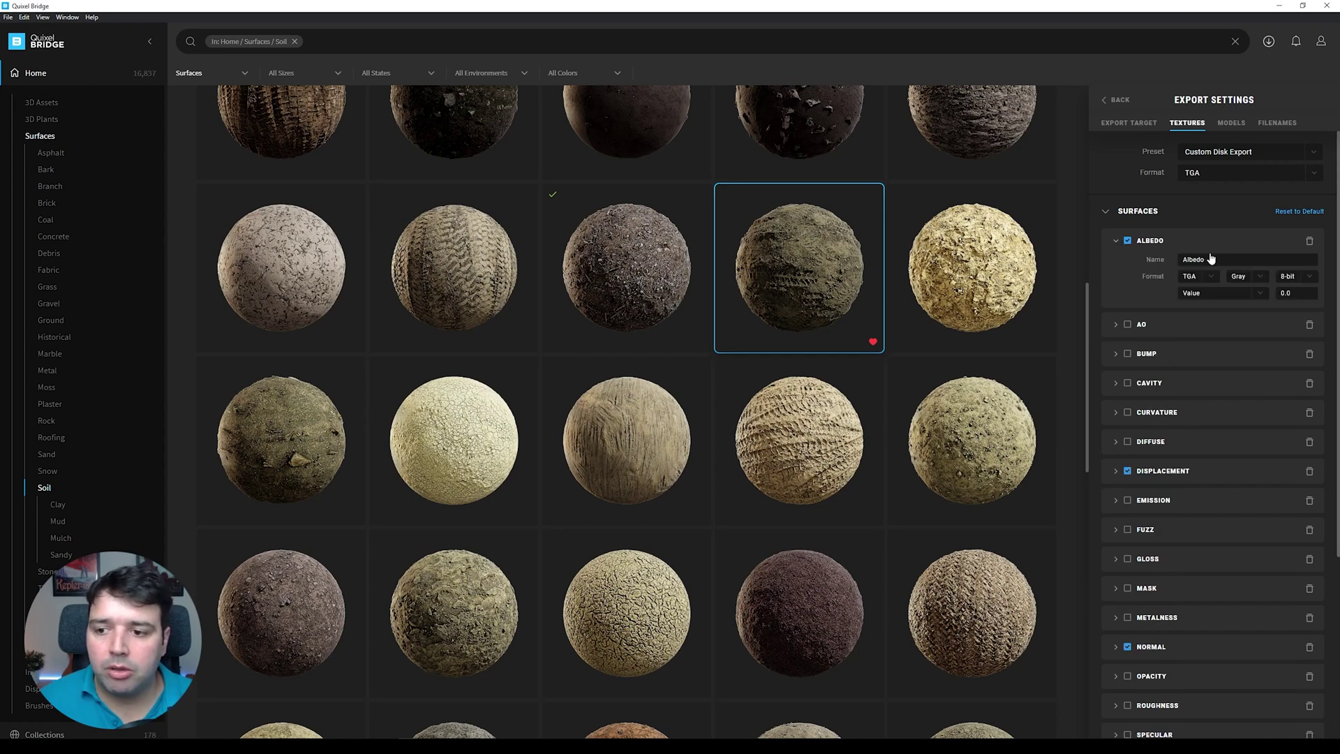
{"action": "left_click", "coordinate": [1248, 277]}
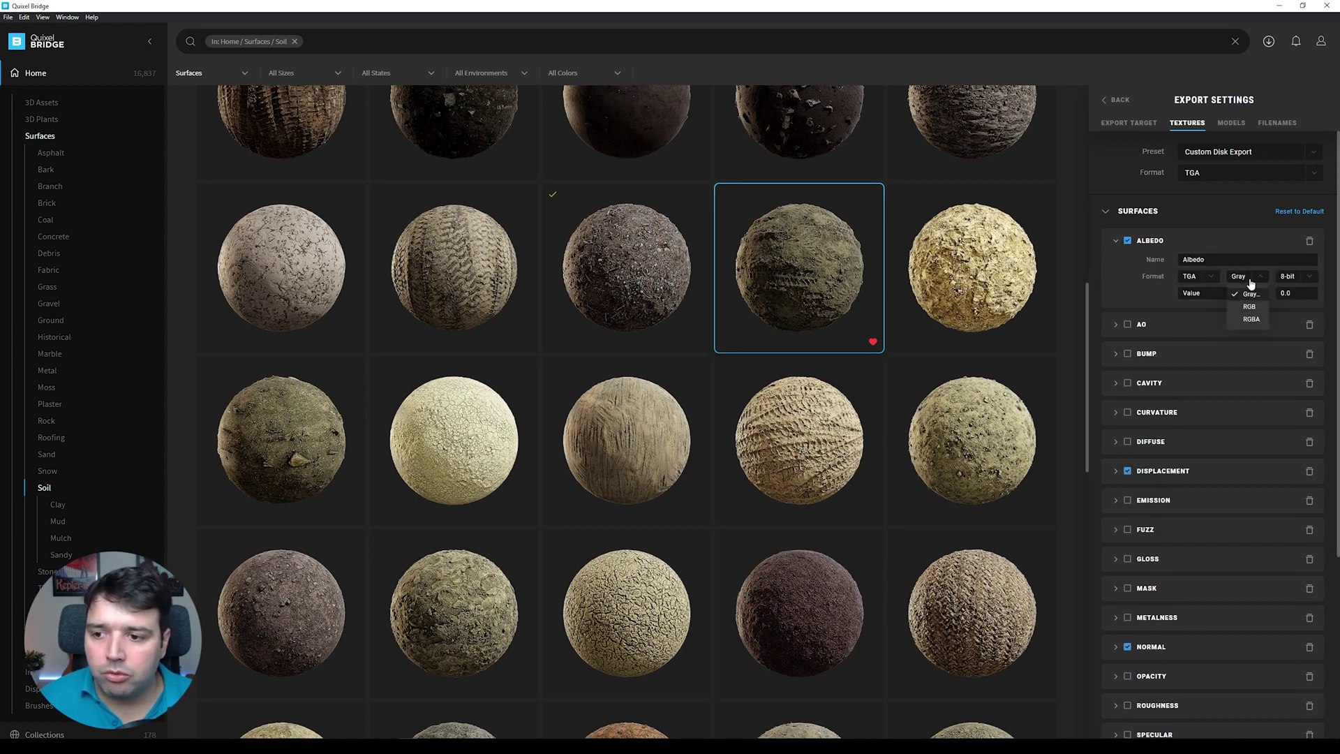
{"action": "left_click", "coordinate": [1254, 321]}
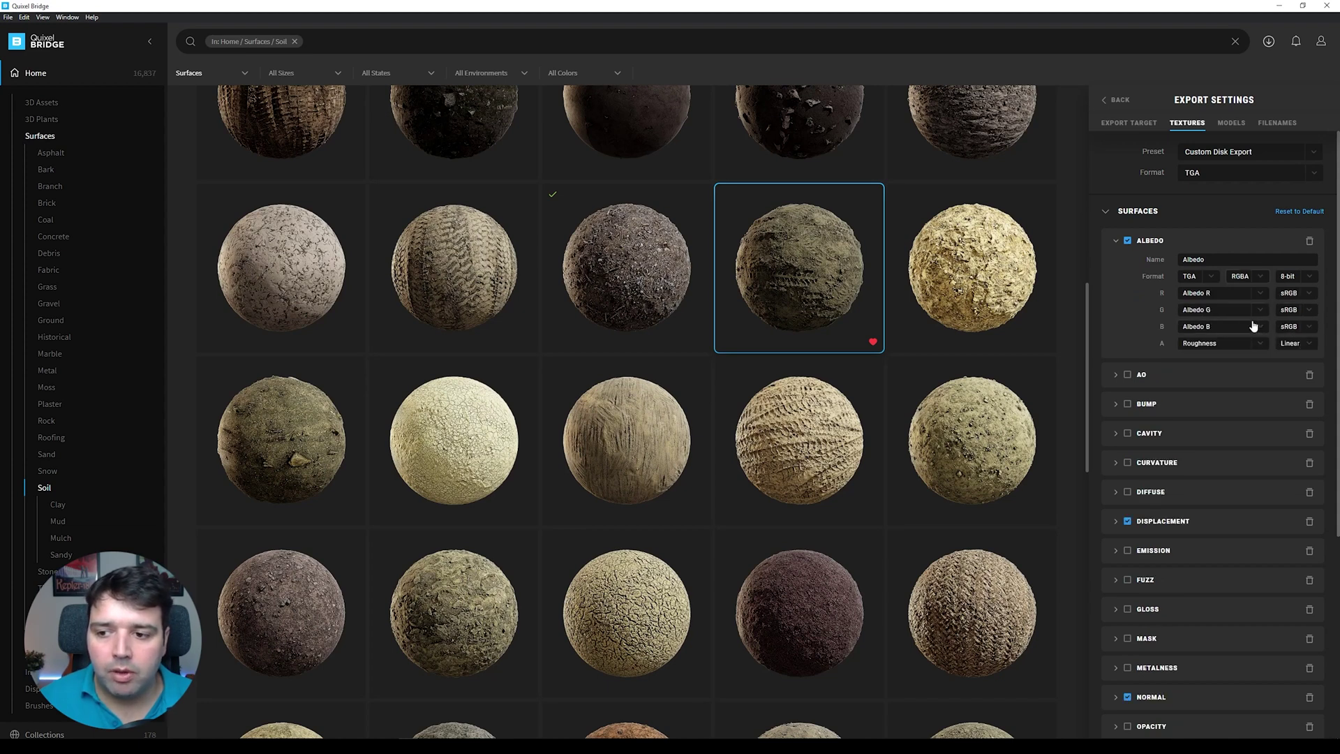
{"action": "left_click", "coordinate": [1203, 345]}
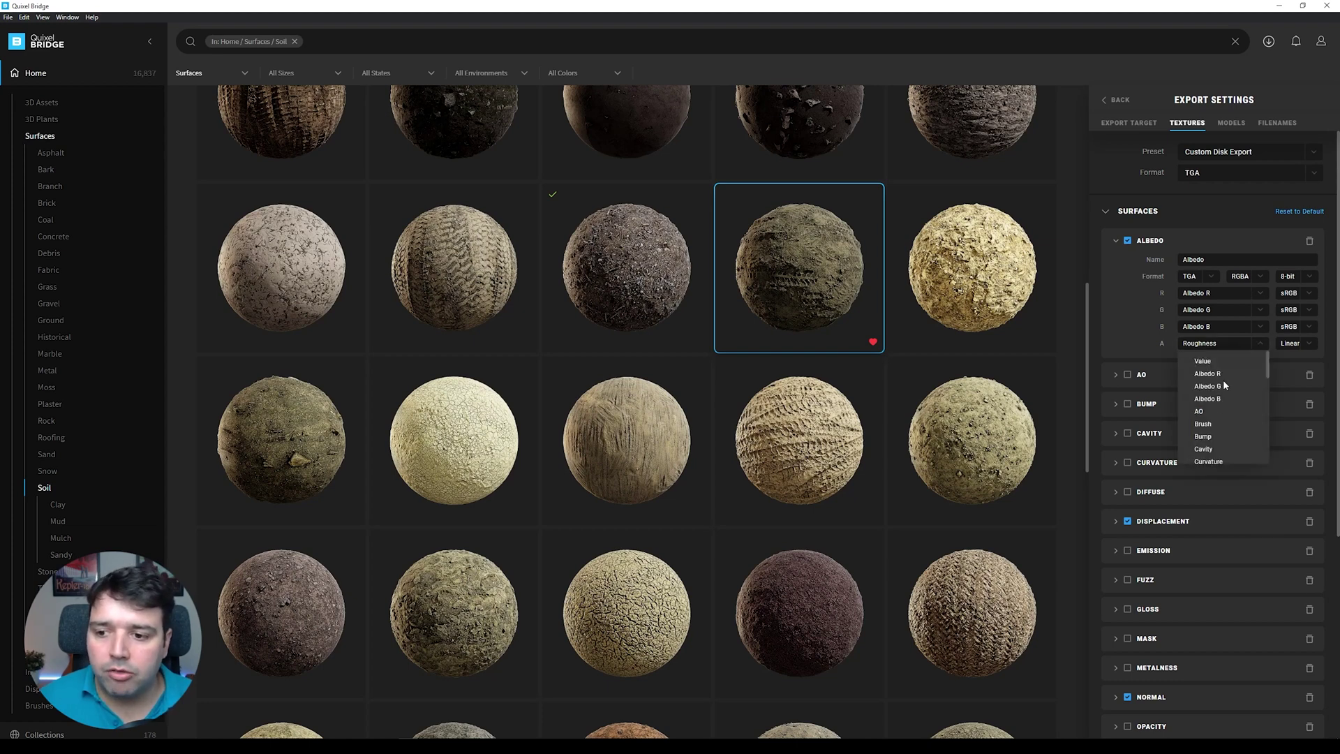
{"action": "scroll", "coordinate": [1212, 409], "scroll_direction": "down", "scroll_amount": 3}
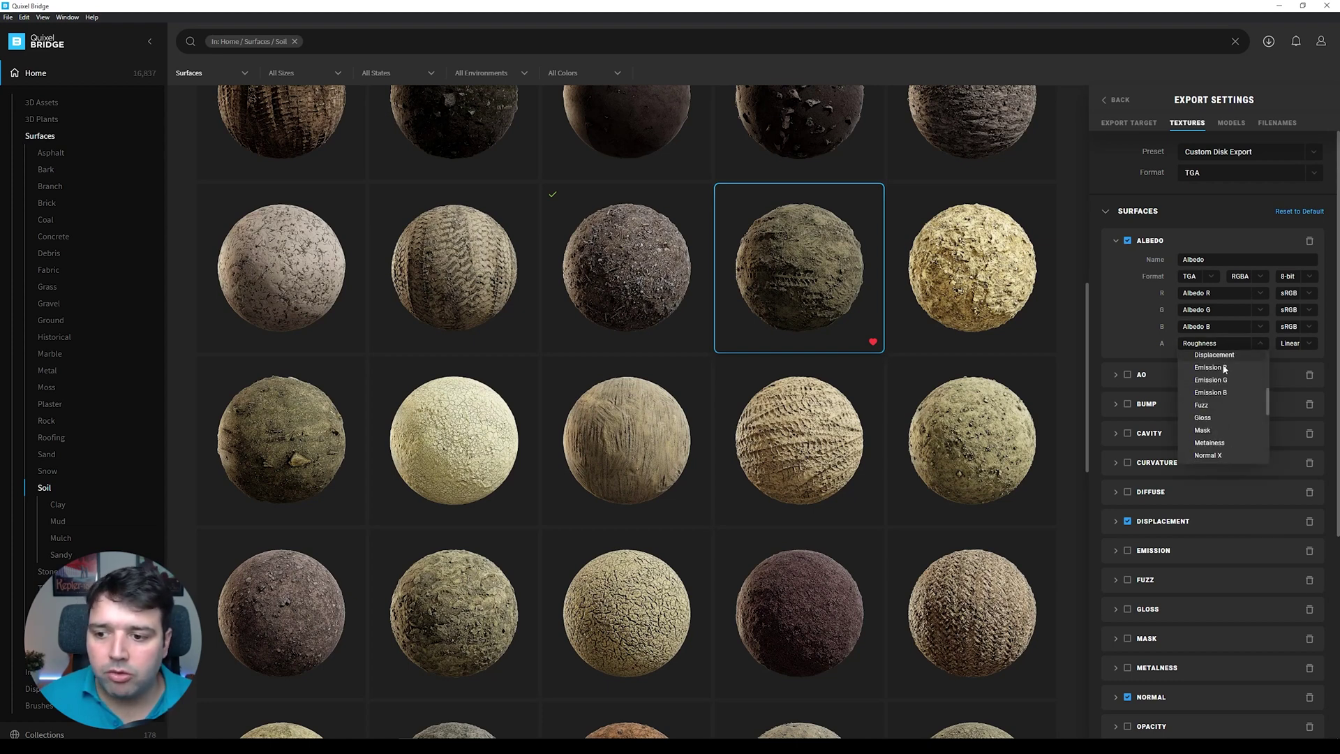
{"action": "scroll", "coordinate": [1219, 417], "scroll_direction": "down", "scroll_amount": 3}
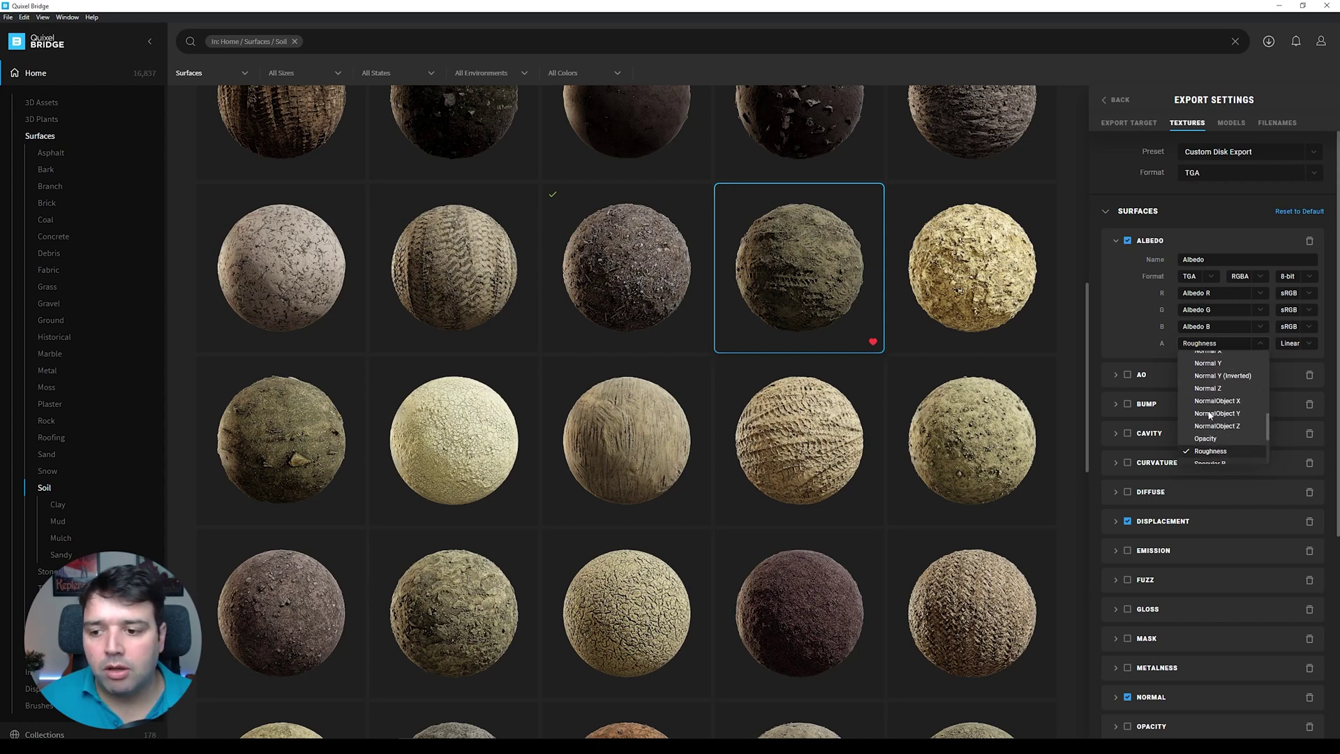
{"action": "scroll", "coordinate": [1214, 415], "scroll_direction": "down", "scroll_amount": 5}
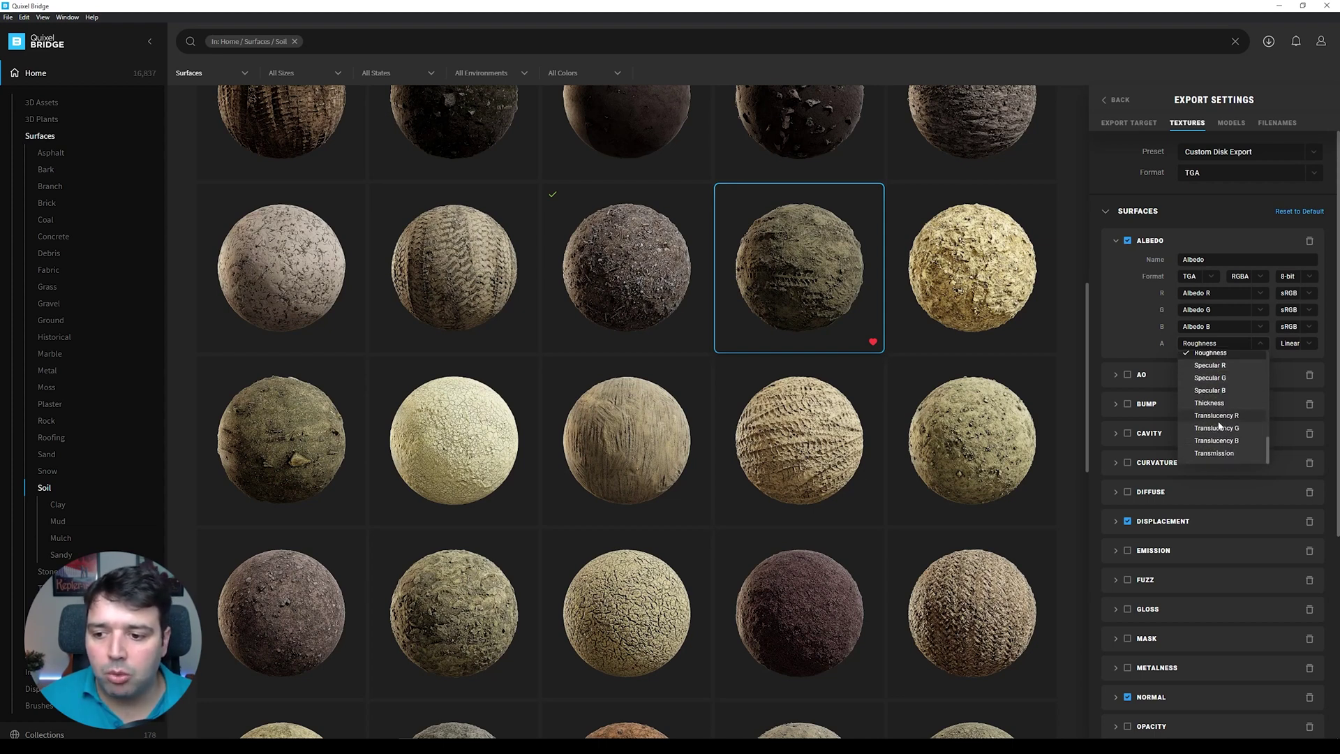
{"action": "scroll", "coordinate": [1219, 418], "scroll_direction": "up", "scroll_amount": 4}
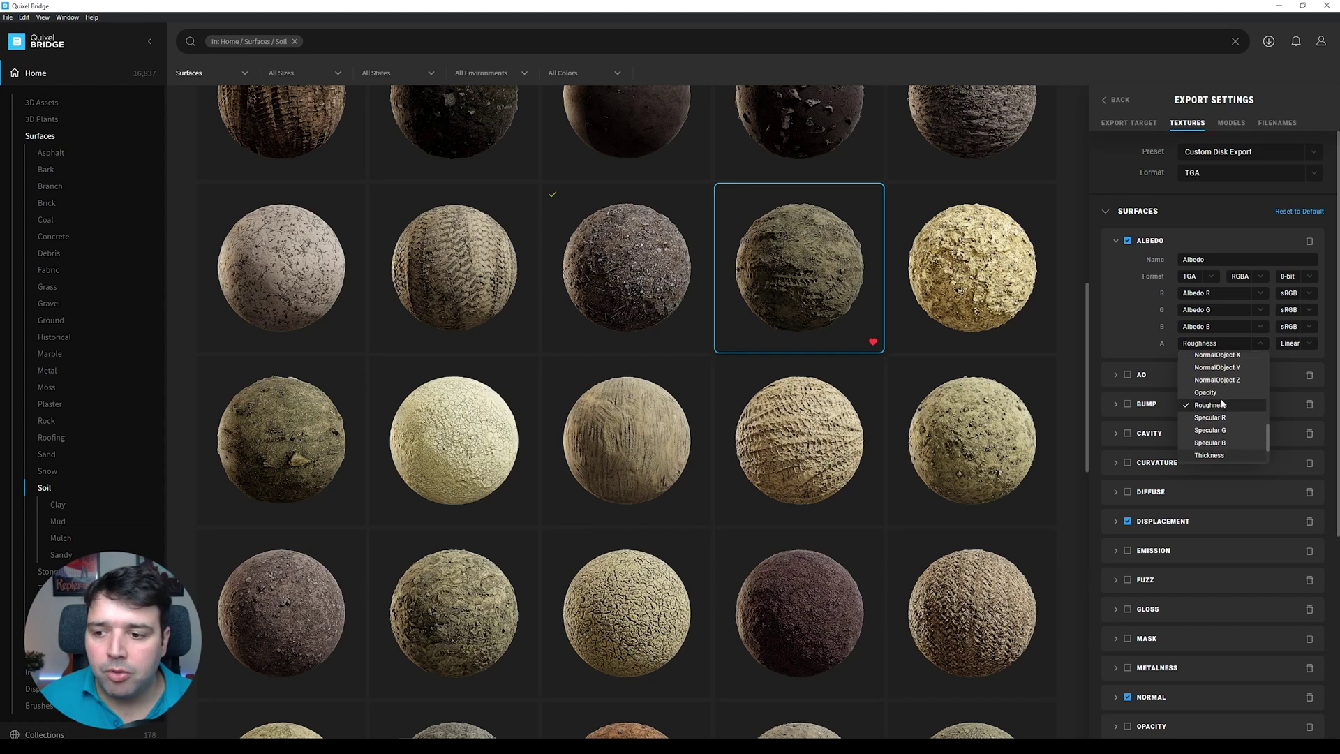
{"action": "left_click", "coordinate": [1173, 271]}
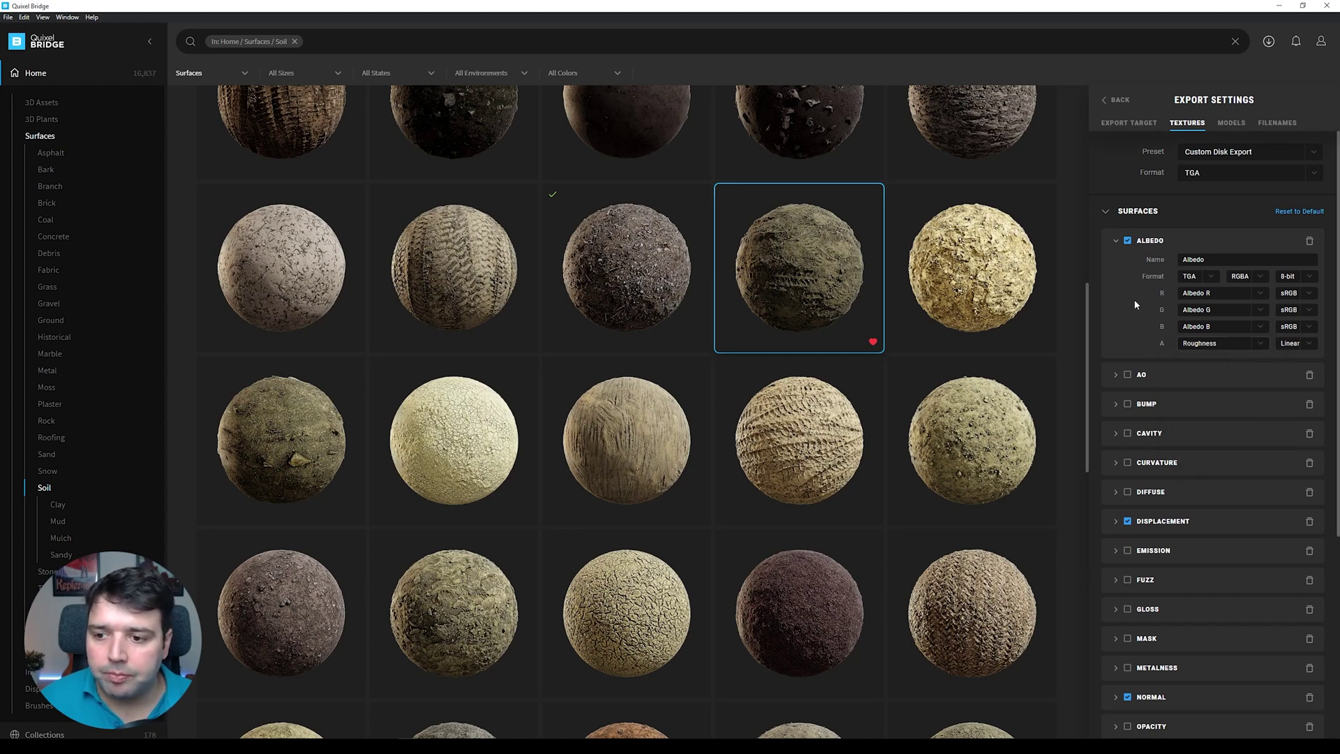
{"action": "scroll", "coordinate": [1162, 328], "scroll_direction": "down", "scroll_amount": 3}
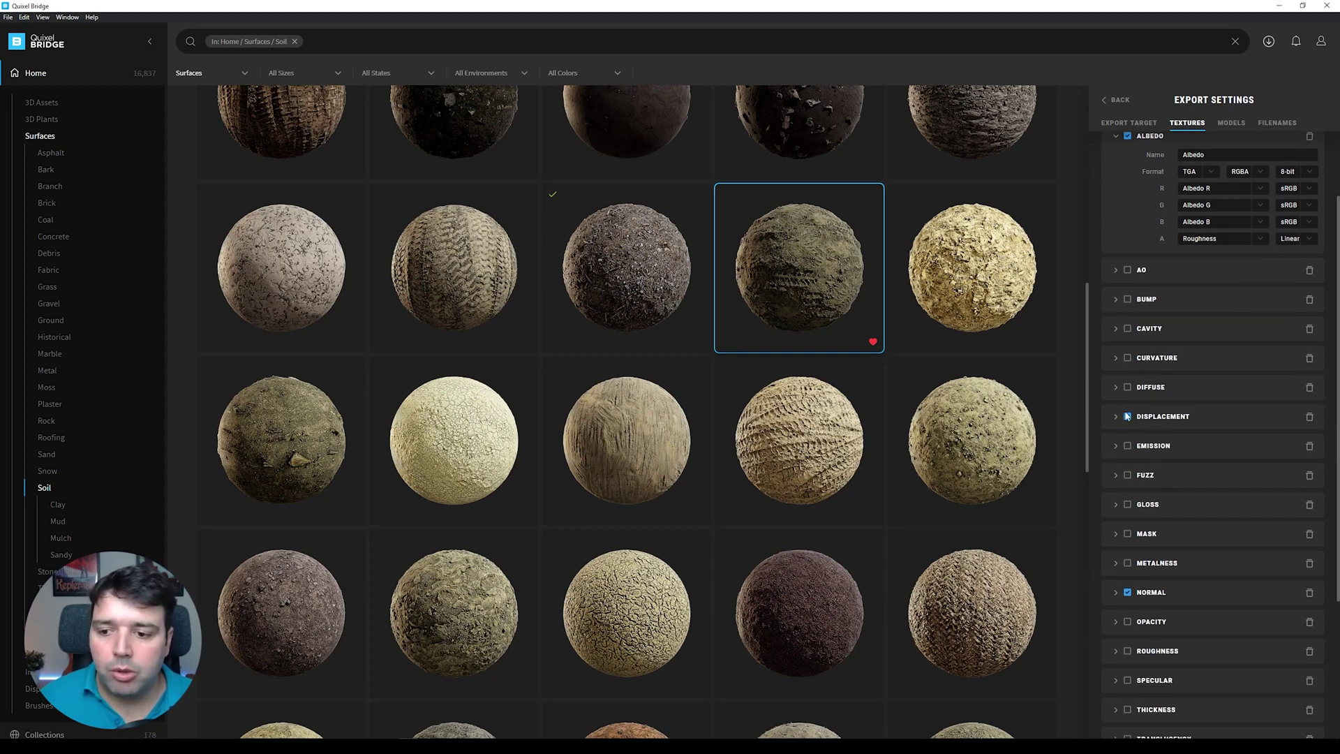
Peek at the Displacement options, then set the Normal map's channel layout to RGBA
{"action": "left_click", "coordinate": [1116, 417]}
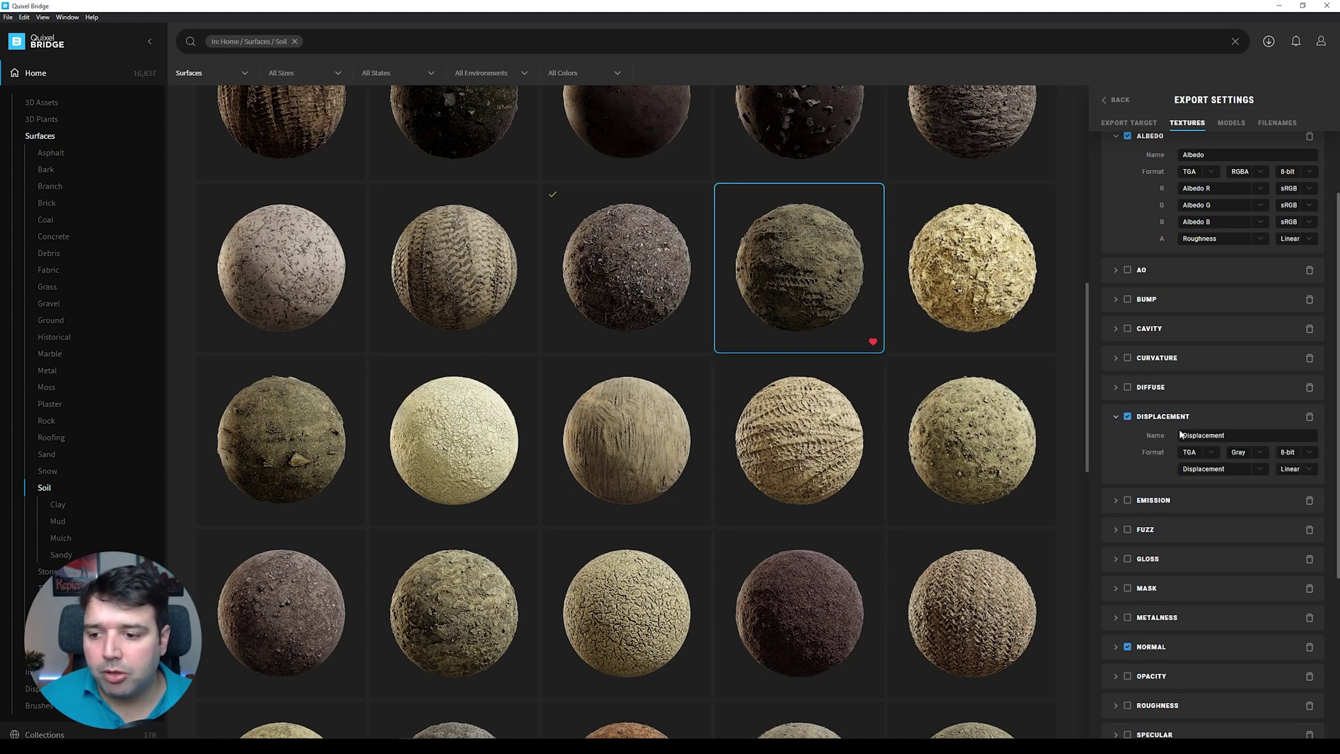
{"action": "left_click", "coordinate": [1120, 416]}
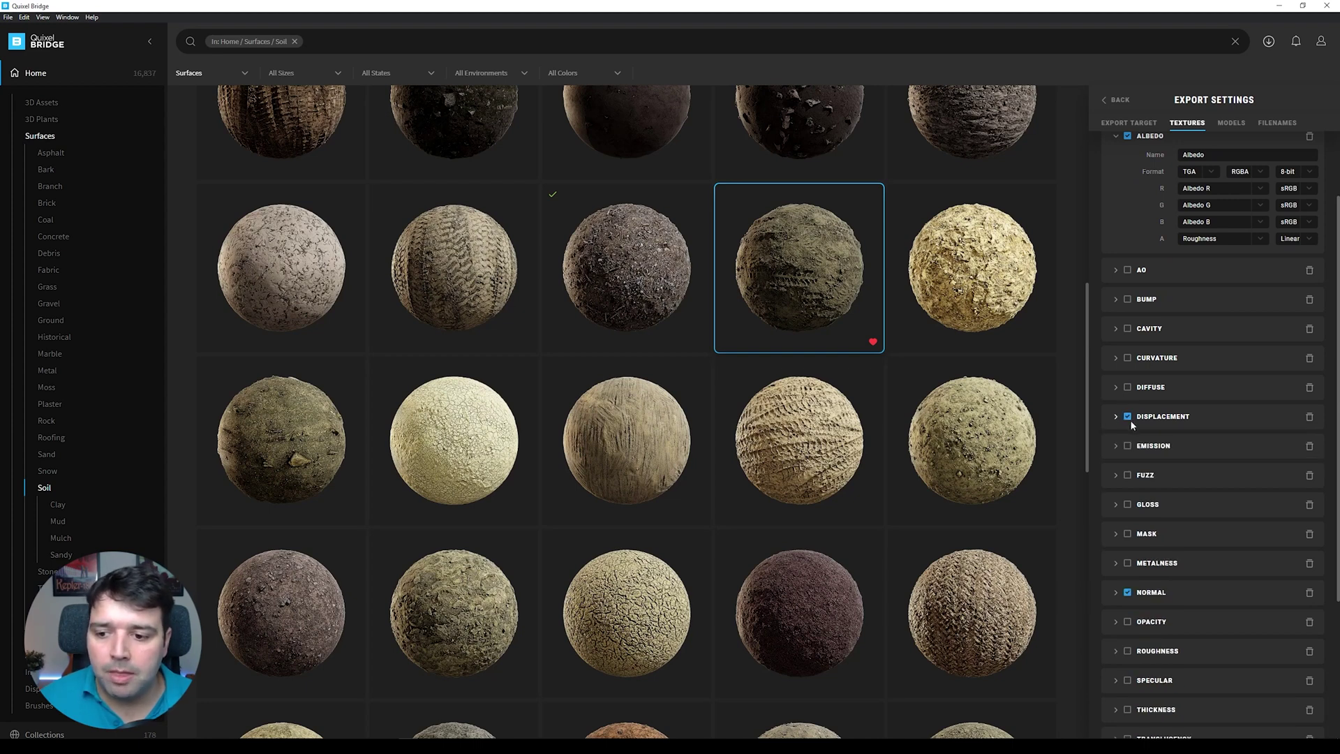
{"action": "scroll", "coordinate": [1124, 429], "scroll_direction": "down", "scroll_amount": 4}
{"action": "left_click", "coordinate": [1115, 435]}
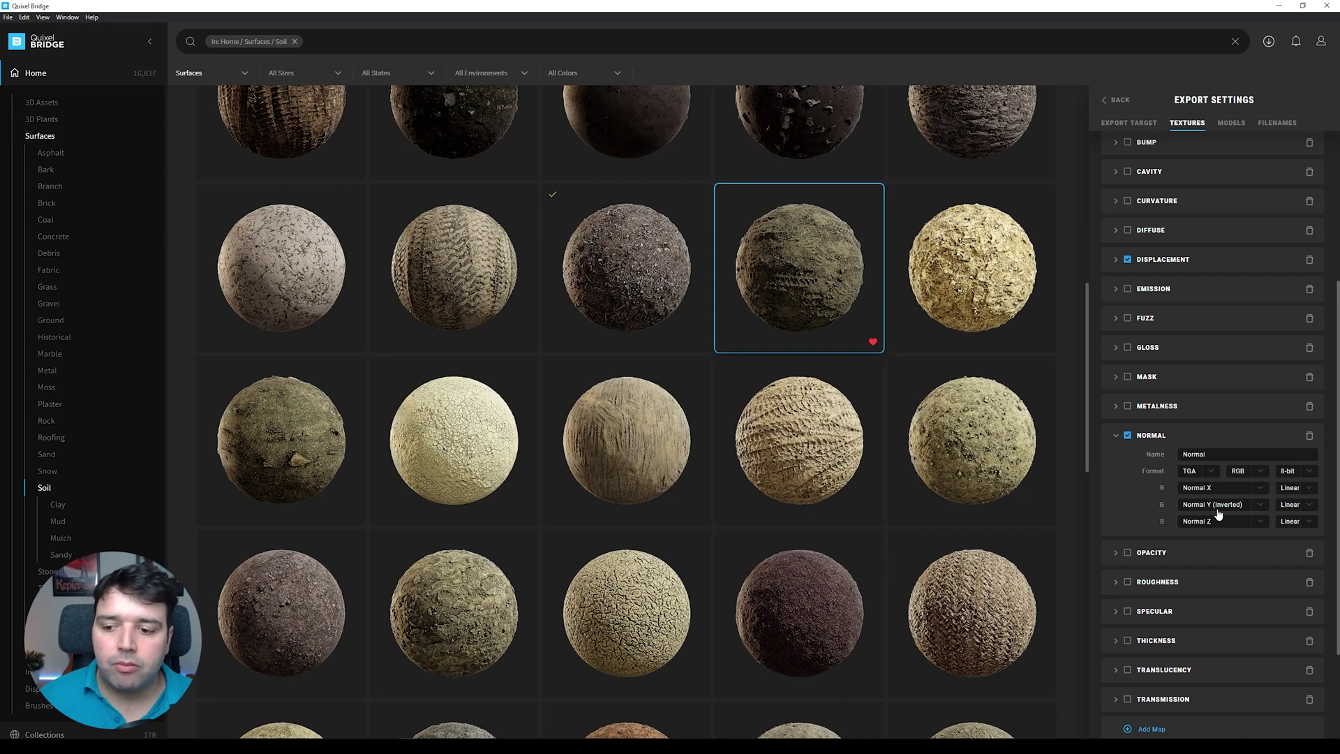
{"action": "left_click", "coordinate": [1241, 472]}
{"action": "left_click", "coordinate": [1251, 514]}
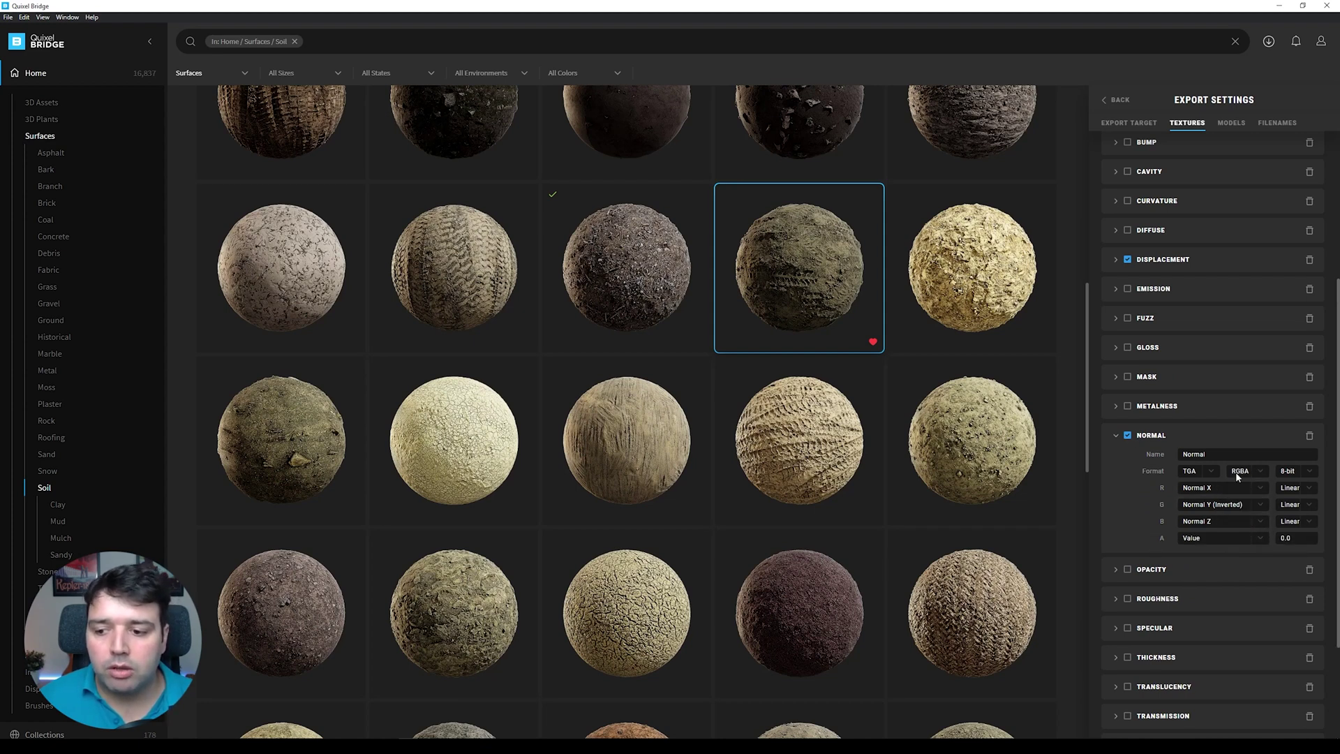
Leave the alpha source unchanged and switch the Normal map to RGB, dropping alpha
{"action": "left_click", "coordinate": [1198, 537]}
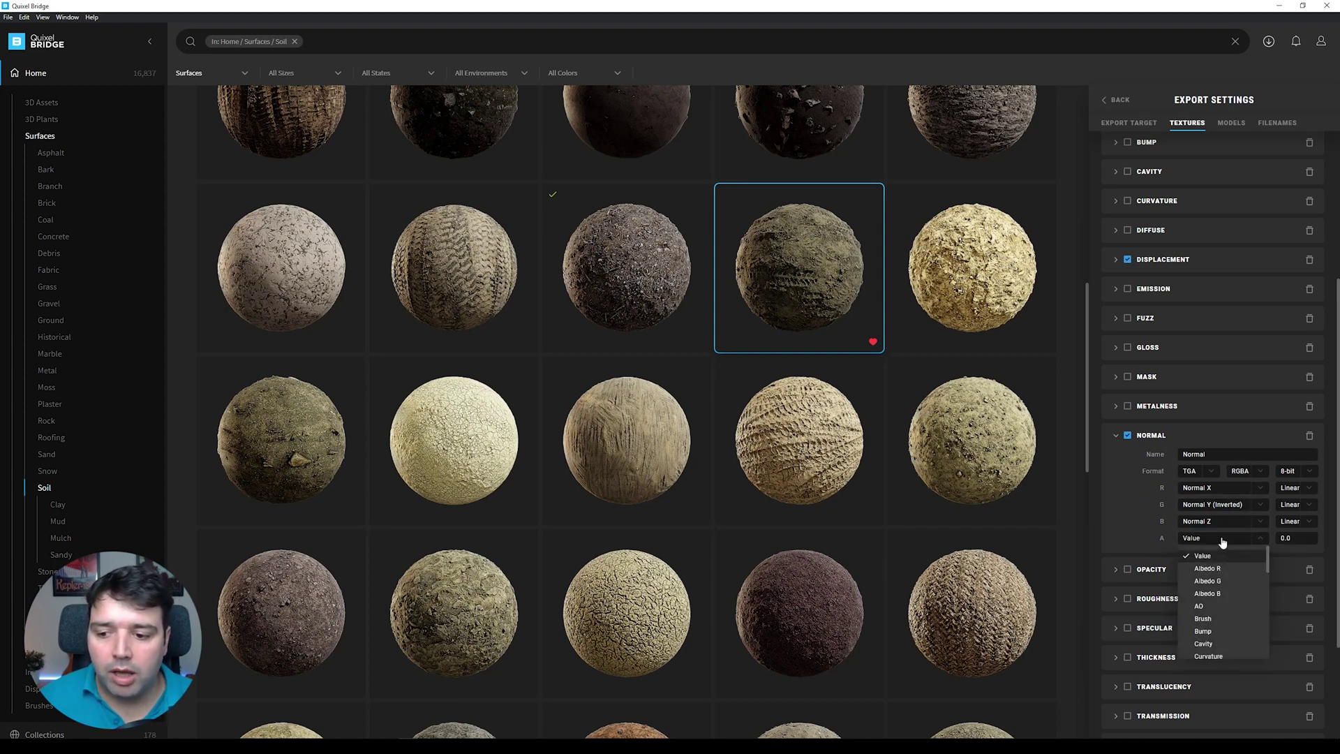
{"action": "scroll", "coordinate": [1217, 589], "scroll_direction": "down", "scroll_amount": 2}
{"action": "scroll", "coordinate": [1225, 617], "scroll_direction": "up", "scroll_amount": 2}
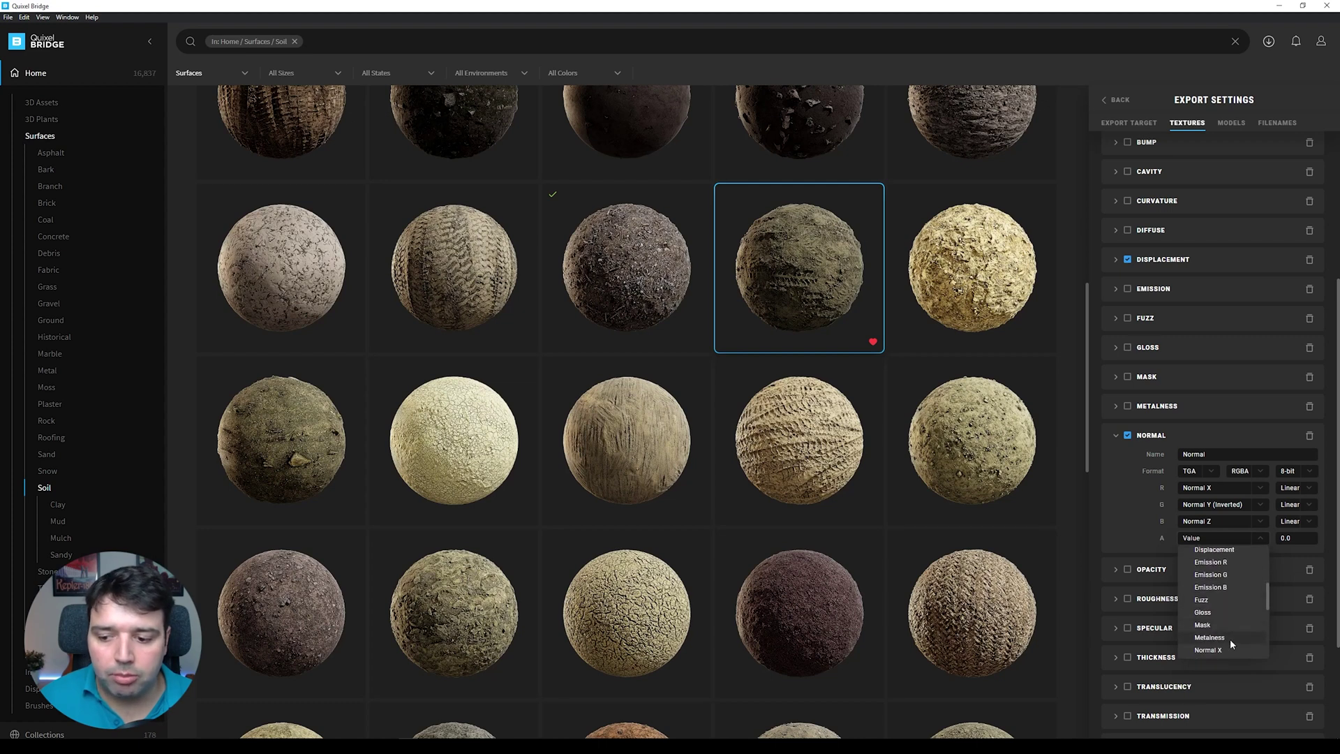
{"action": "left_click", "coordinate": [1210, 549]}
{"action": "left_click", "coordinate": [1245, 473]}
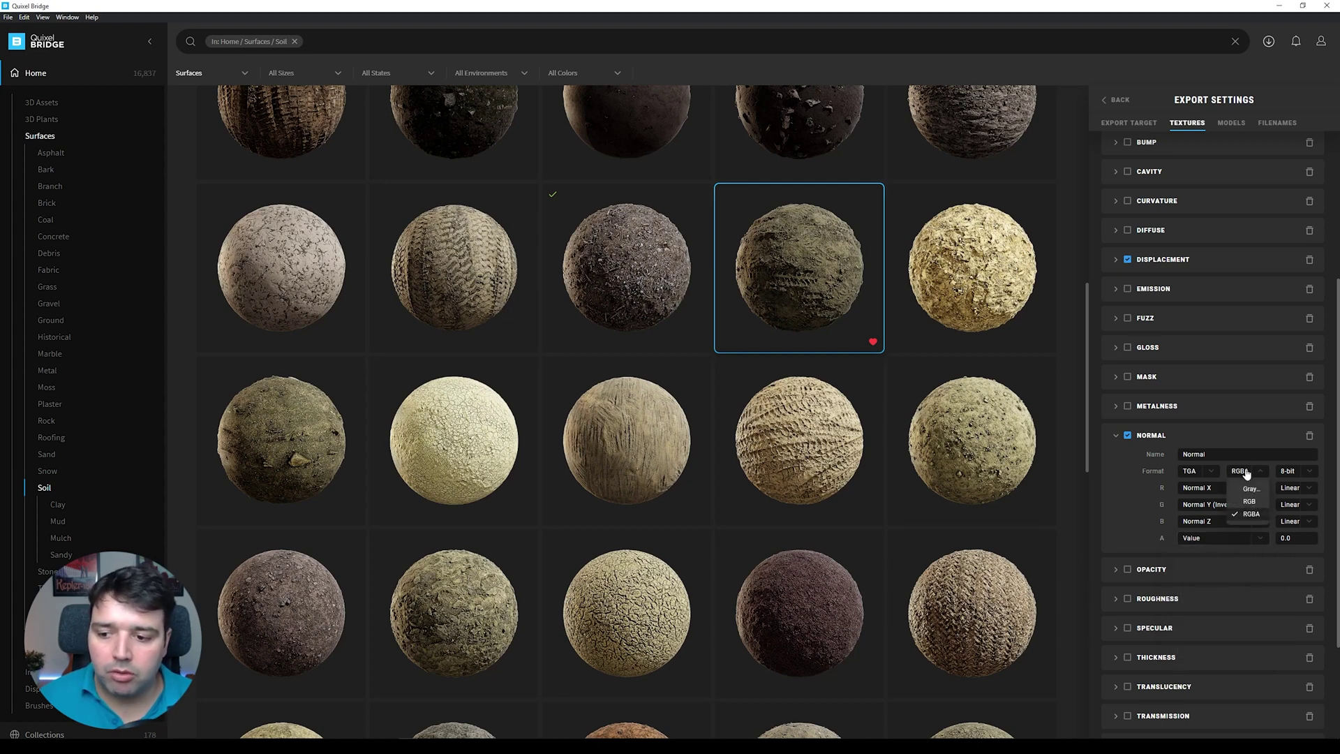
{"action": "left_click", "coordinate": [1250, 502]}
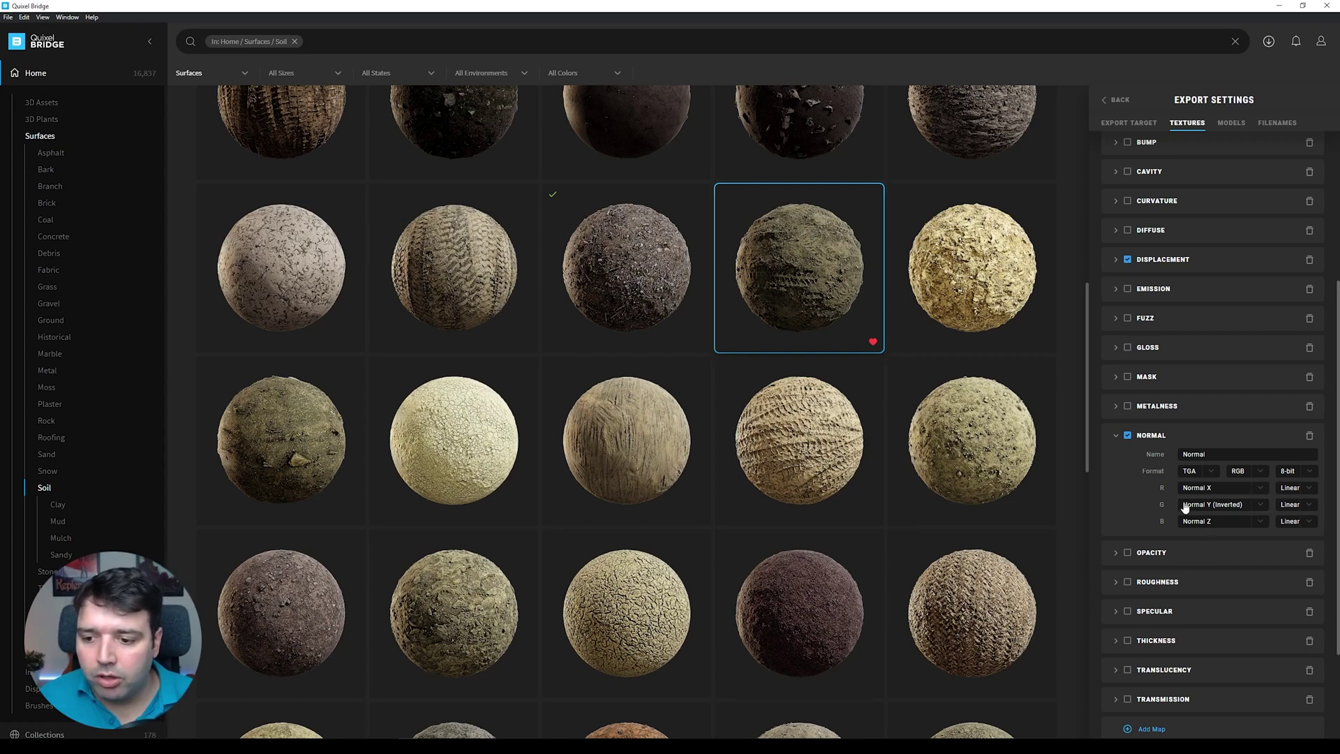
{"action": "left_click", "coordinate": [1234, 505]}
{"action": "scroll", "coordinate": [1229, 551], "scroll_direction": "up", "scroll_amount": 3}
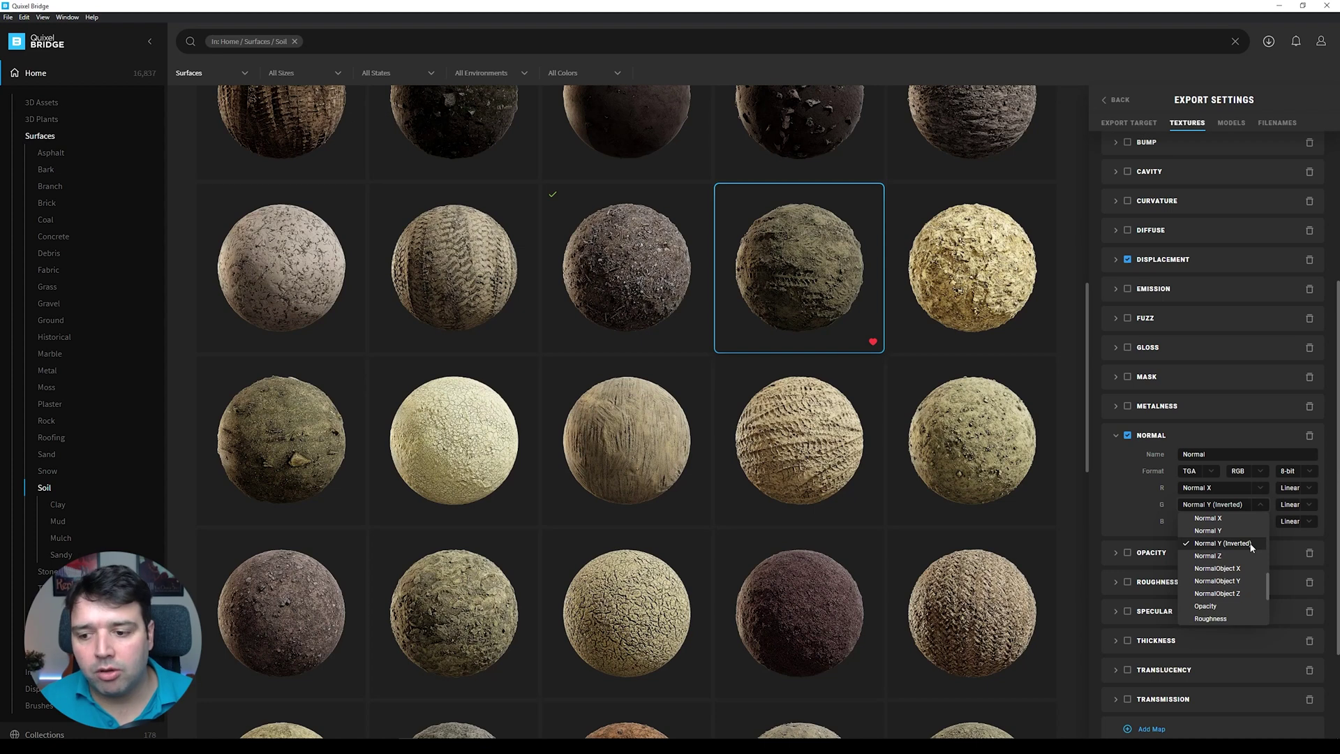
{"action": "left_click", "coordinate": [1216, 542]}
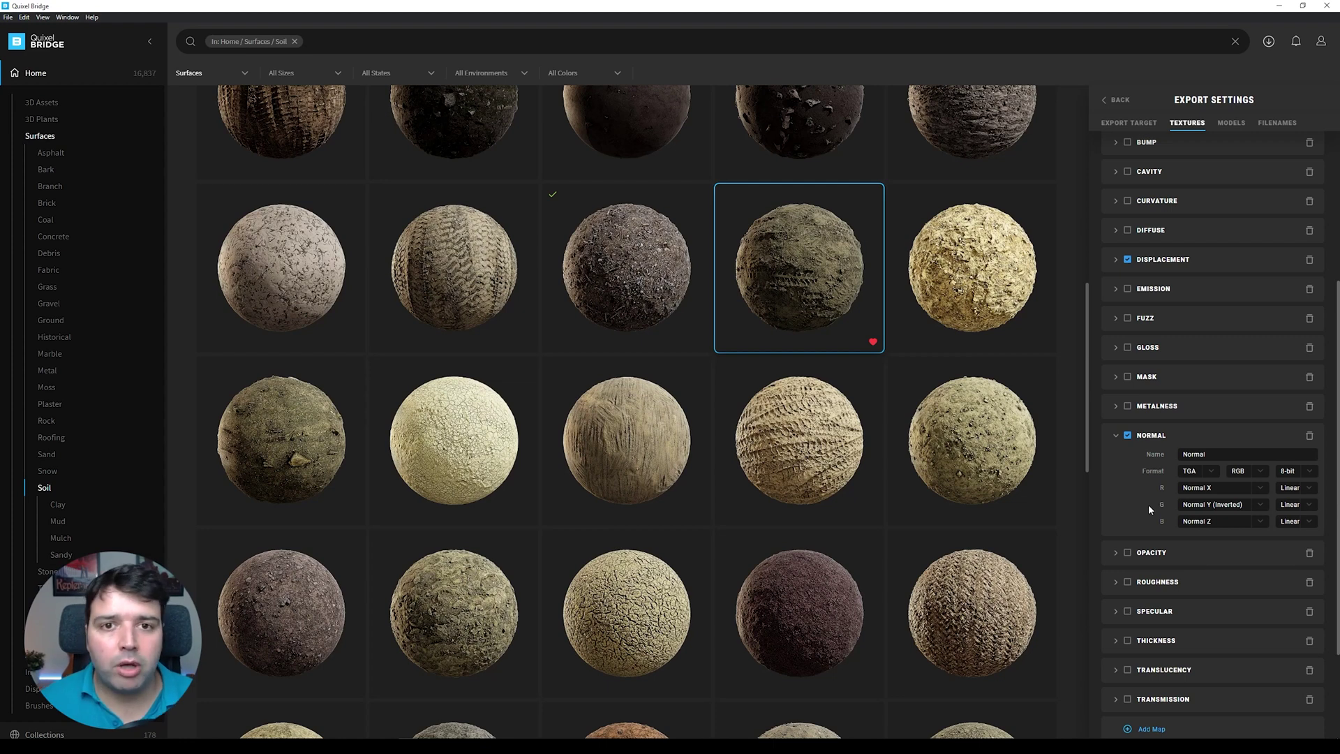
{"action": "left_click", "coordinate": [1115, 436]}
{"action": "scroll", "coordinate": [1198, 478], "scroll_direction": "down", "scroll_amount": 2}
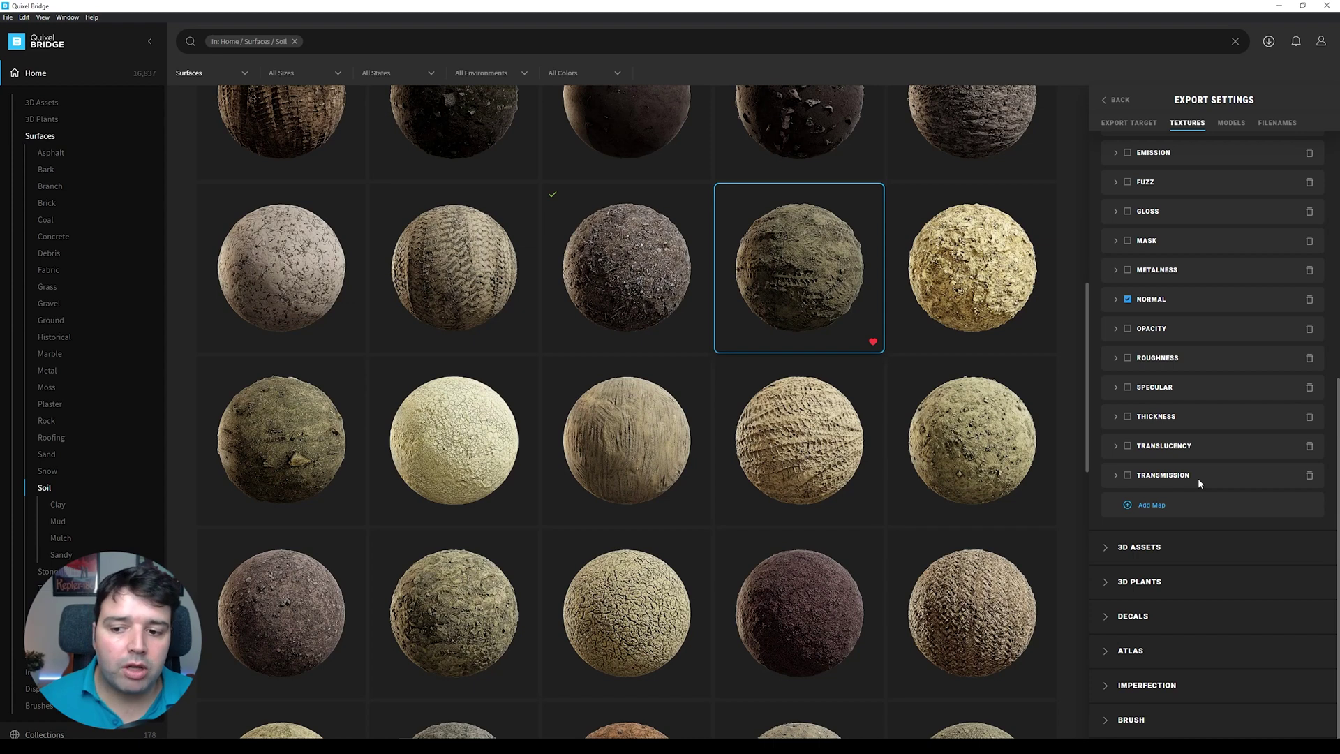
{"action": "scroll", "coordinate": [1198, 478], "scroll_direction": "up", "scroll_amount": 3}
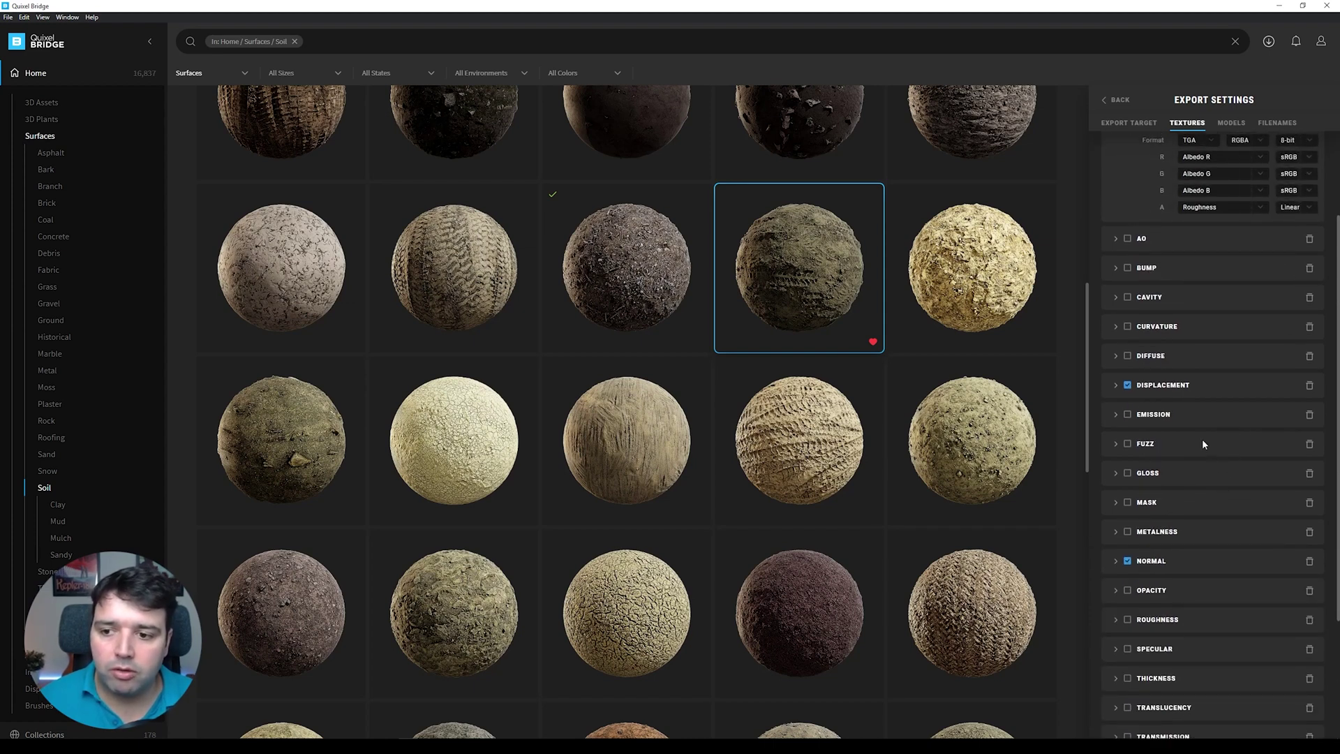
{"action": "scroll", "coordinate": [1165, 355], "scroll_direction": "up", "scroll_amount": 3}
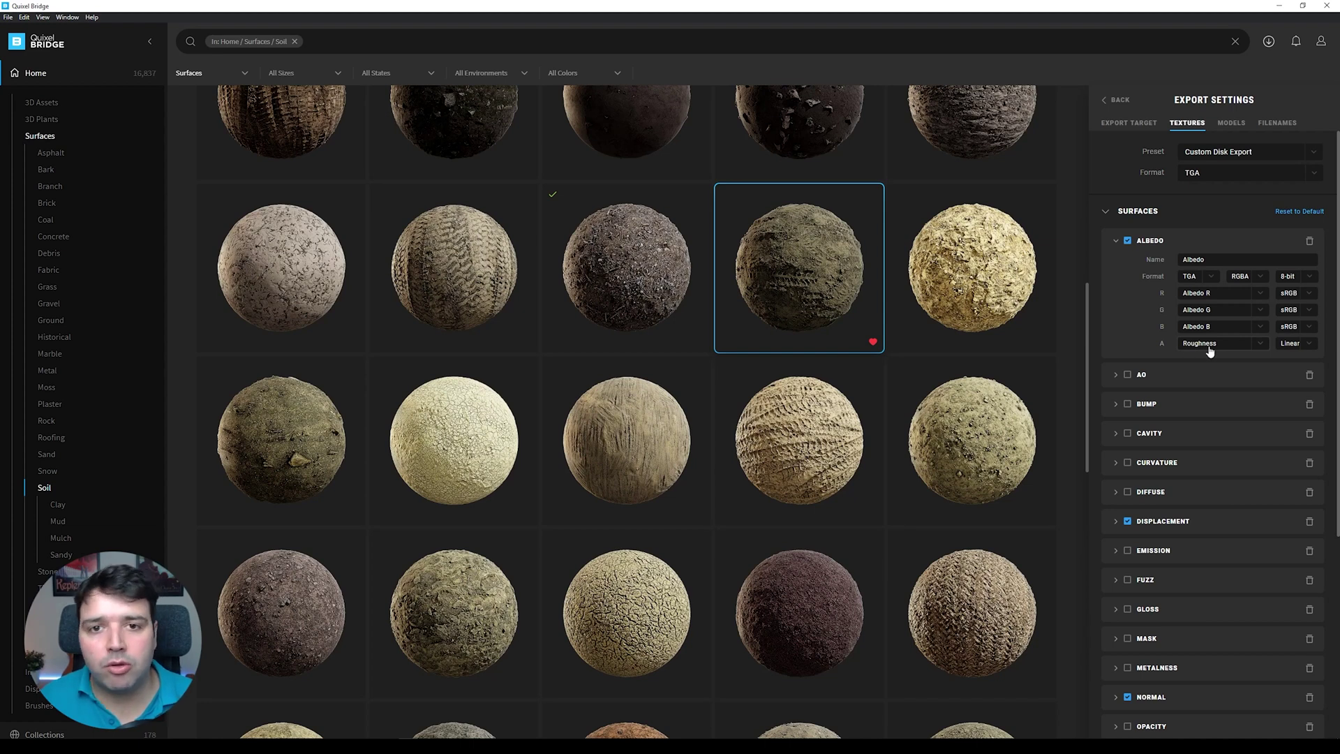
{"action": "left_click", "coordinate": [1115, 242]}
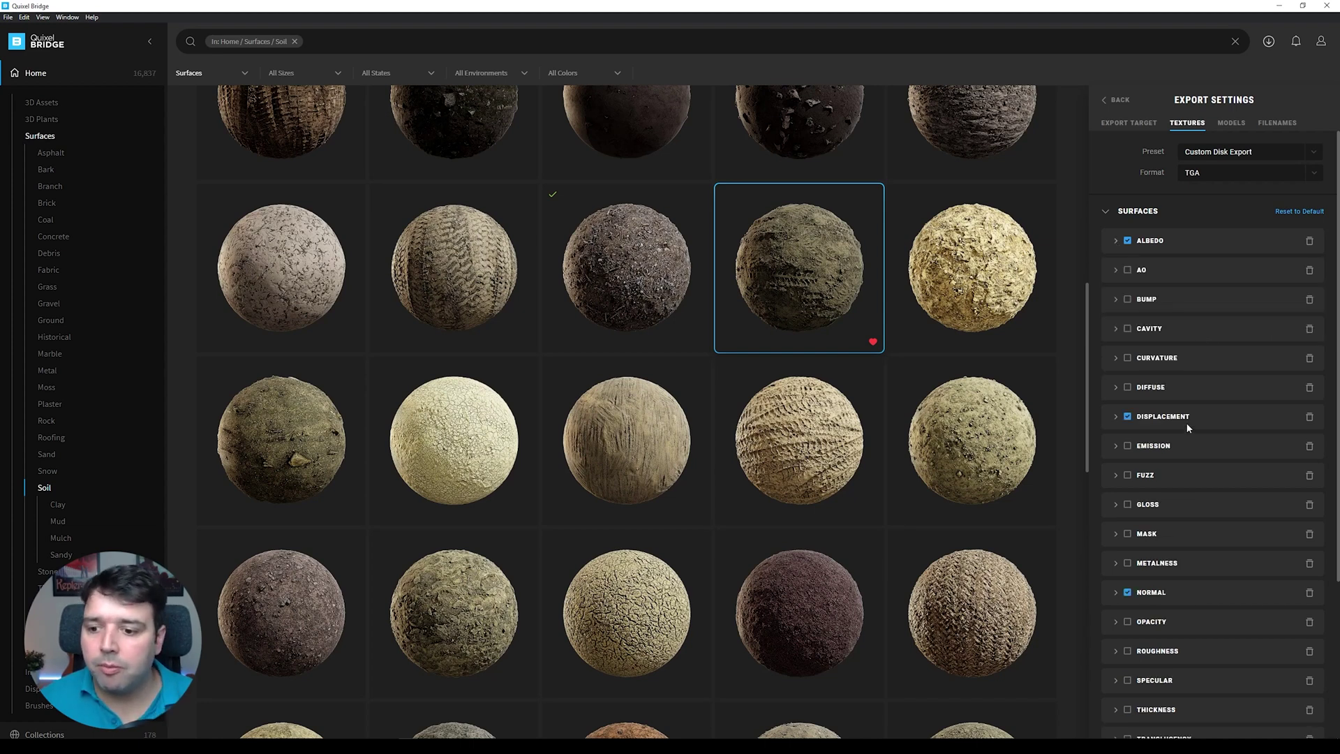
{"action": "scroll", "coordinate": [1187, 446], "scroll_direction": "down", "scroll_amount": 4}
{"action": "scroll", "coordinate": [1211, 467], "scroll_direction": "up", "scroll_amount": 4}
{"action": "scroll", "coordinate": [1214, 469], "scroll_direction": "up", "scroll_amount": 1}
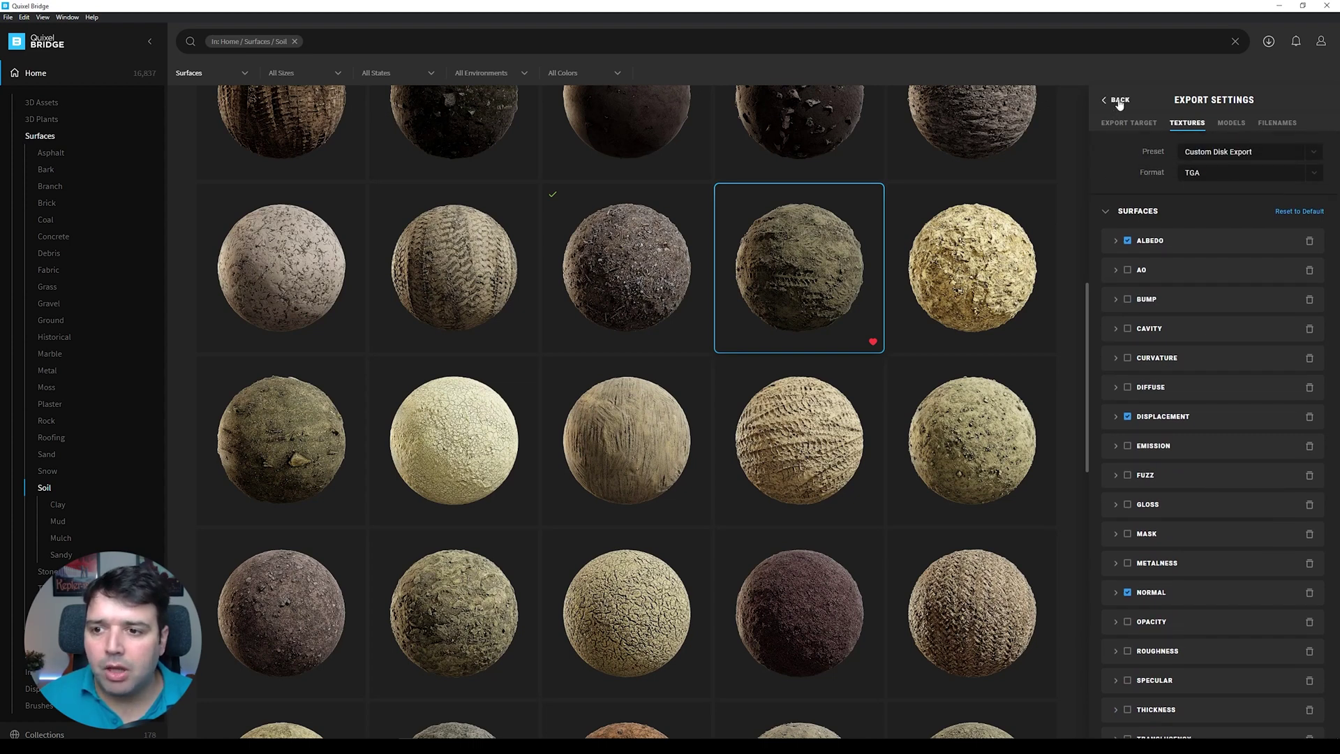
{"action": "left_click", "coordinate": [1239, 124]}
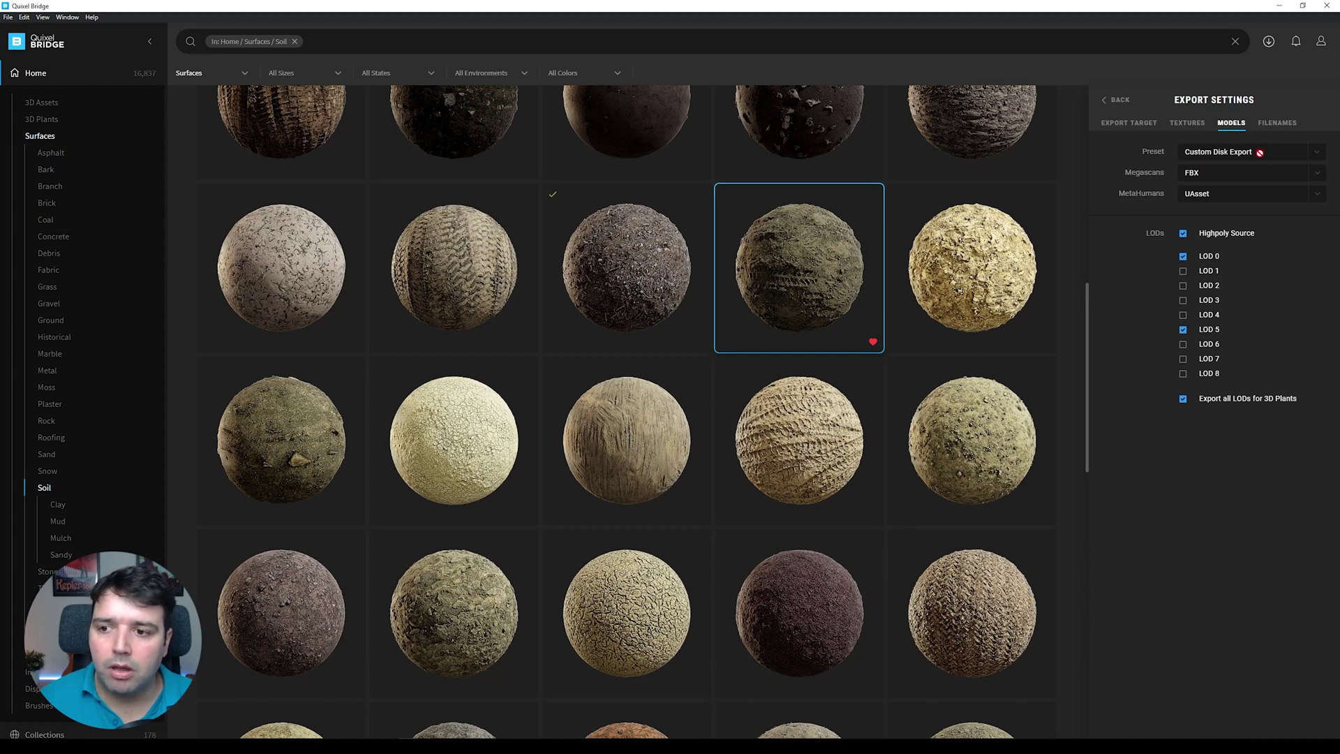
Keep the Megascans model export format on FBX
{"action": "left_click", "coordinate": [1199, 176]}
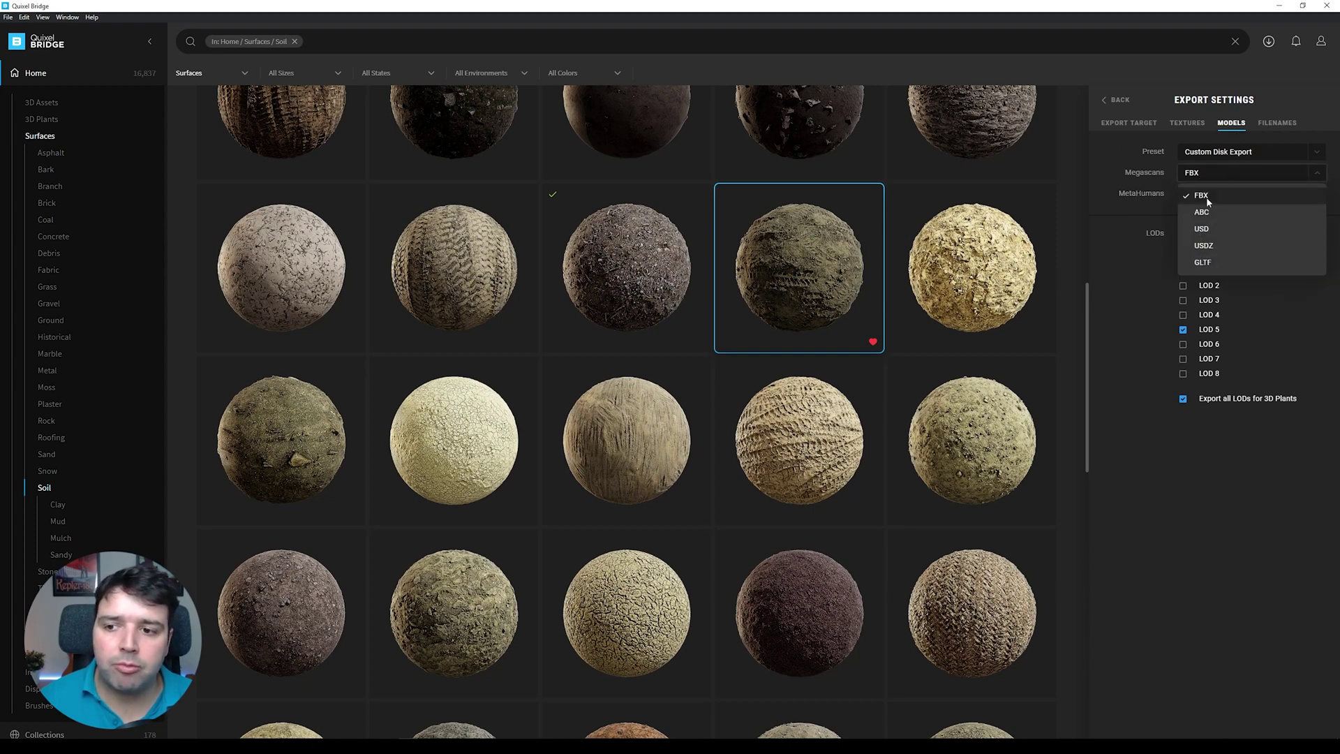
{"action": "left_click", "coordinate": [1207, 199]}
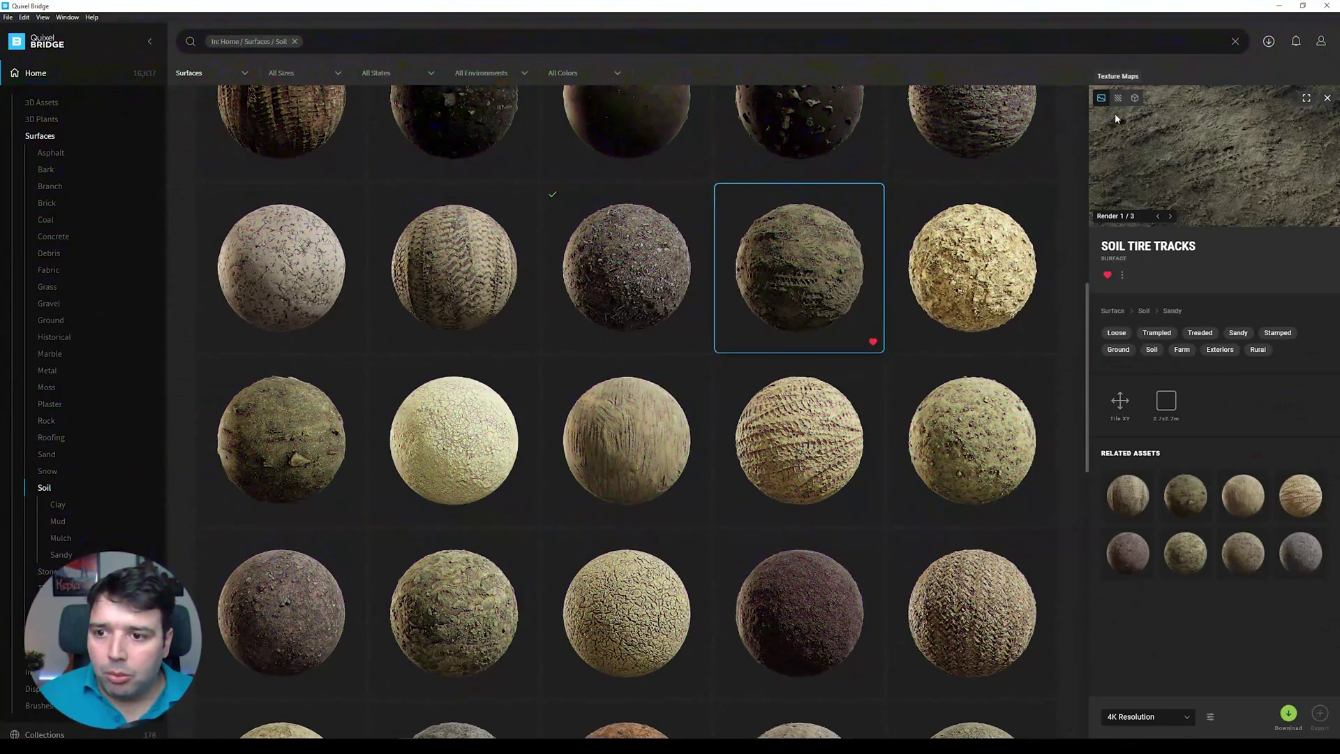
Download Soil Tire Tracks at 4K and open its downloaded files folder
{"action": "left_click", "coordinate": [1290, 713]}
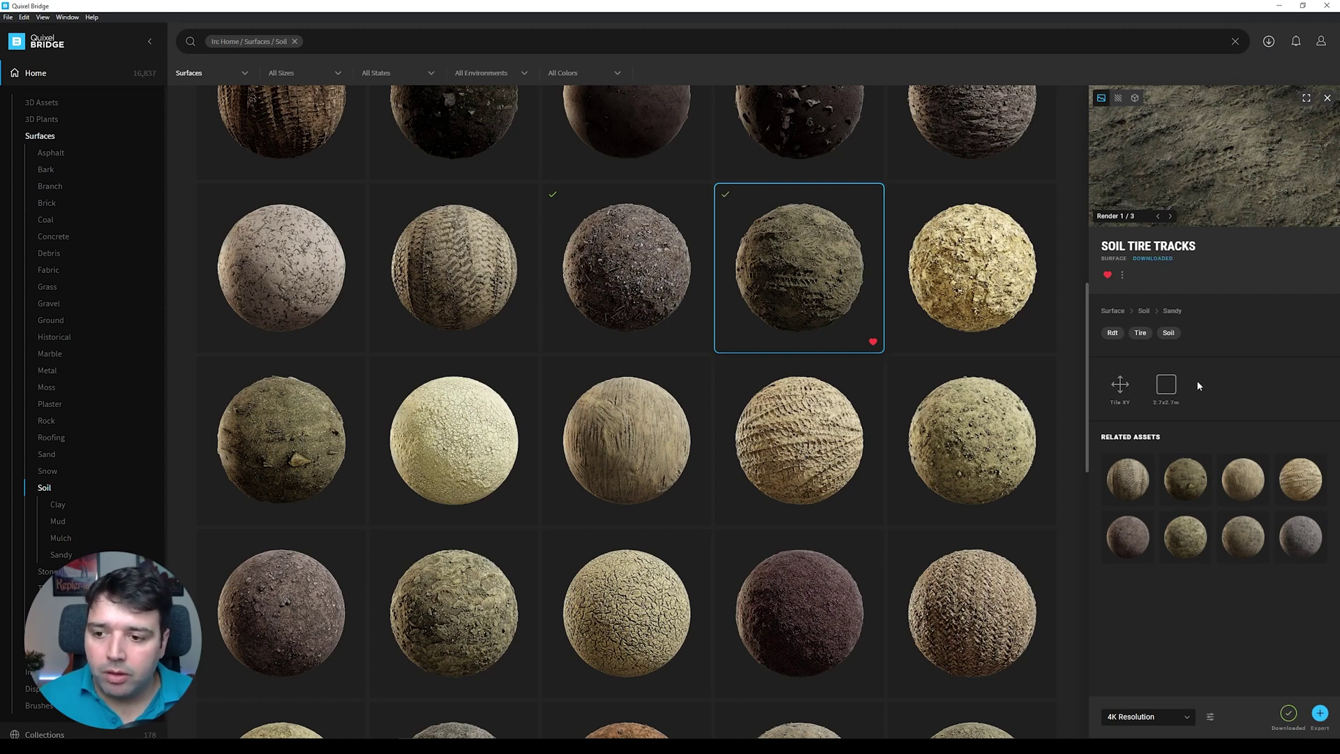
{"action": "left_click", "coordinate": [1123, 275]}
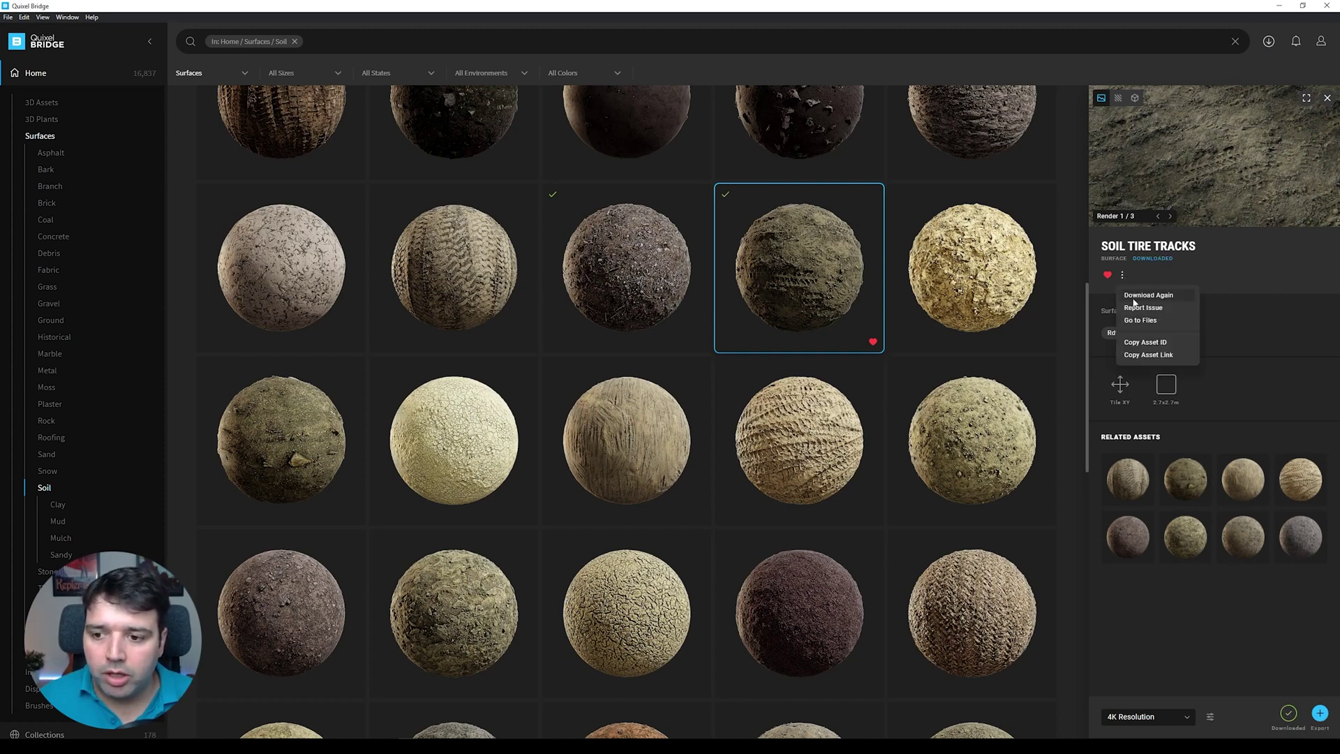
{"action": "left_click", "coordinate": [1142, 321]}
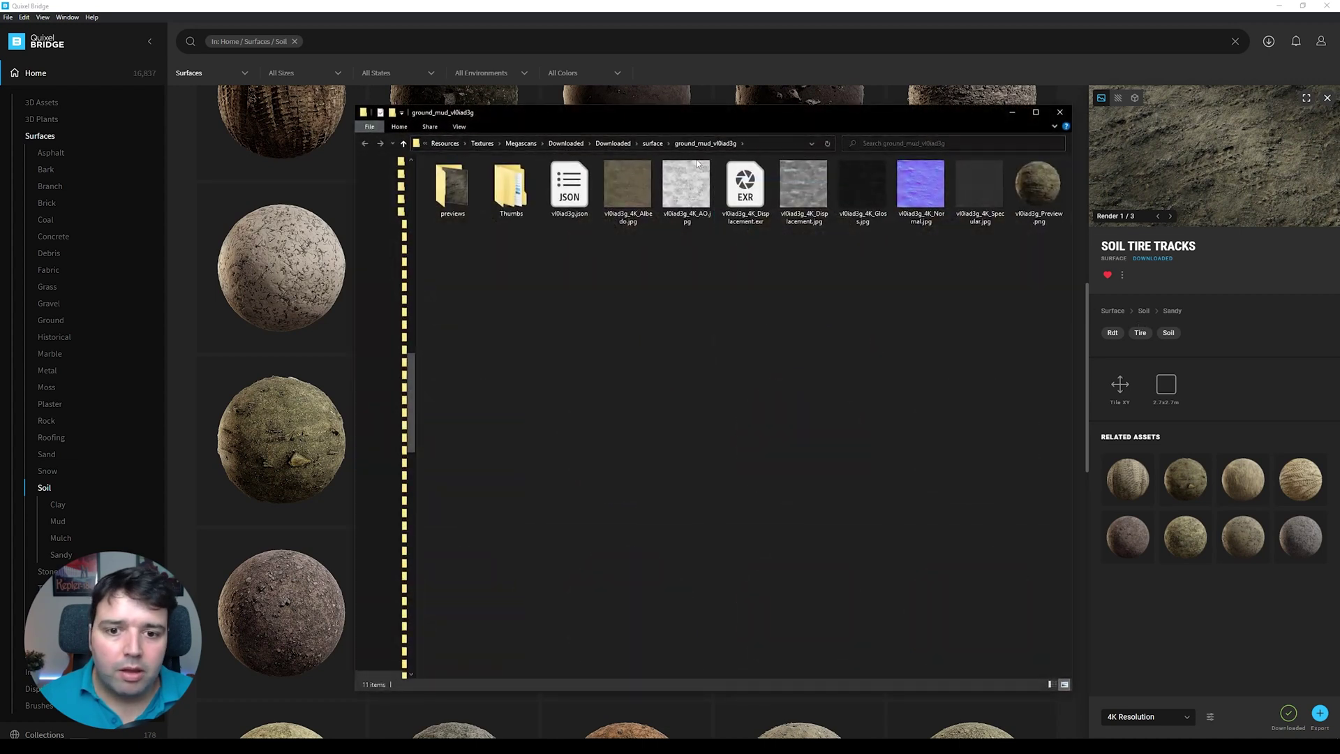
Select the downloaded 4K map files in Explorer, then return to Quixel Bridge
{"action": "left_click_drag", "start_coordinate": [566, 284], "coordinate": [1061, 160]}
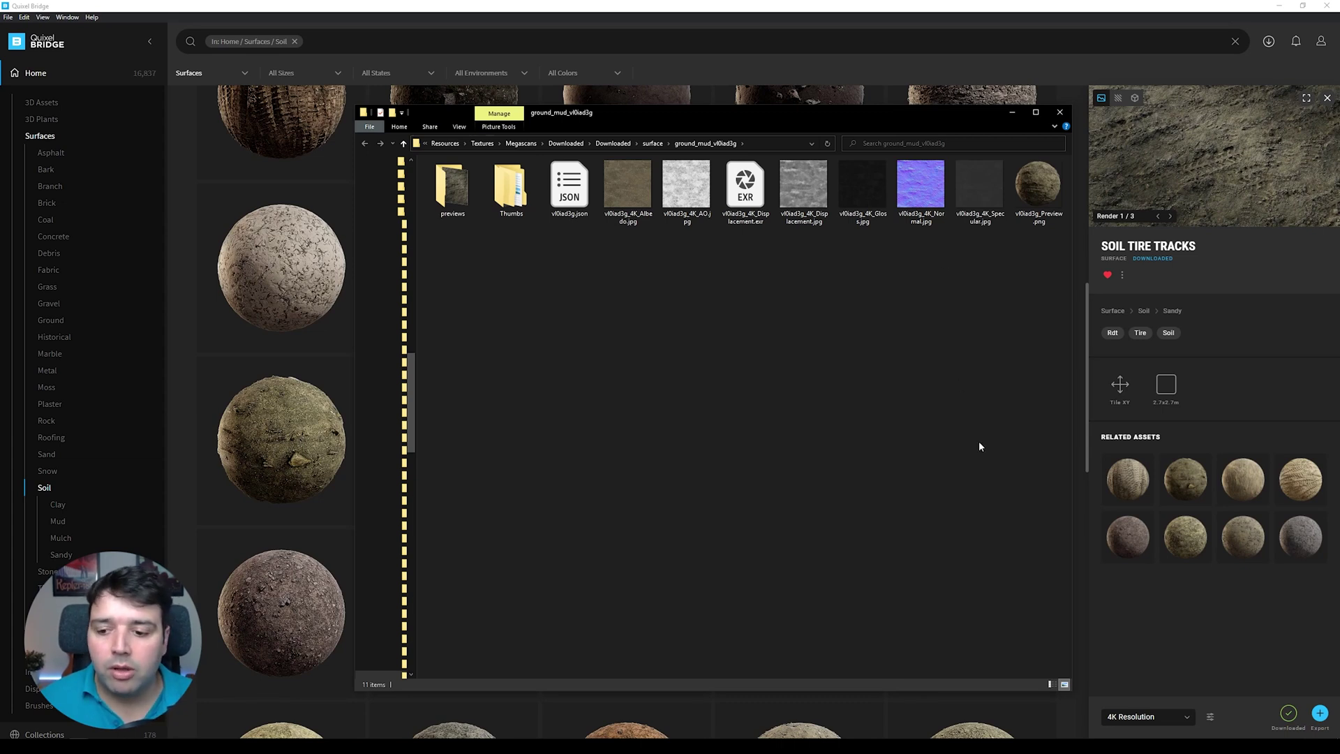
{"action": "left_click", "coordinate": [1296, 686]}
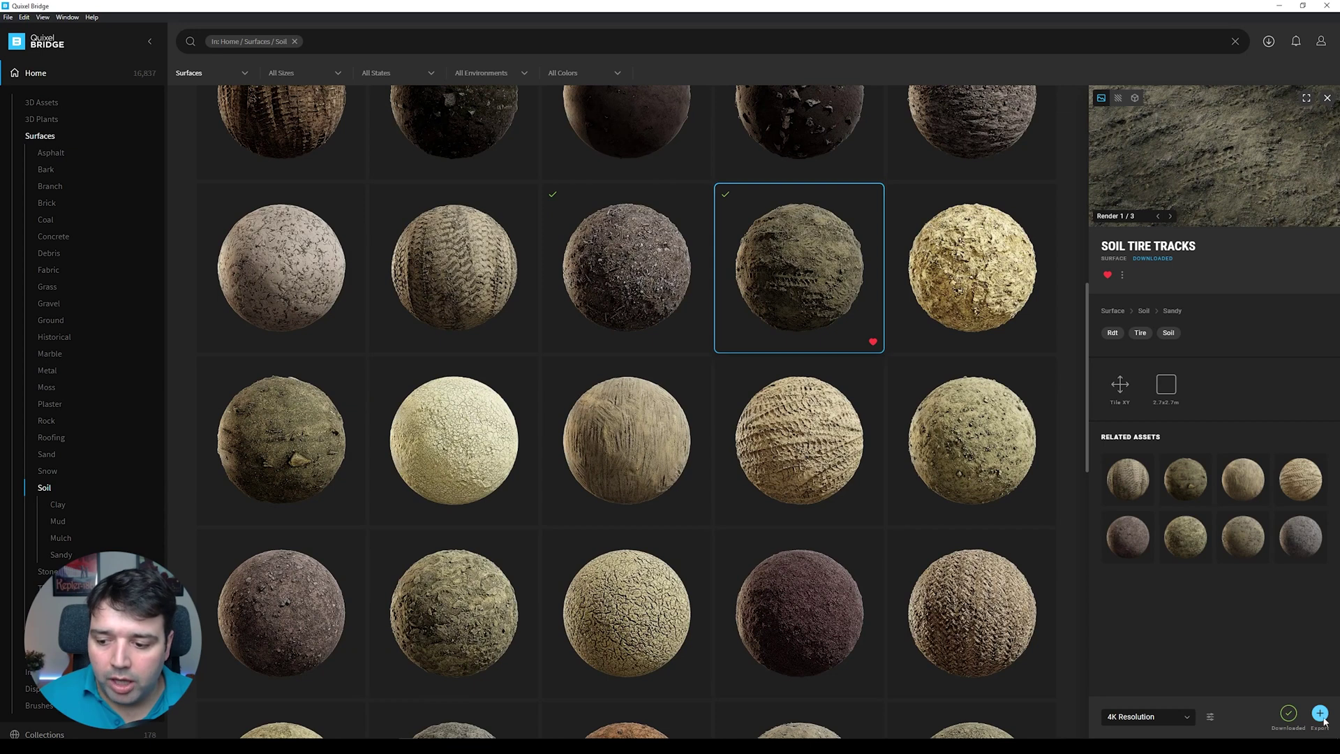
Export Soil Tire Tracks to Custom Disk Export and view its Export Settings
{"action": "left_click", "coordinate": [1320, 713]}
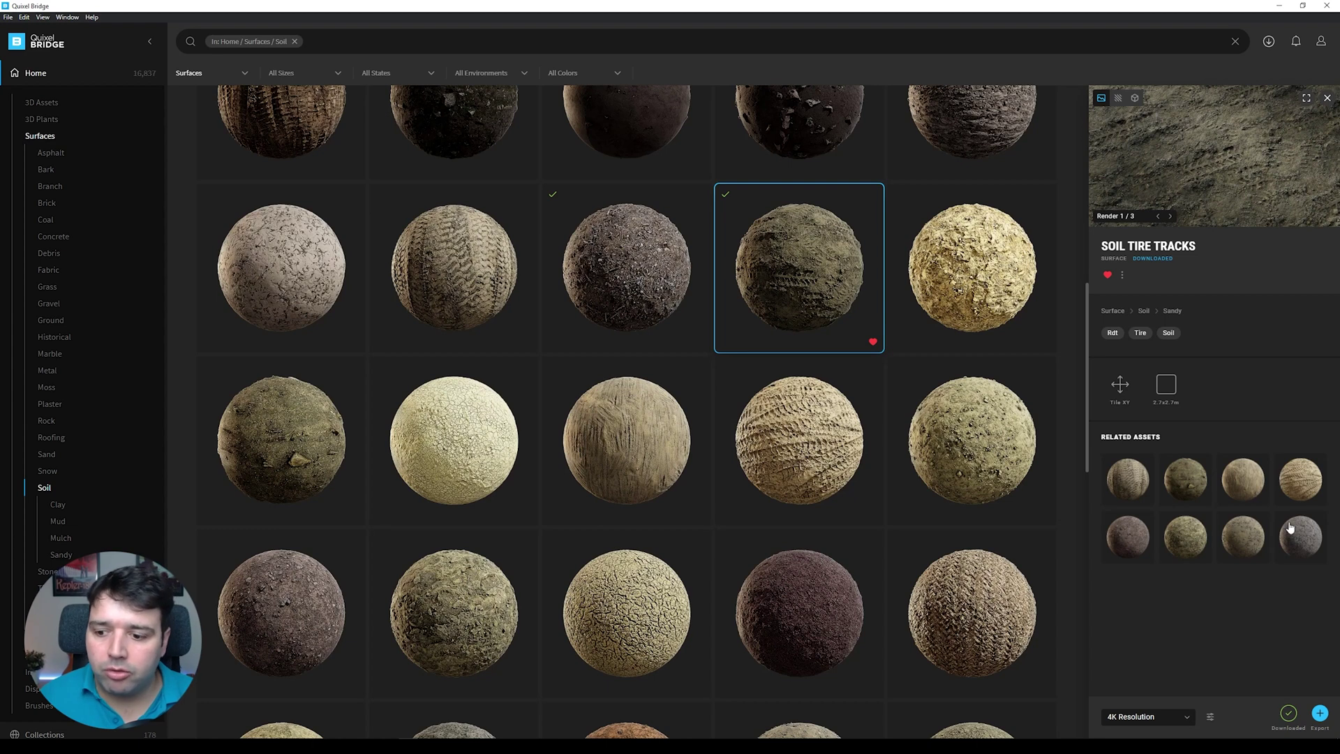
{"action": "left_click", "coordinate": [1210, 716]}
{"action": "left_click", "coordinate": [1234, 698]}
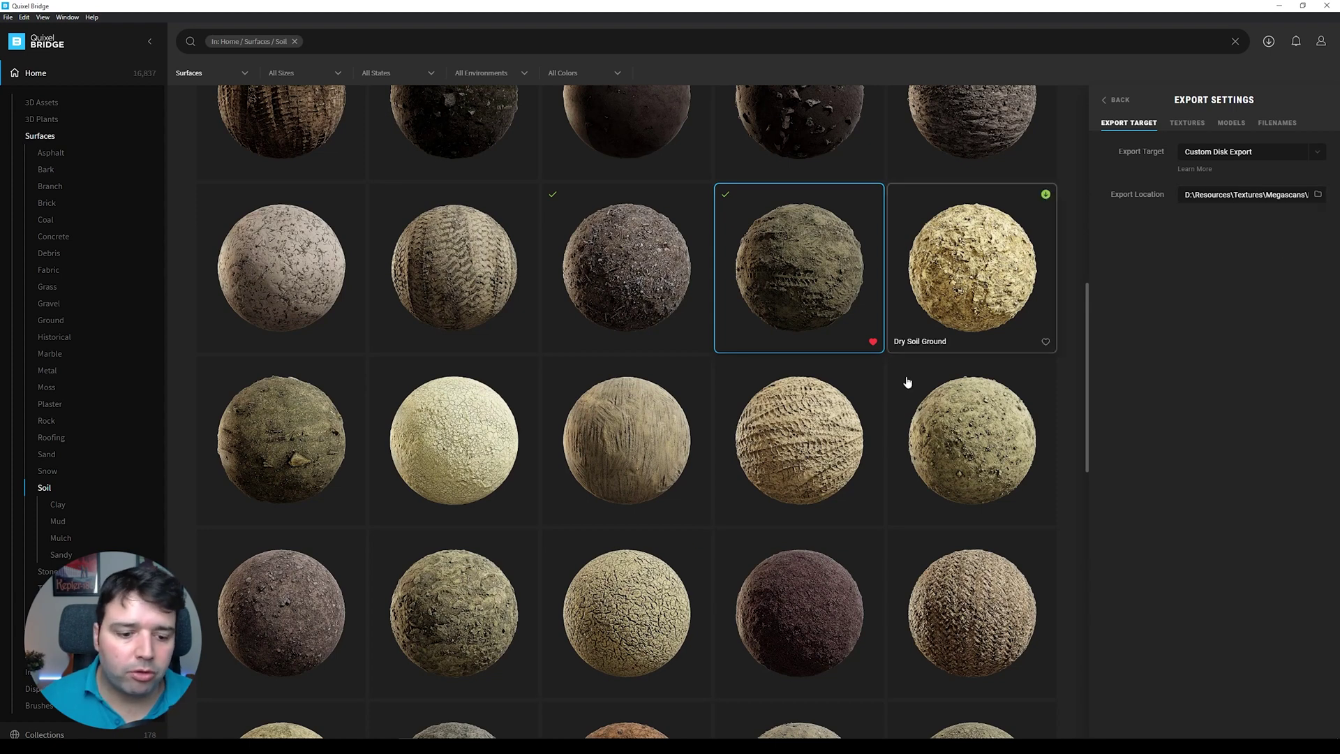
Review the exported Albedo, Displacement and Normal TGA files, then open the Albedo TGA in Photoshop
{"action": "left_click_drag", "start_coordinate": [693, 265], "coordinate": [412, 146]}
{"action": "left_click", "coordinate": [617, 180]}
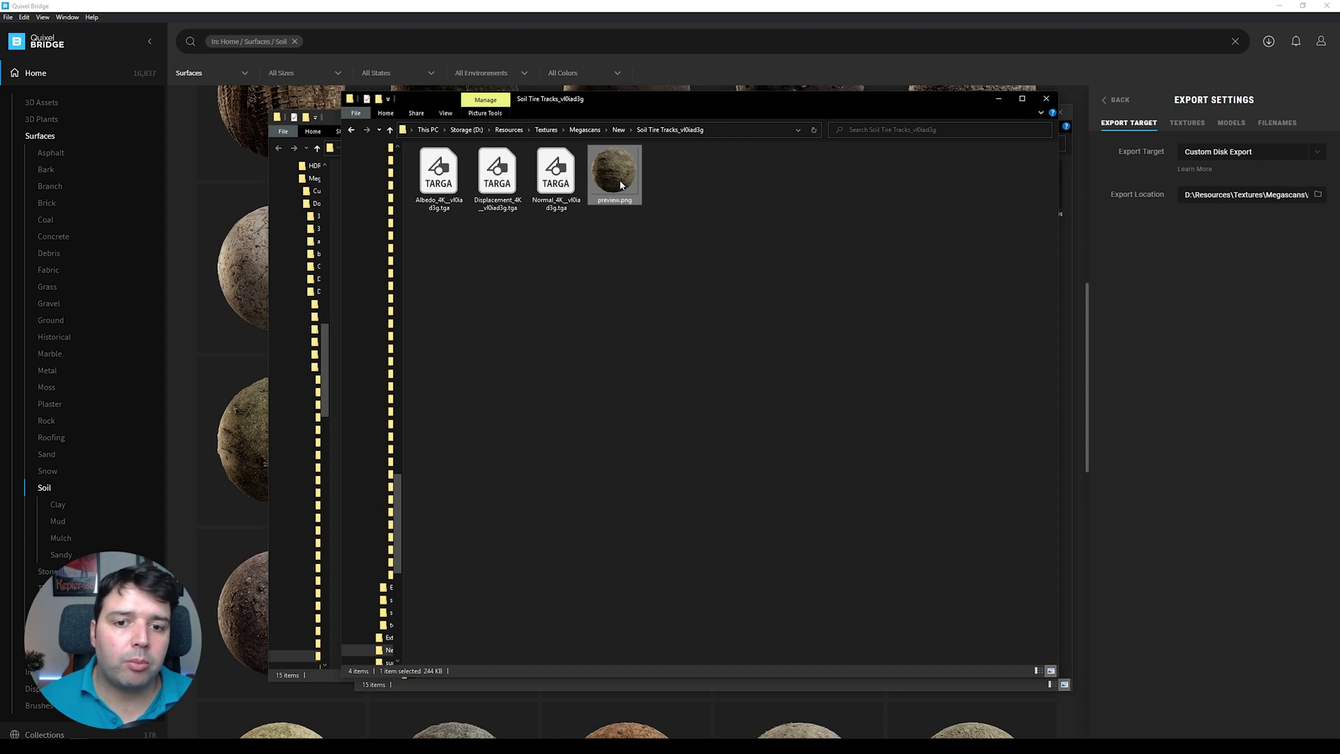
{"action": "left_click", "coordinate": [439, 178]}
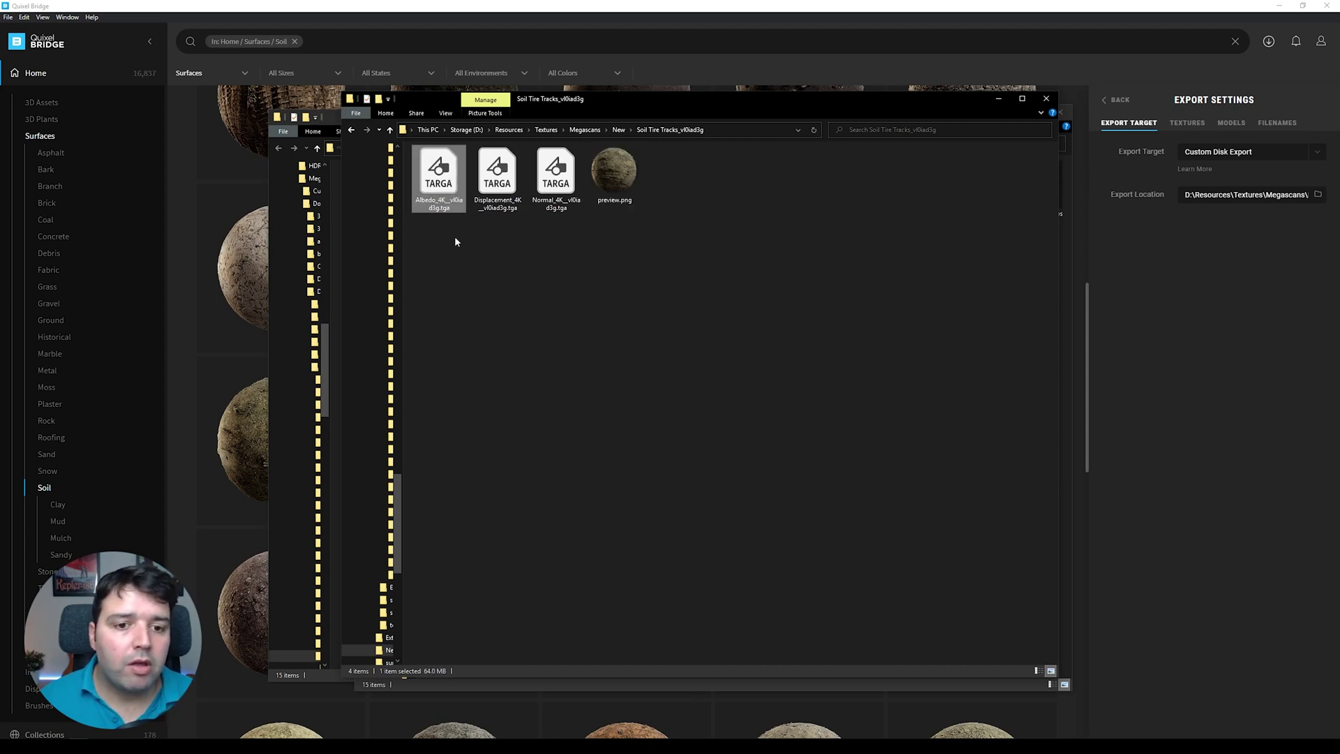
{"action": "left_click_drag", "start_coordinate": [455, 241], "coordinate": [555, 219]}
{"action": "left_click", "coordinate": [494, 254]}
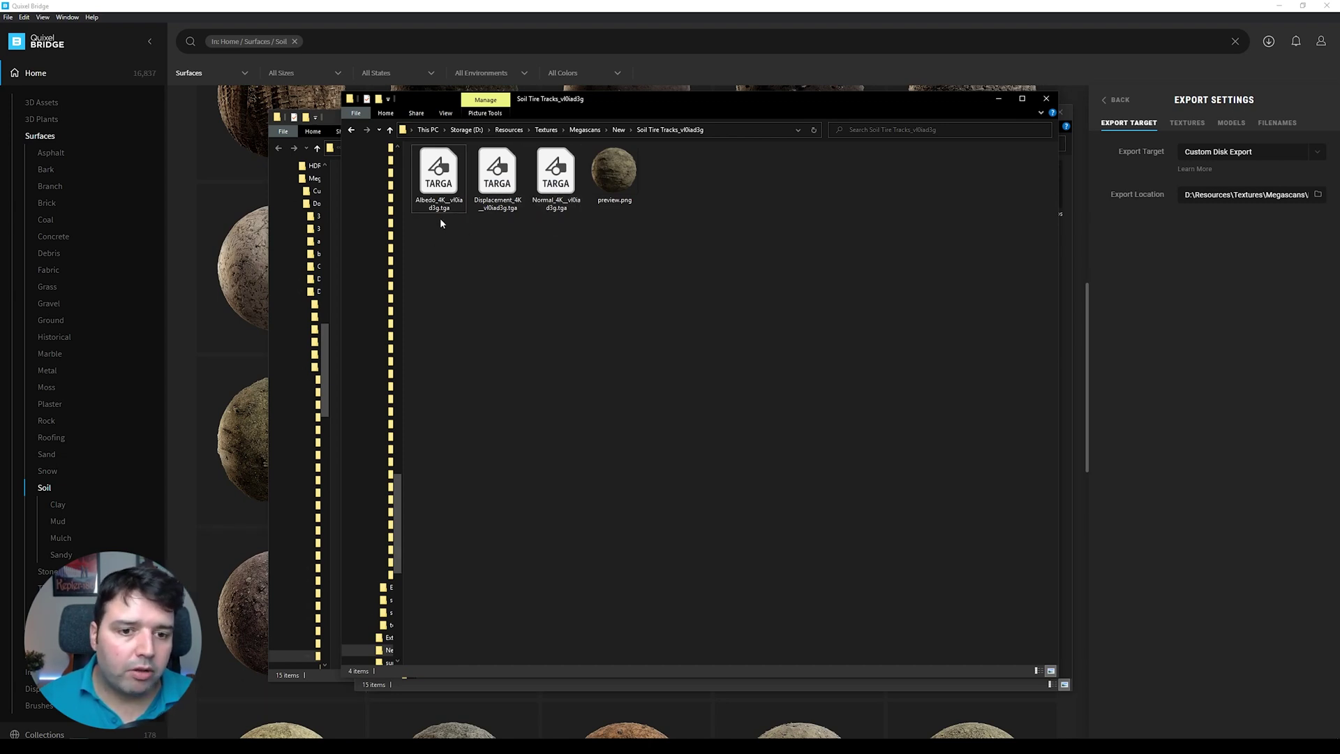
{"action": "double_click", "coordinate": [451, 194]}
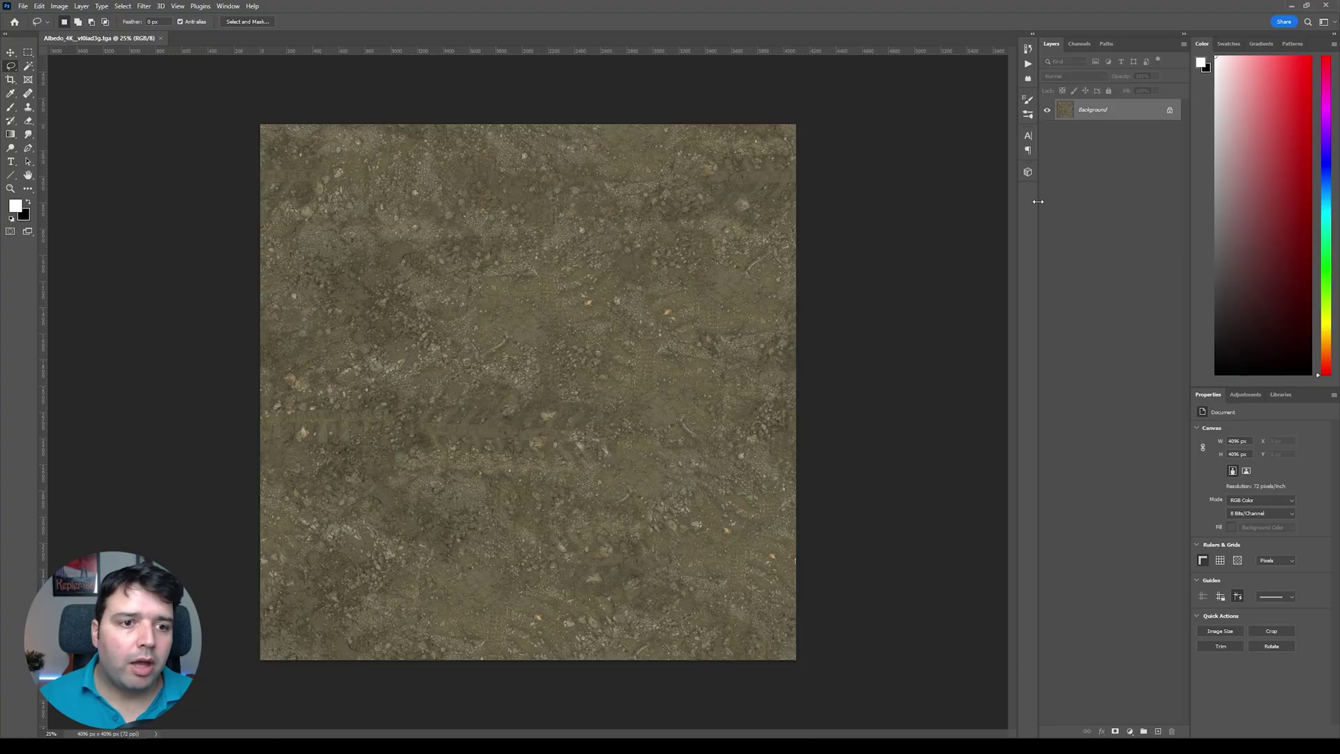
Inspect the albedo's Alpha 1 channel, fit the texture in view, and return to RGB
{"action": "left_click", "coordinate": [1078, 46]}
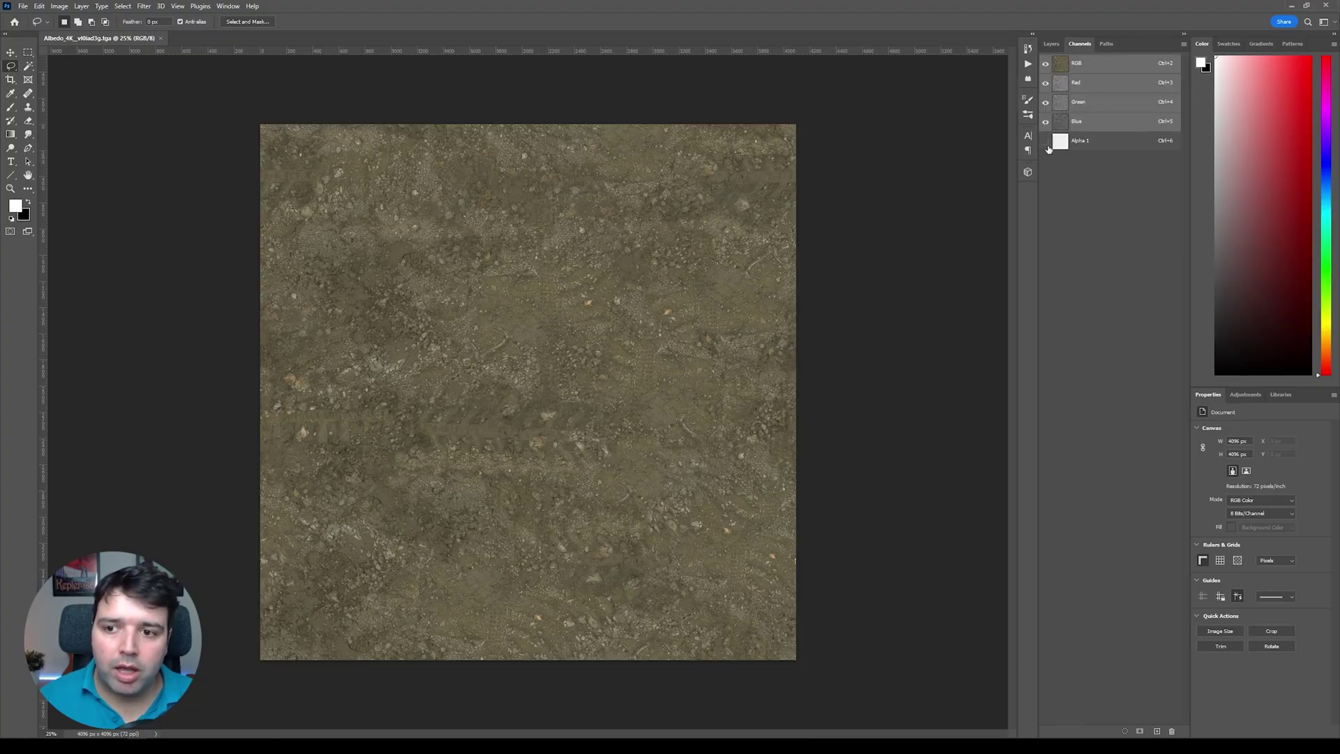
{"action": "left_click", "coordinate": [1075, 141]}
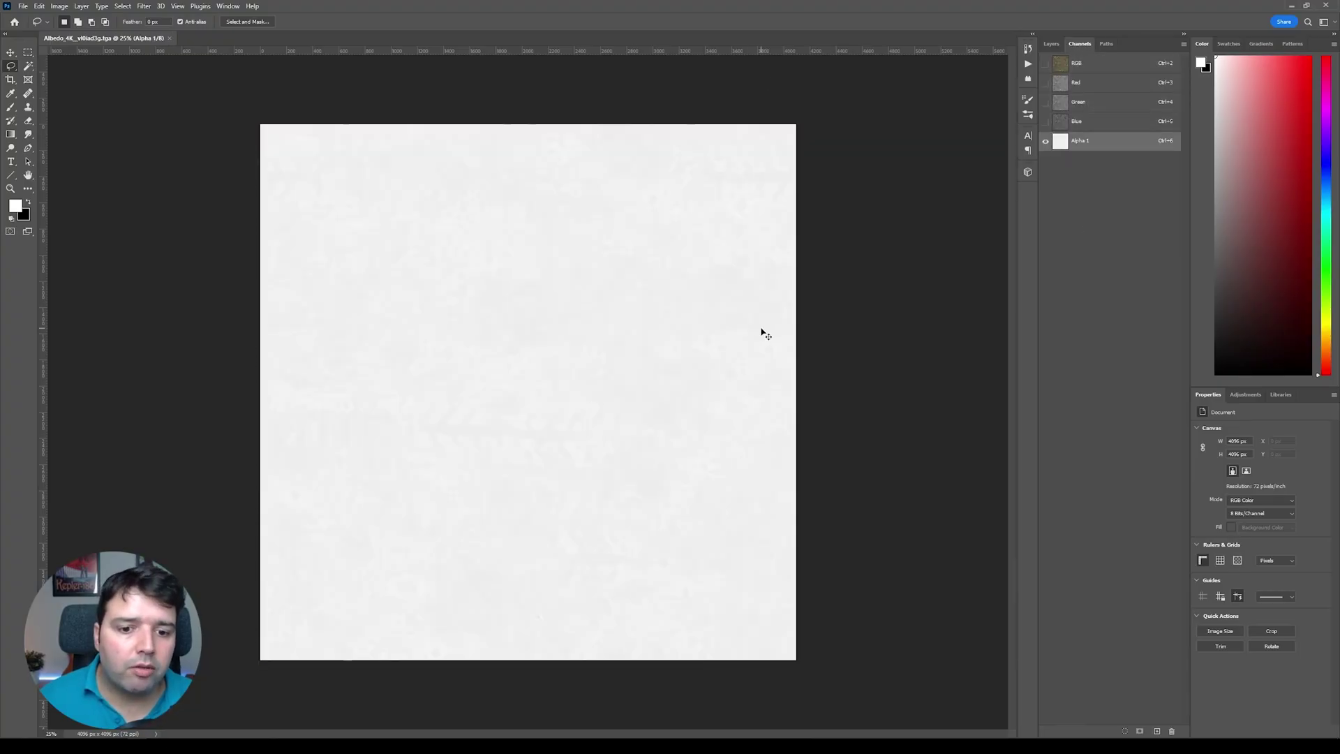
{"action": "key", "text": "ctrl+plus"}
{"action": "key", "text": "ctrl+plus"}
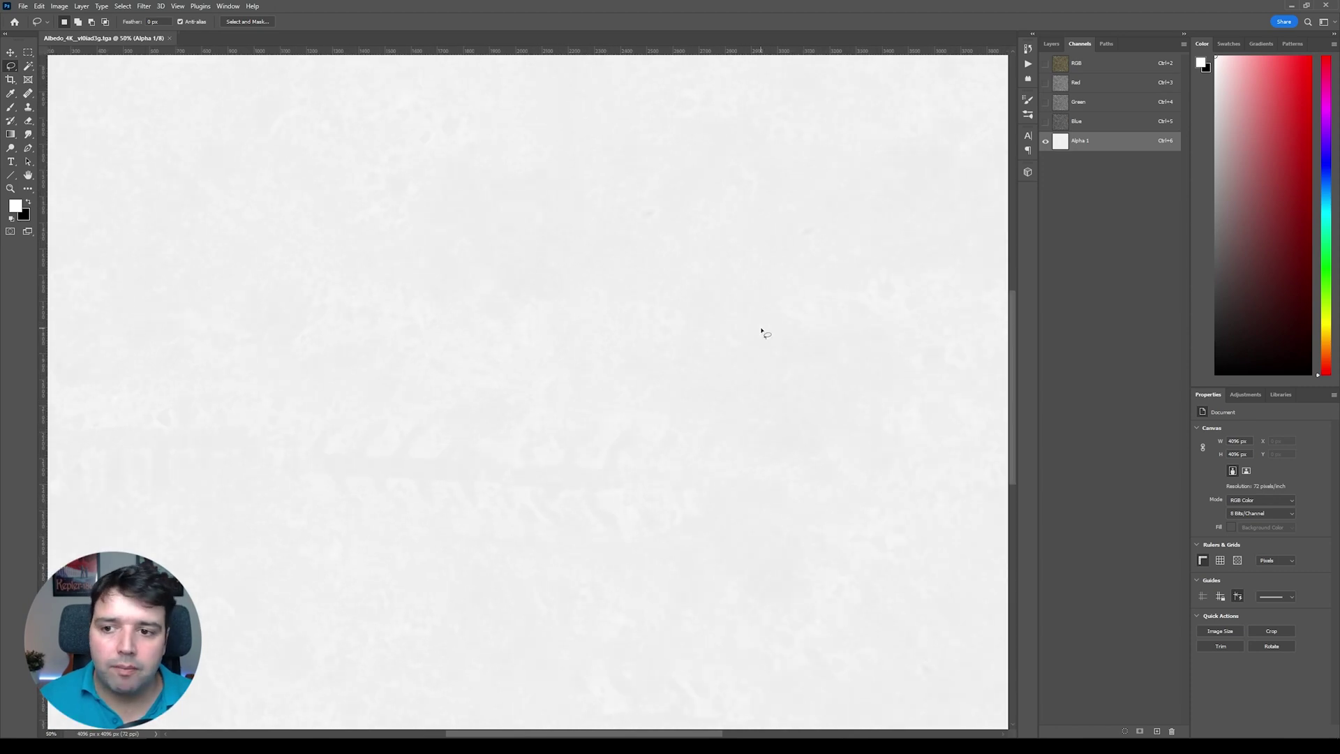
{"action": "key", "text": "ctrl+minus"}
{"action": "key", "text": "ctrl+minus"}
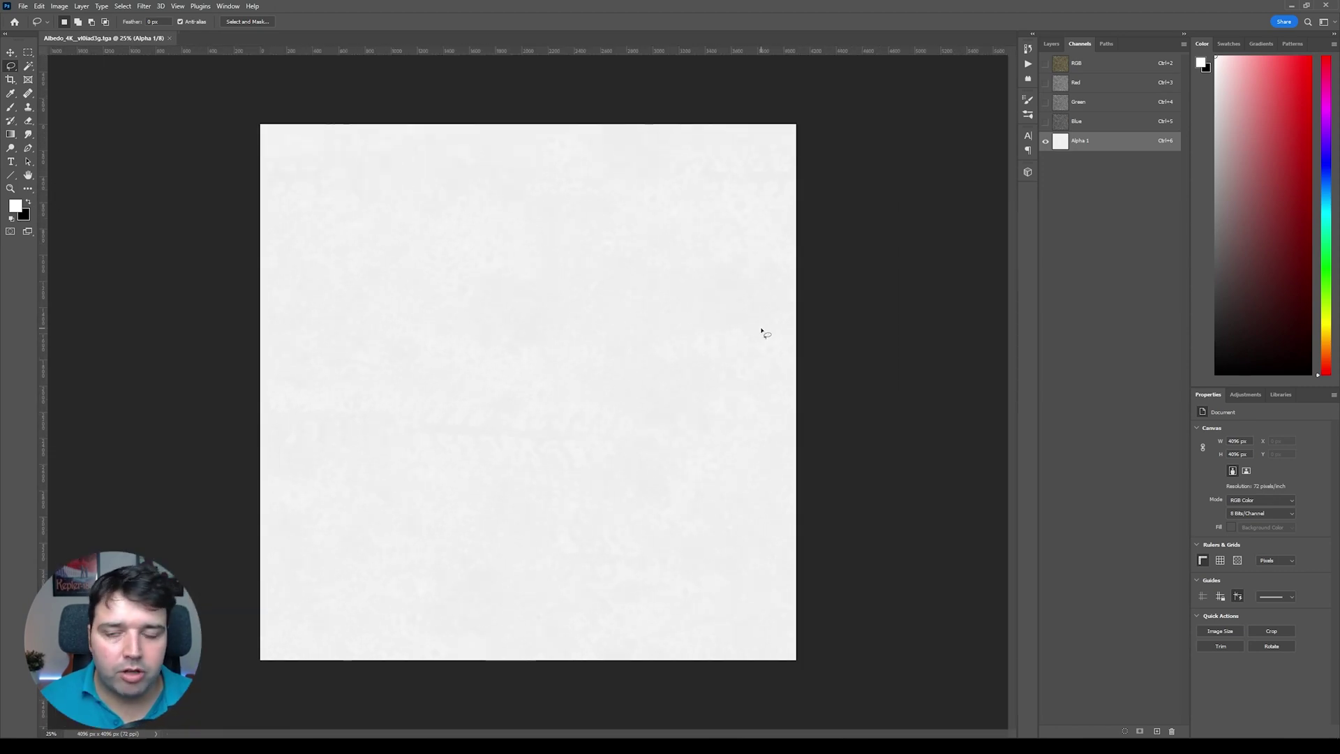
{"action": "key", "text": "ctrl+2"}
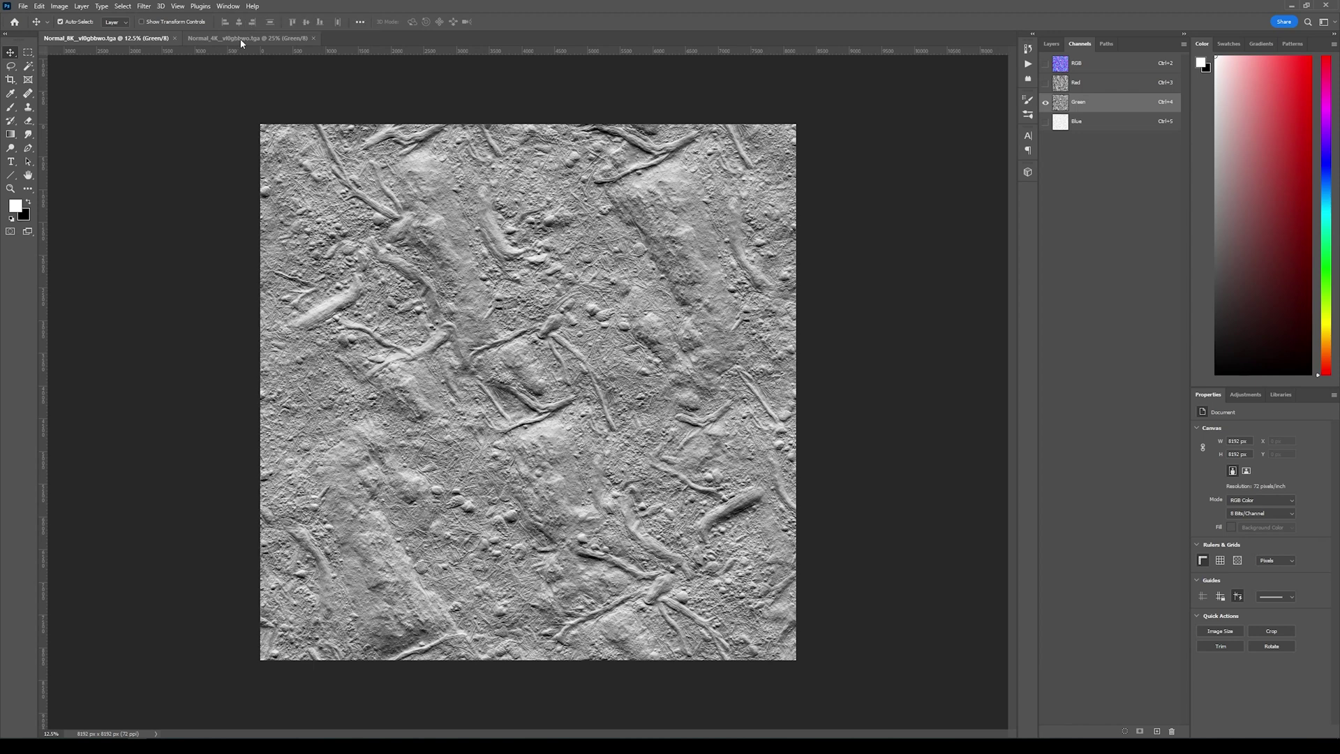
Compare the Normal_8K and Normal_4K documents, ending on the 4K normal map
{"action": "left_click", "coordinate": [236, 39]}
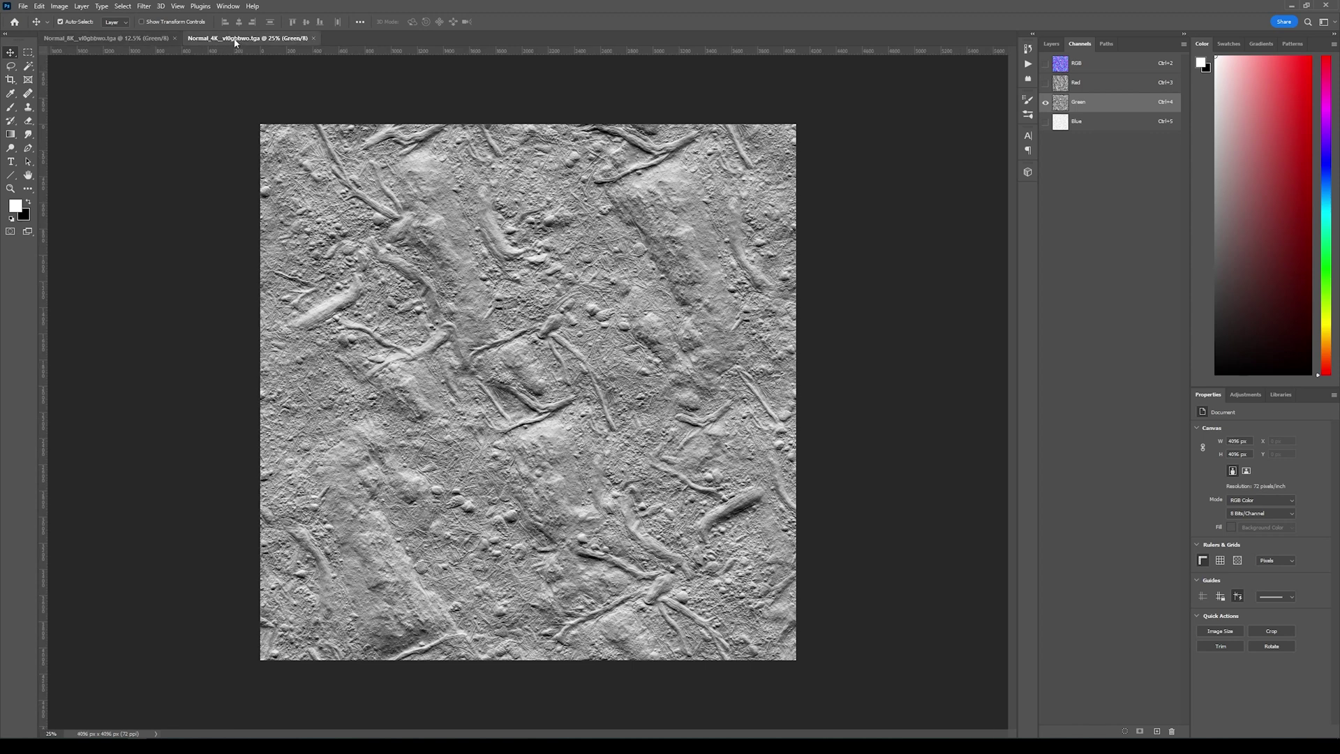
{"action": "left_click", "coordinate": [144, 40]}
{"action": "left_click", "coordinate": [224, 40]}
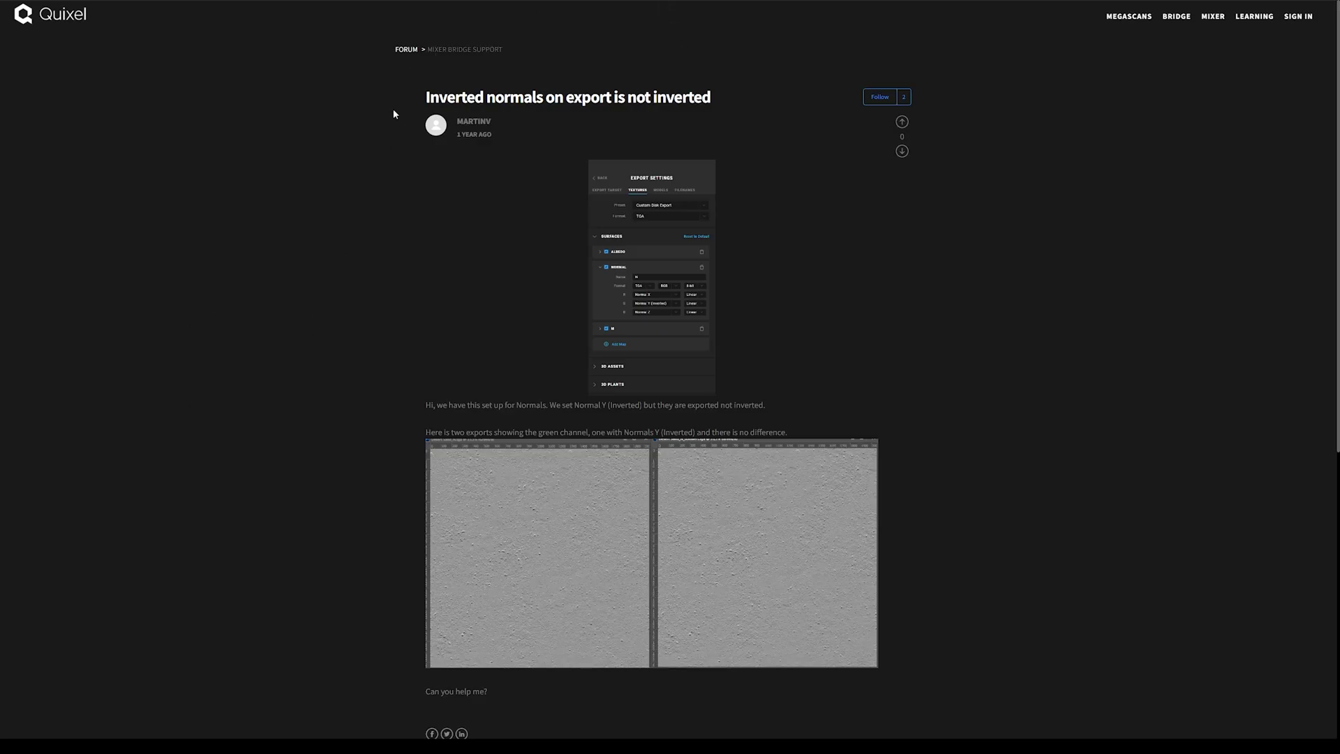
Scroll through the forum thread's export settings and green-channel comparison screenshots
{"action": "scroll", "coordinate": [634, 186], "scroll_direction": "down", "scroll_amount": 2}
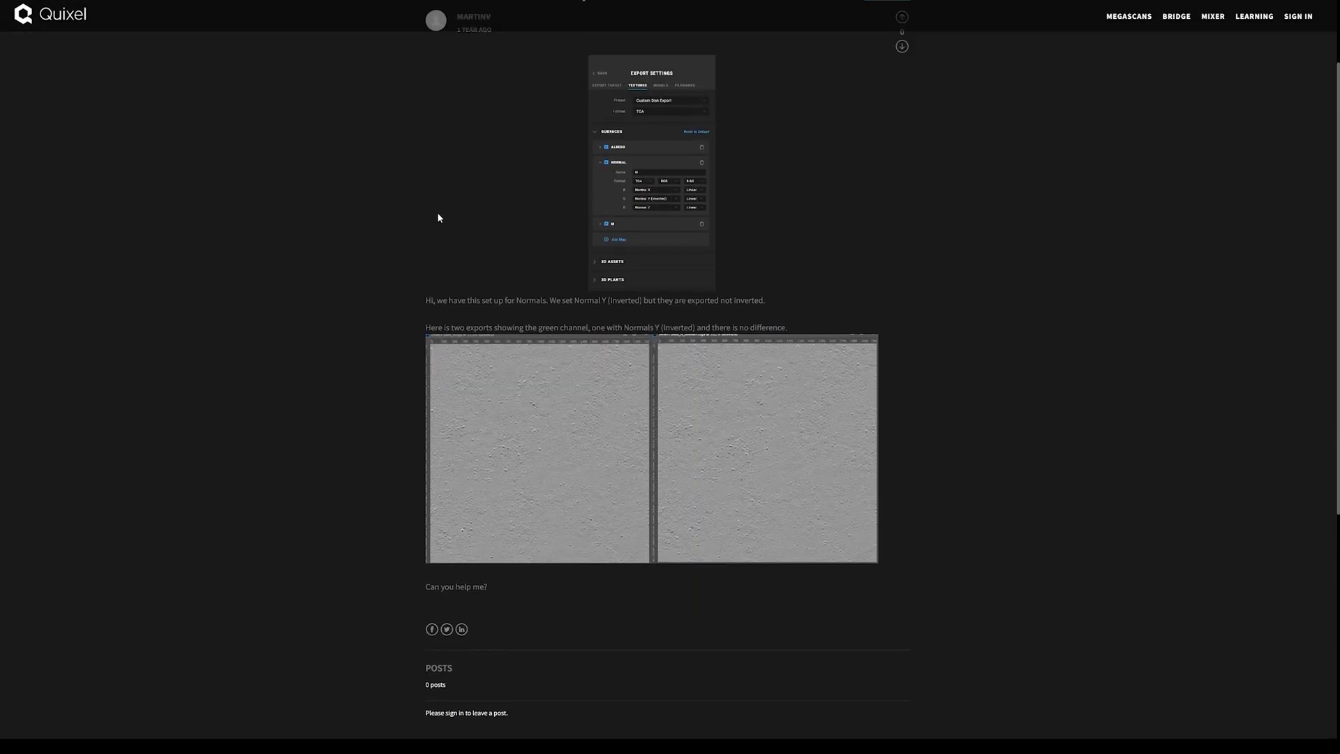
{"action": "scroll", "coordinate": [447, 238], "scroll_direction": "up", "scroll_amount": 1}
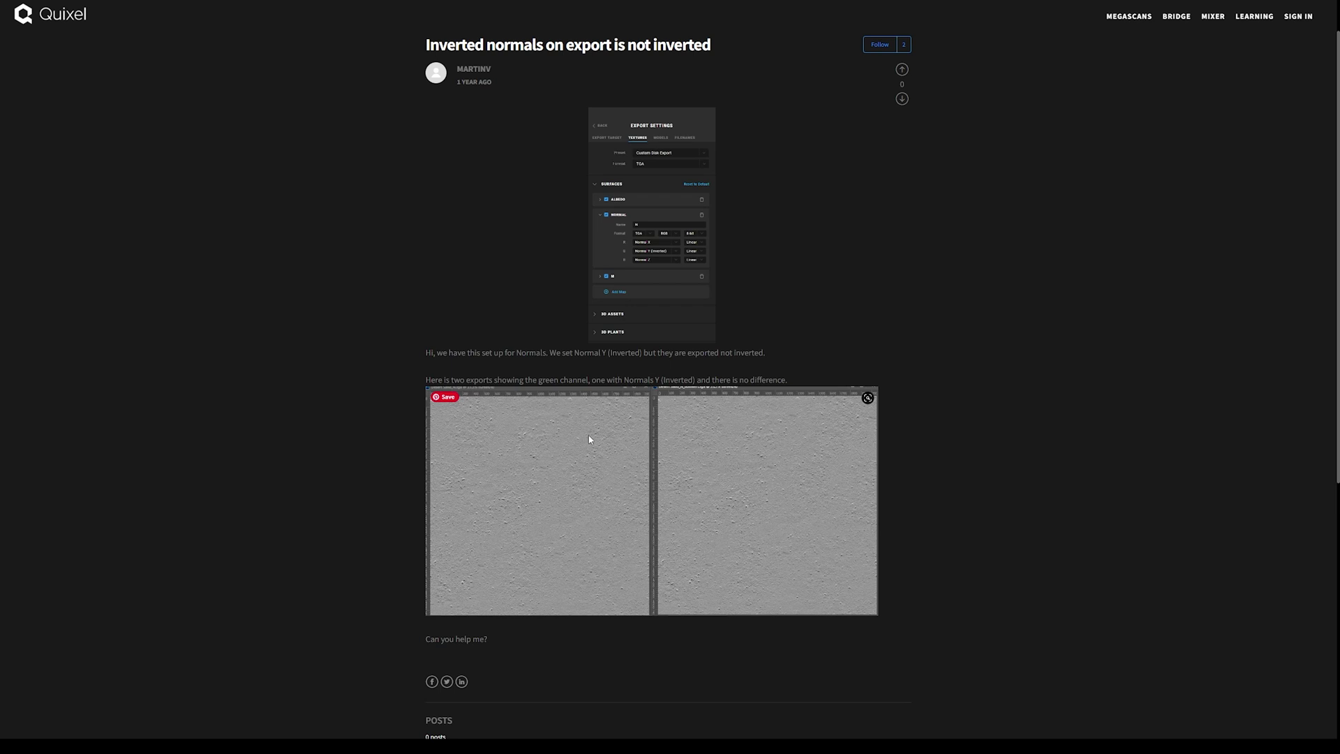
{"action": "scroll", "coordinate": [431, 188], "scroll_direction": "up", "scroll_amount": 1}
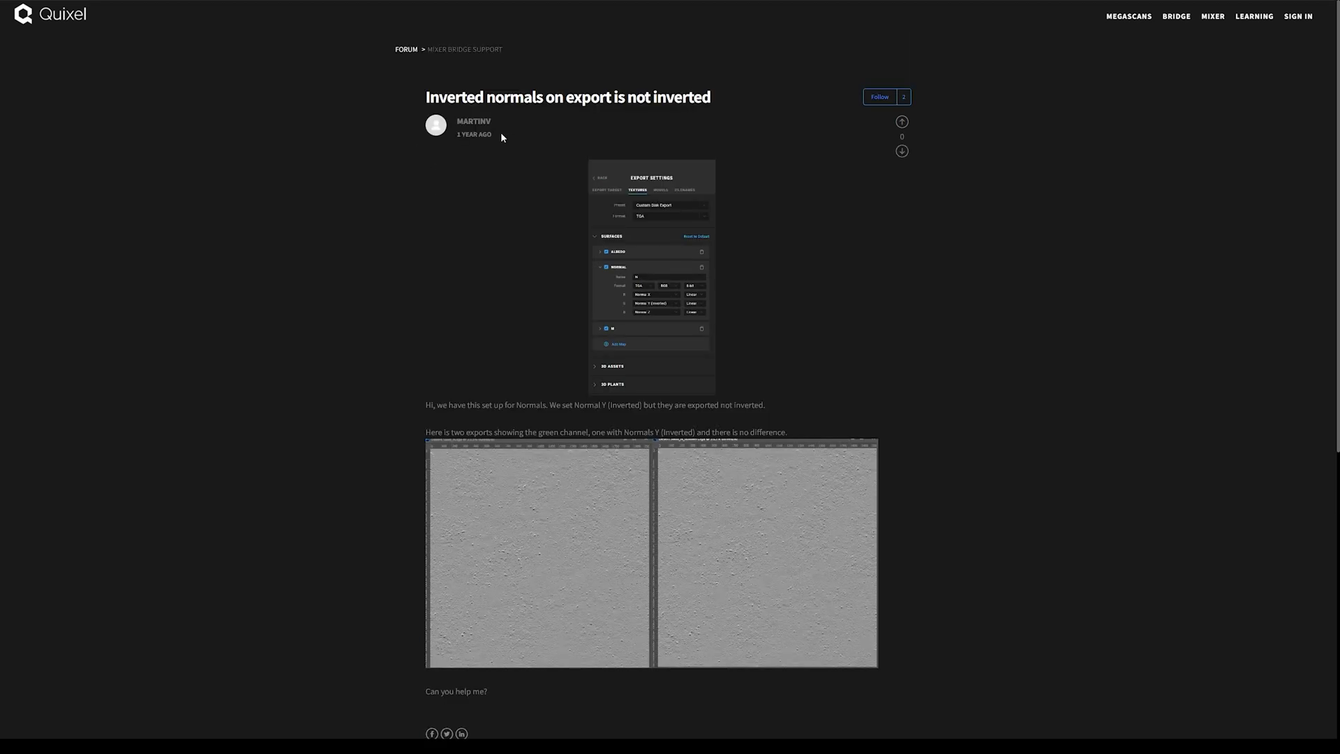
{"action": "scroll", "coordinate": [377, 230], "scroll_direction": "down", "scroll_amount": 2}
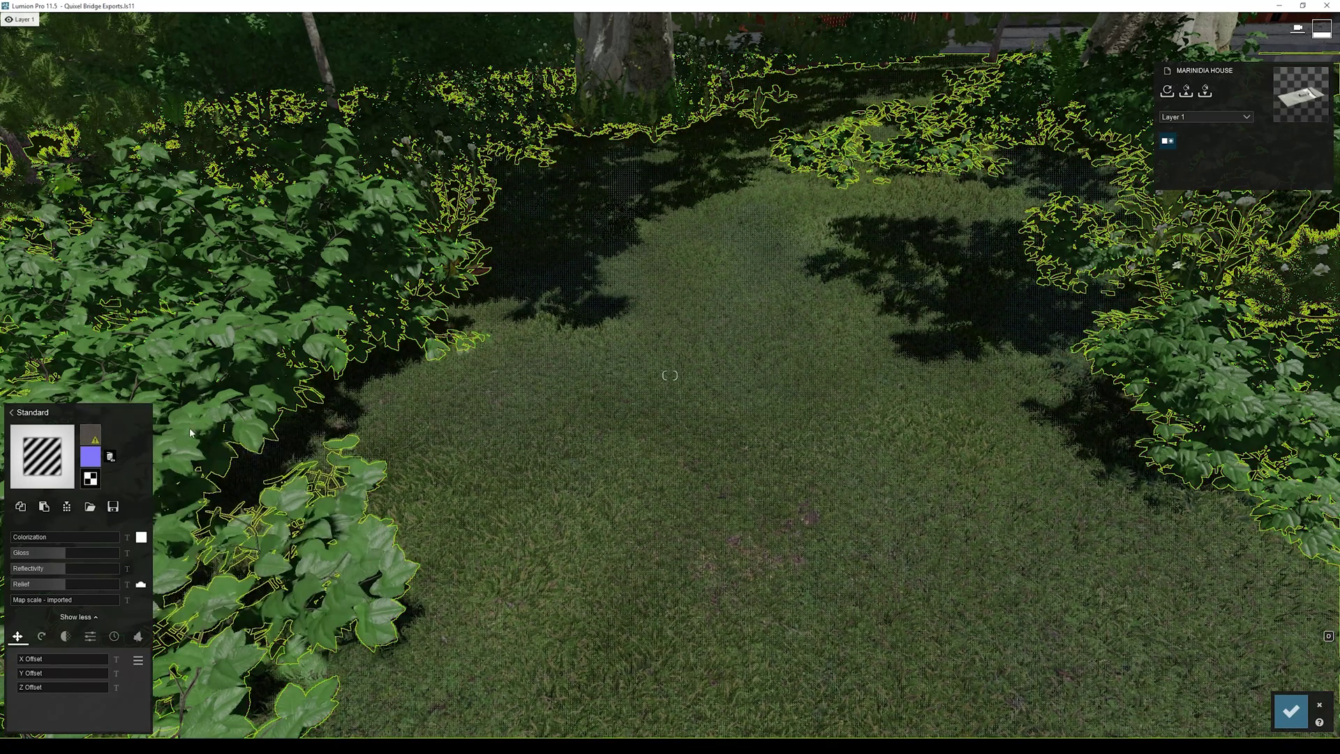
Load Albedo_4K from the Salt Covered Rocky Ground folder as the ground's colour map
{"action": "left_click", "coordinate": [90, 435]}
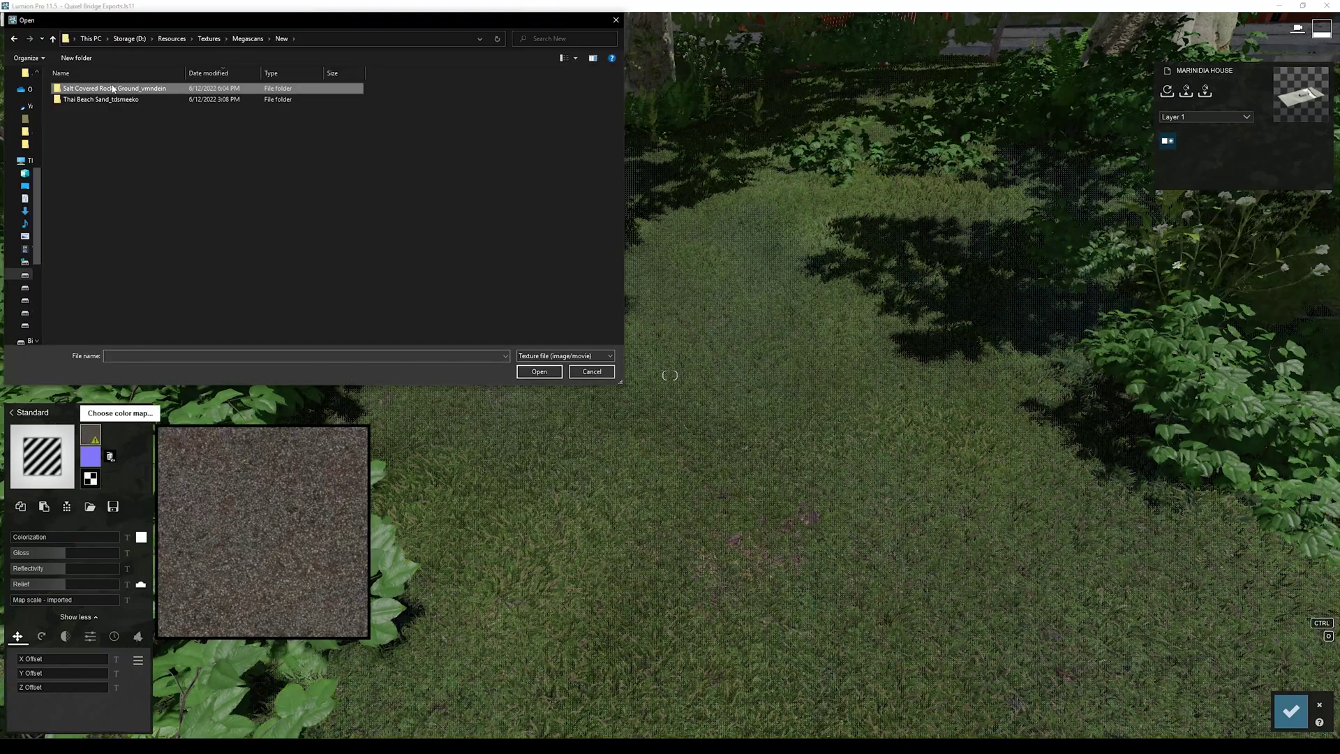
{"action": "double_click", "coordinate": [112, 84]}
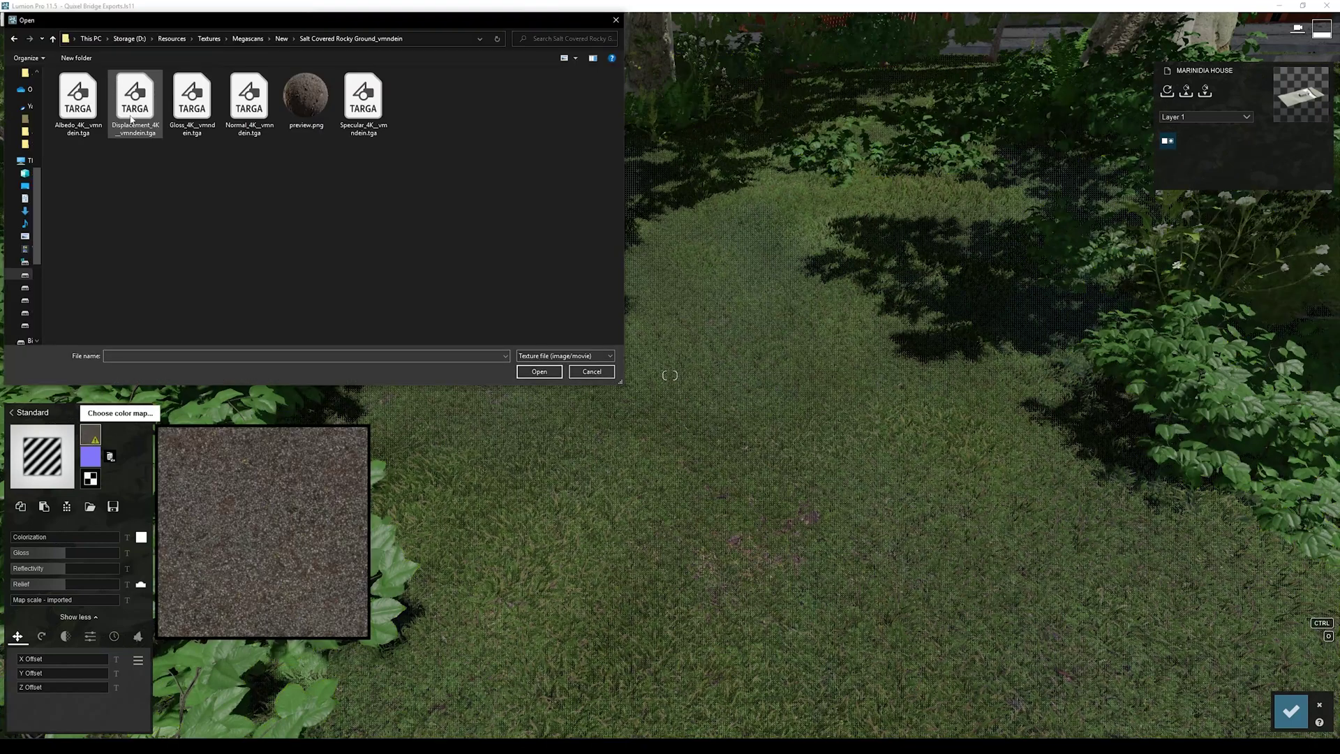
{"action": "left_click", "coordinate": [85, 102]}
{"action": "double_click", "coordinate": [86, 102]}
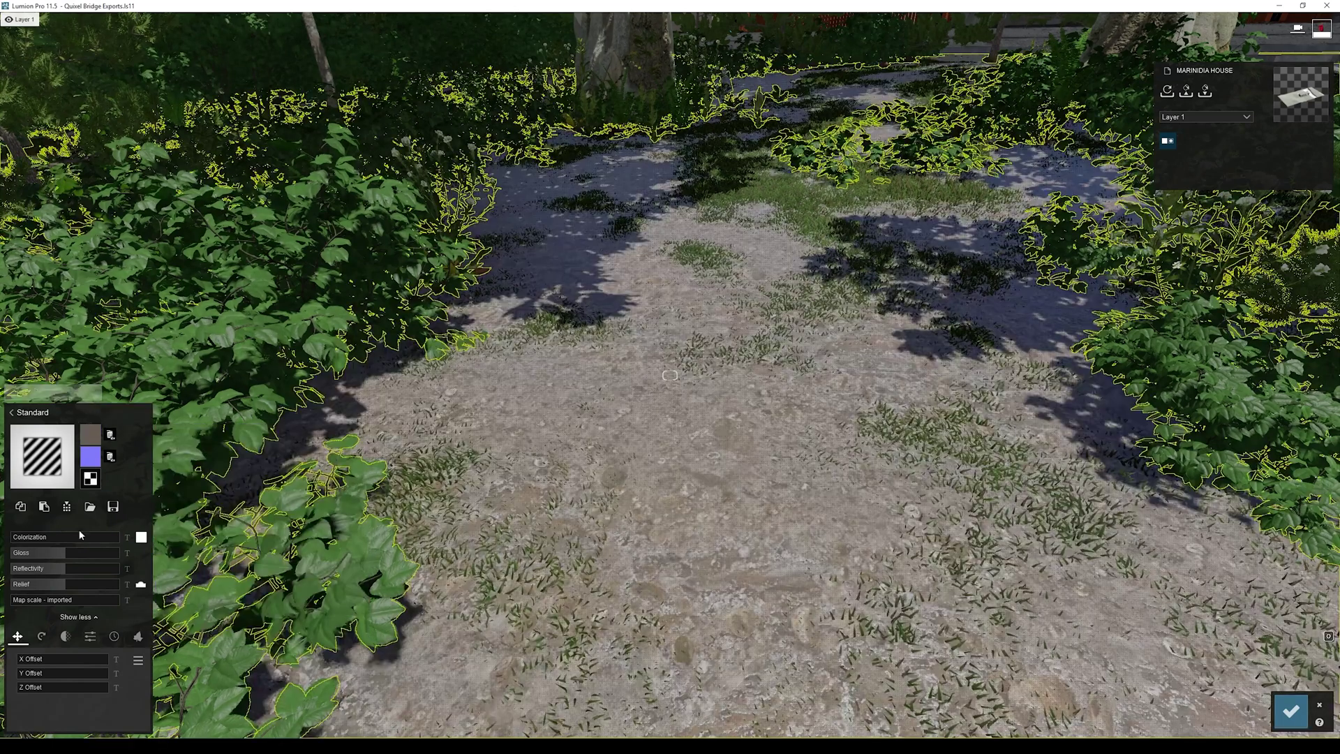
Set the ground texture to a custom map scale of 1.9
{"action": "left_click", "coordinate": [33, 601]}
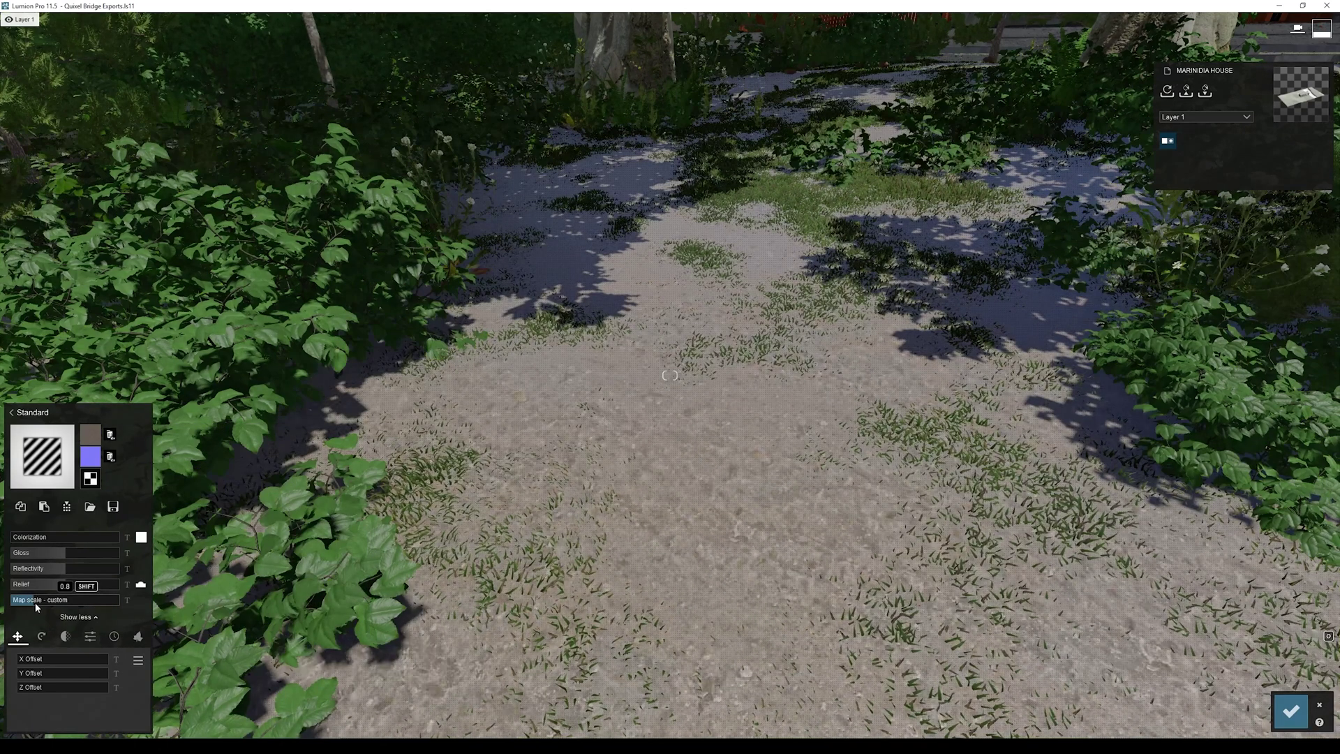
{"action": "left_click_drag", "start_coordinate": [35, 605], "coordinate": [39, 605]}
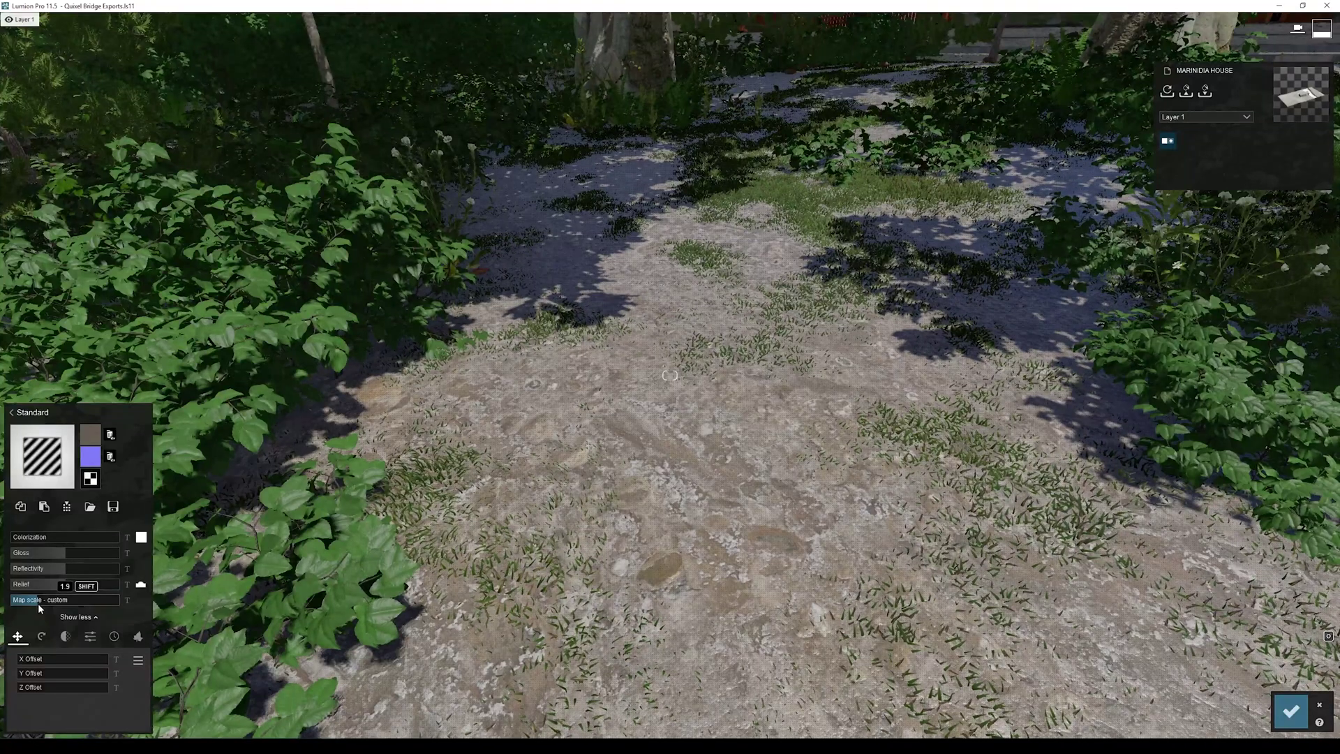
{"action": "left_click", "coordinate": [90, 456]}
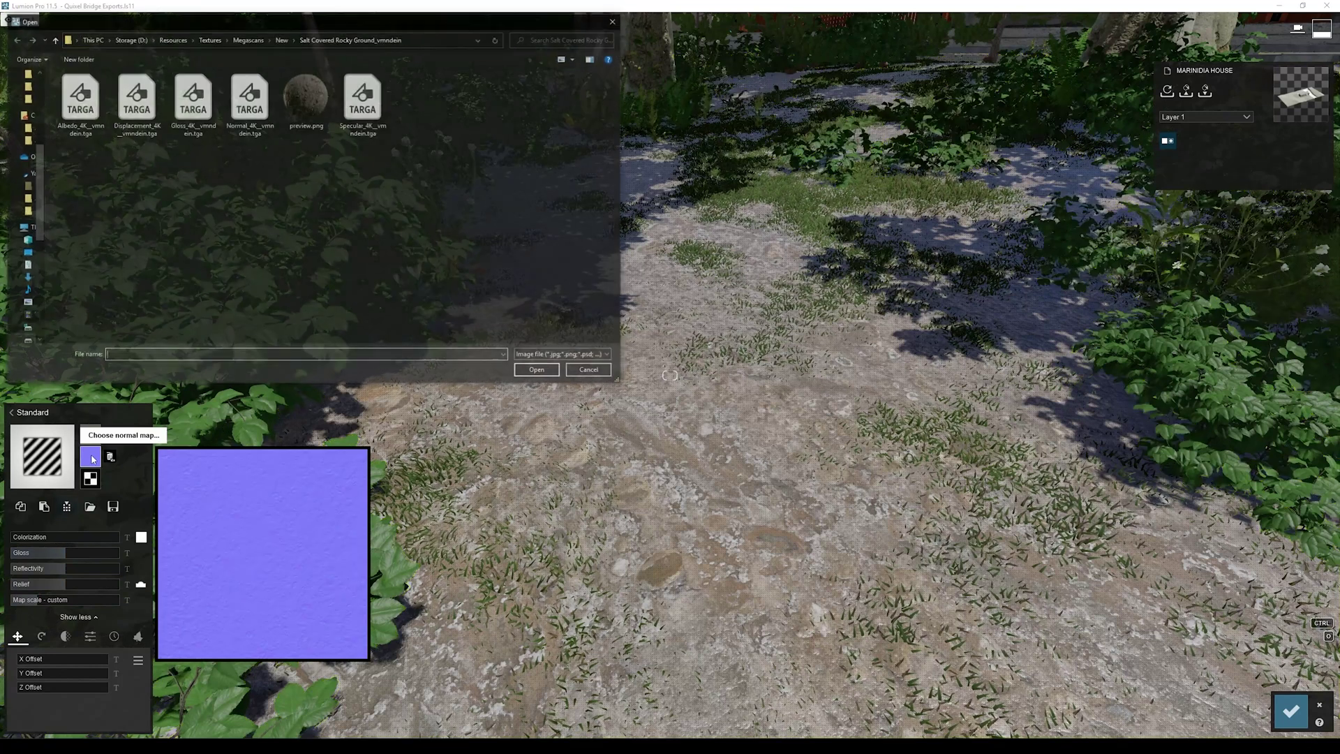
Load Normal_4K as the ground's normal map and flip its direction
{"action": "double_click", "coordinate": [250, 96]}
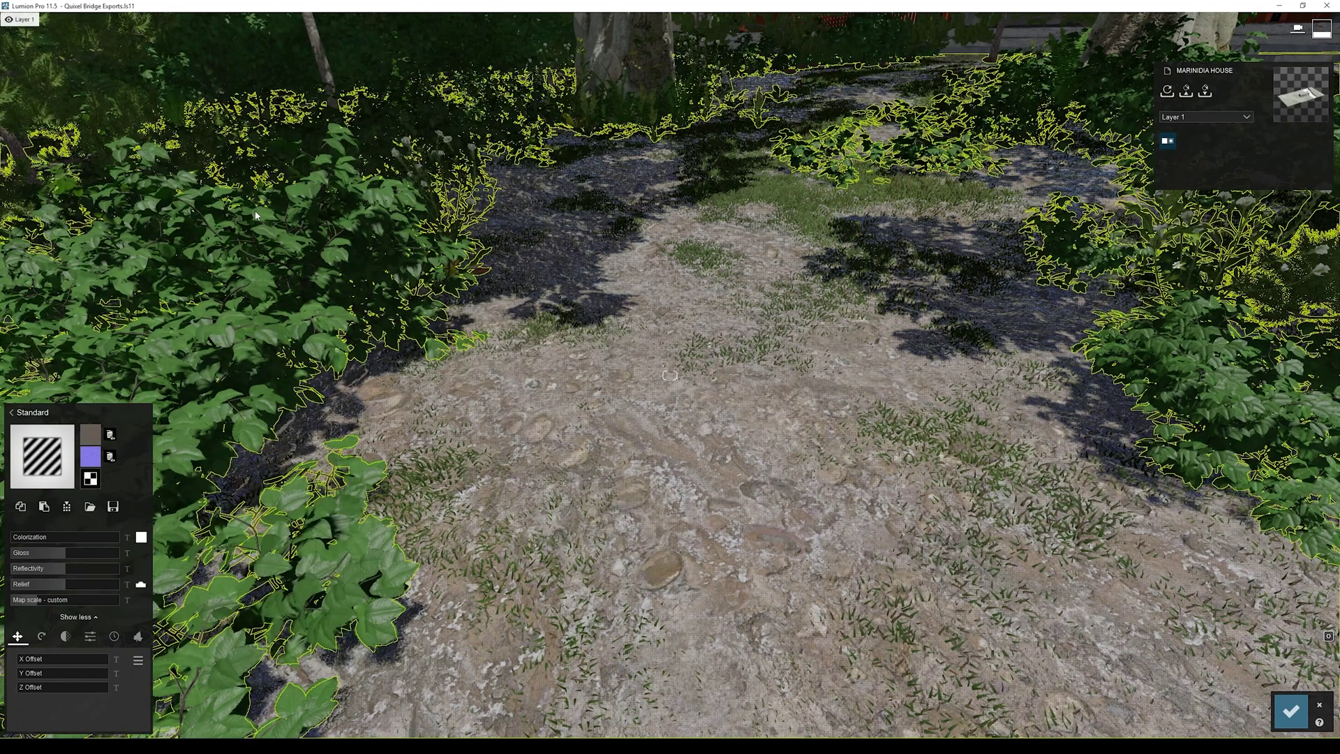
{"action": "left_click", "coordinate": [140, 585]}
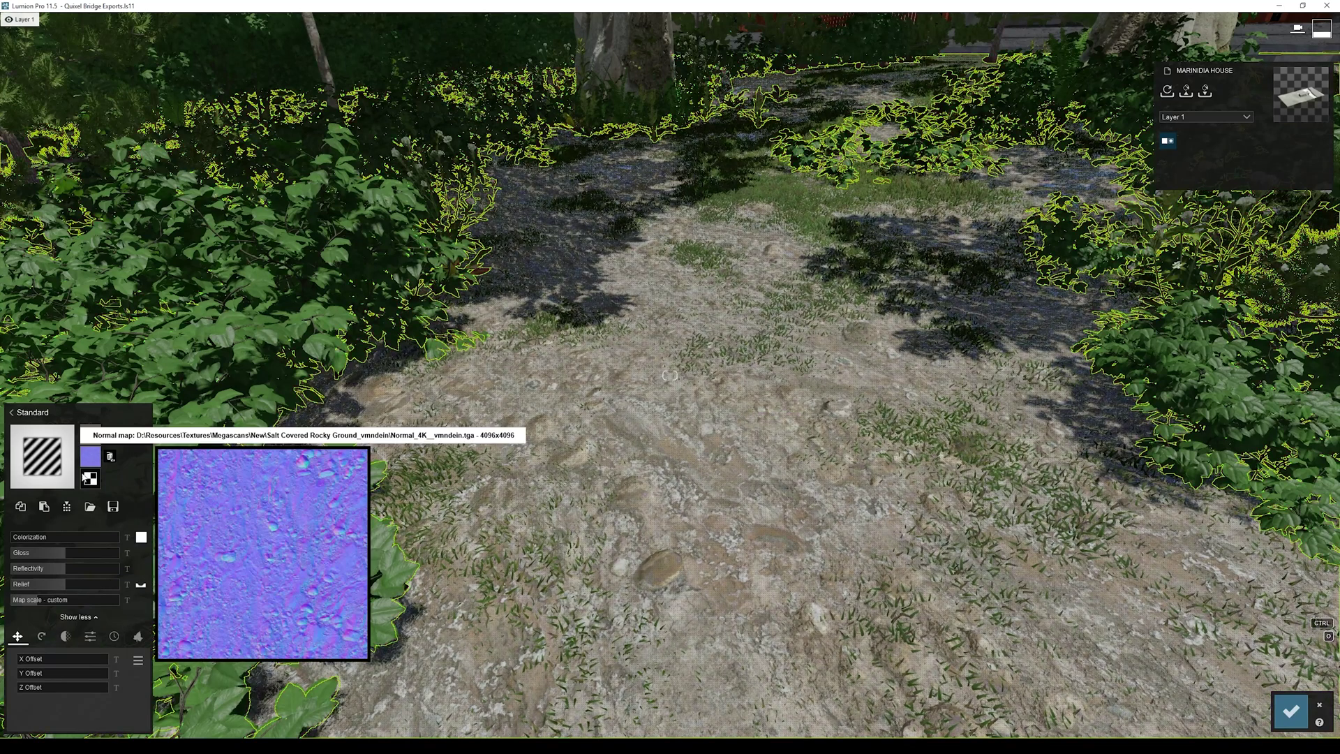
Load Displacement_4K as the displacement map and raise its strength to 0.8
{"action": "left_click", "coordinate": [90, 434]}
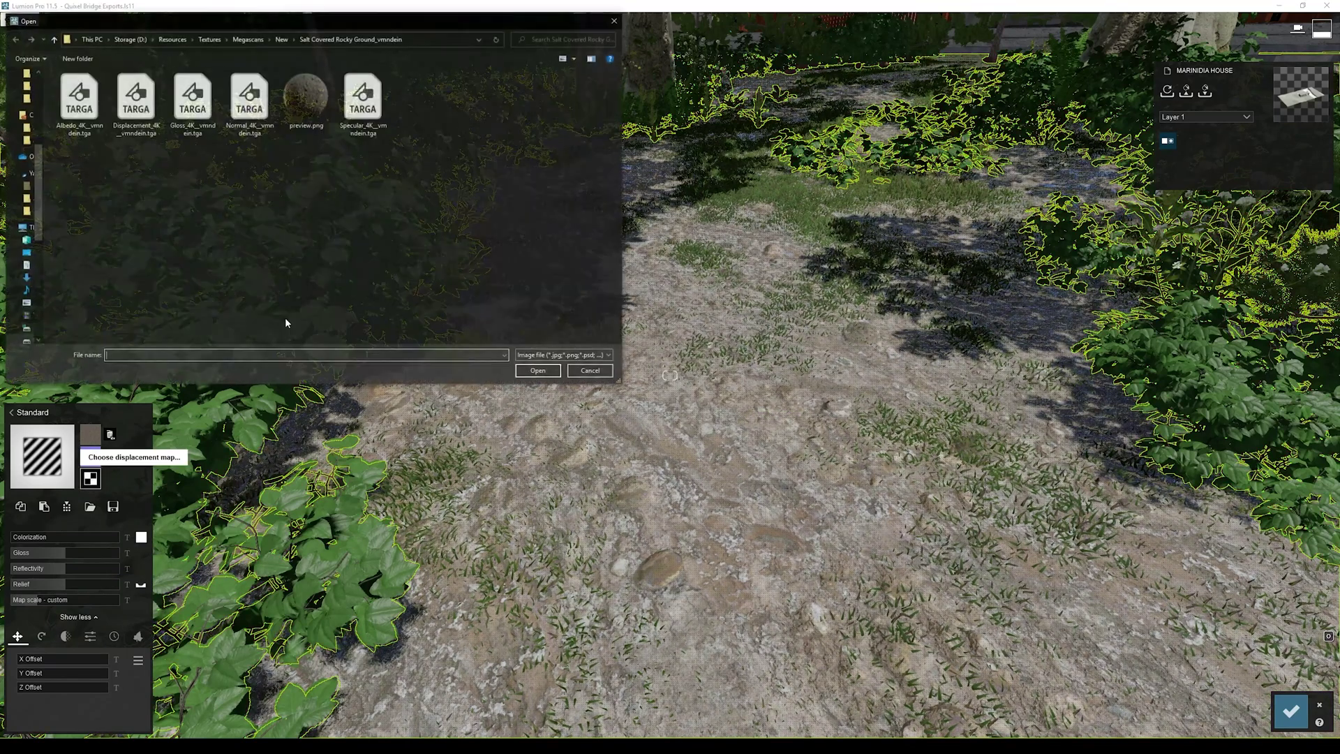
{"action": "double_click", "coordinate": [135, 101]}
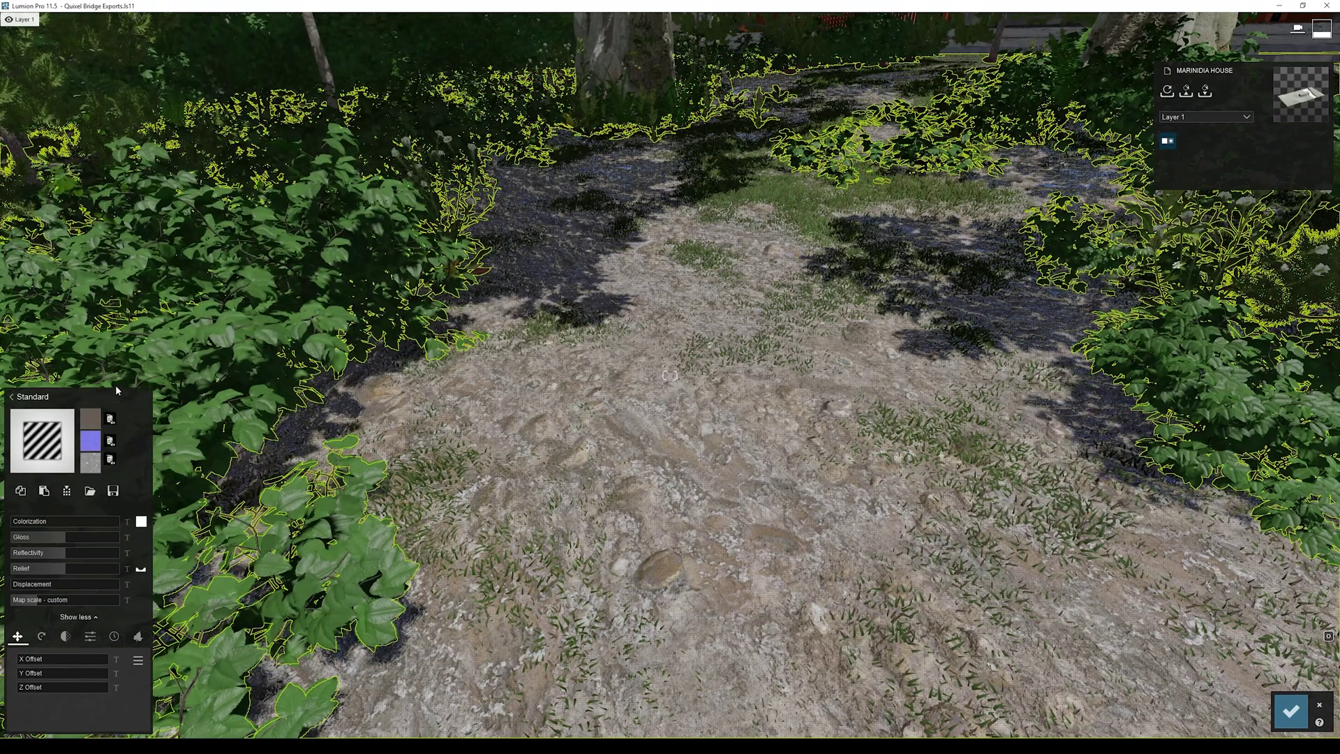
{"action": "left_click_drag", "start_coordinate": [56, 588], "coordinate": [42, 557]}
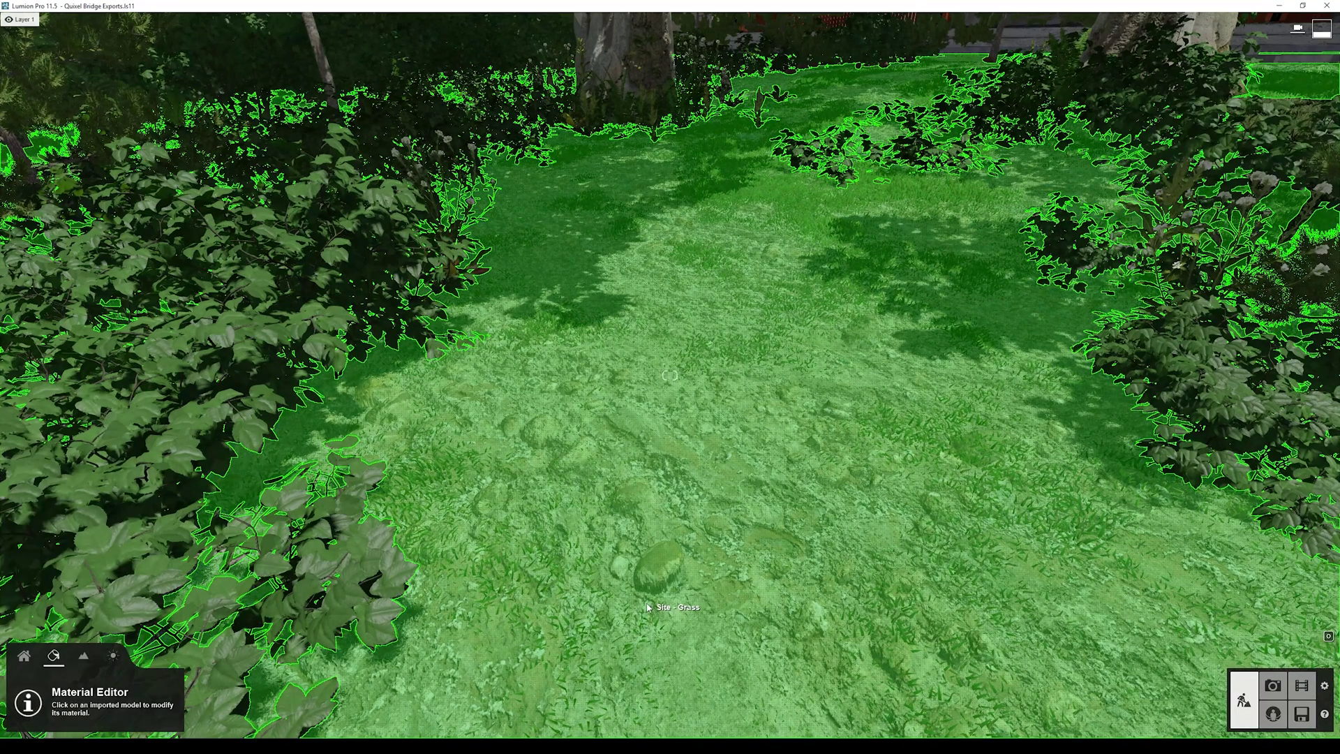
{"action": "right_click_drag", "start_coordinate": [648, 607], "coordinate": [705, 455]}
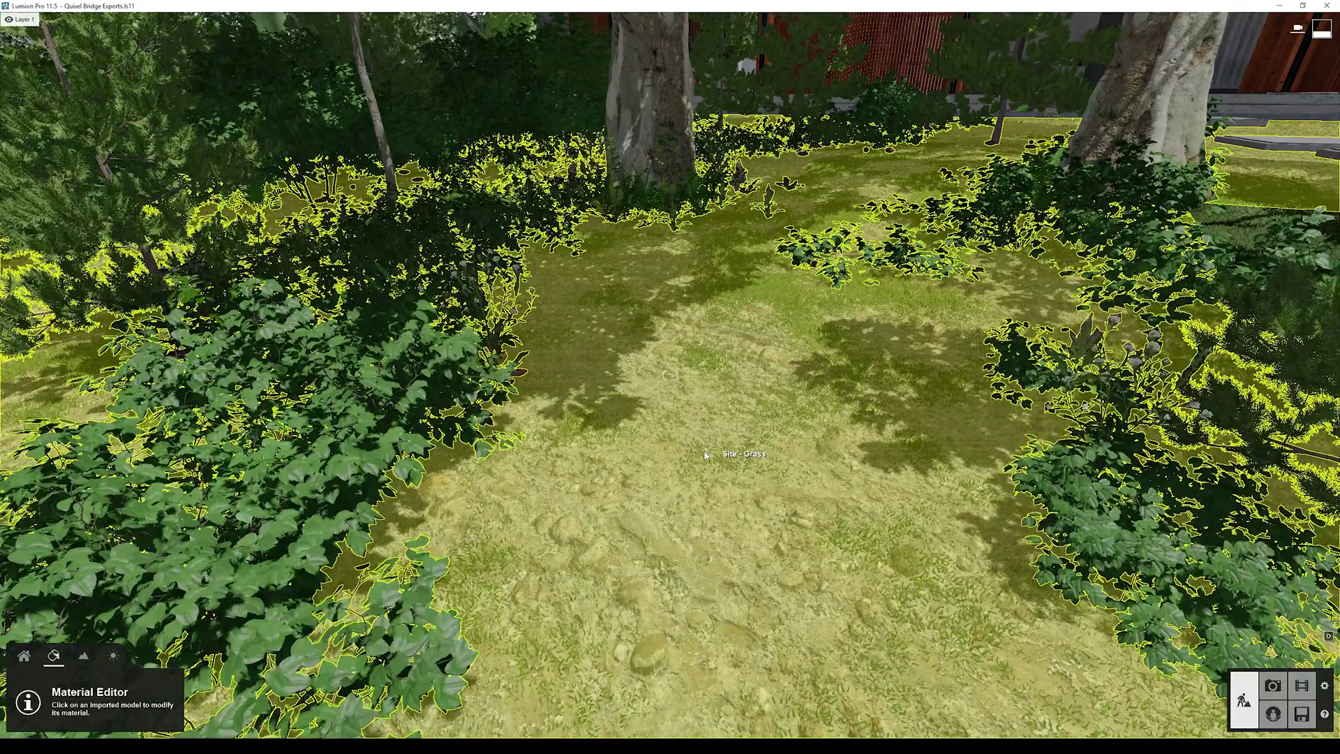
{"action": "left_click", "coordinate": [705, 455]}
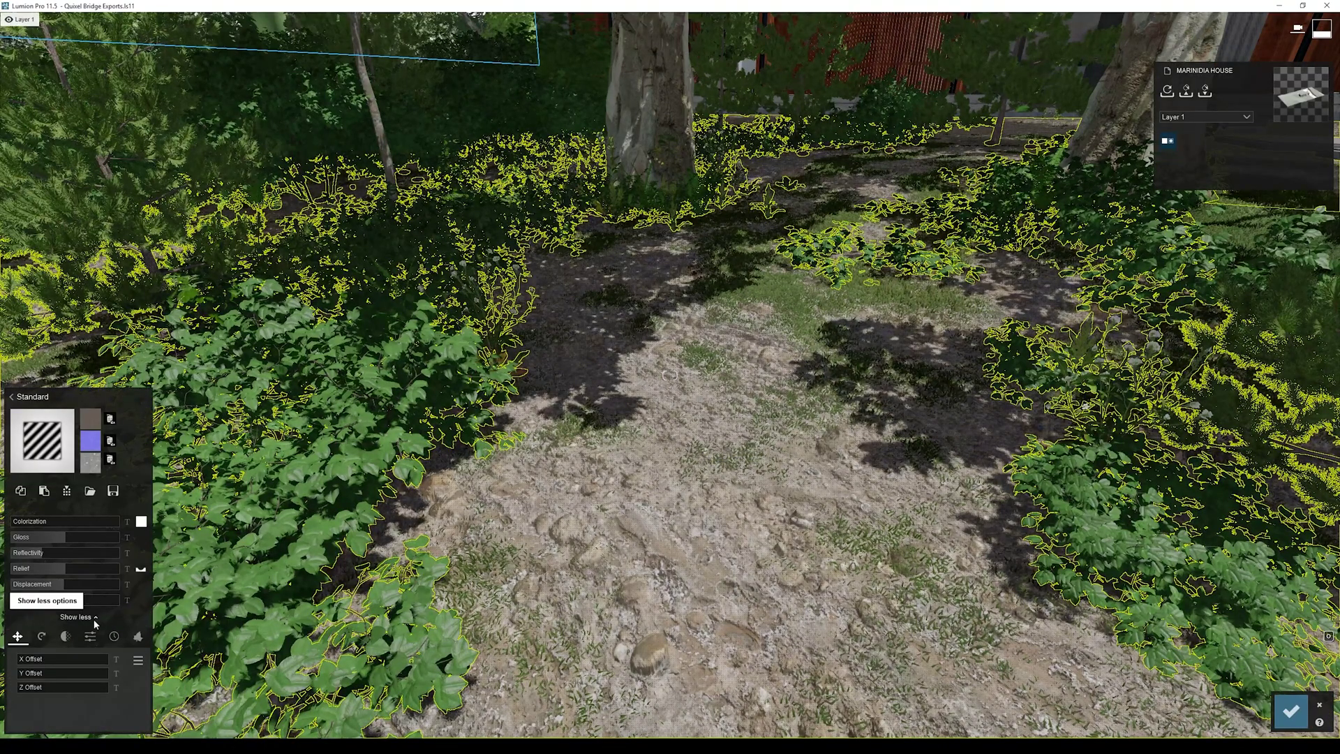
{"action": "left_click", "coordinate": [92, 618]}
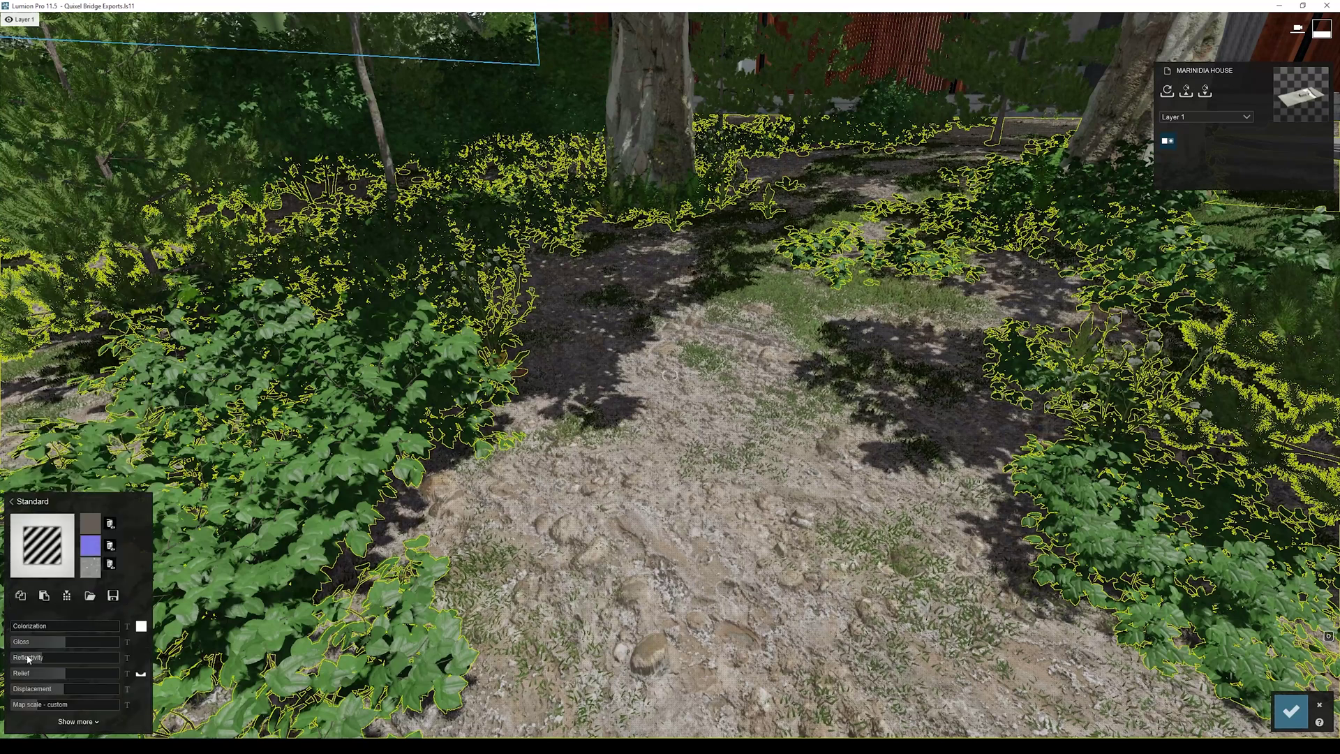
{"action": "left_click", "coordinate": [83, 723]}
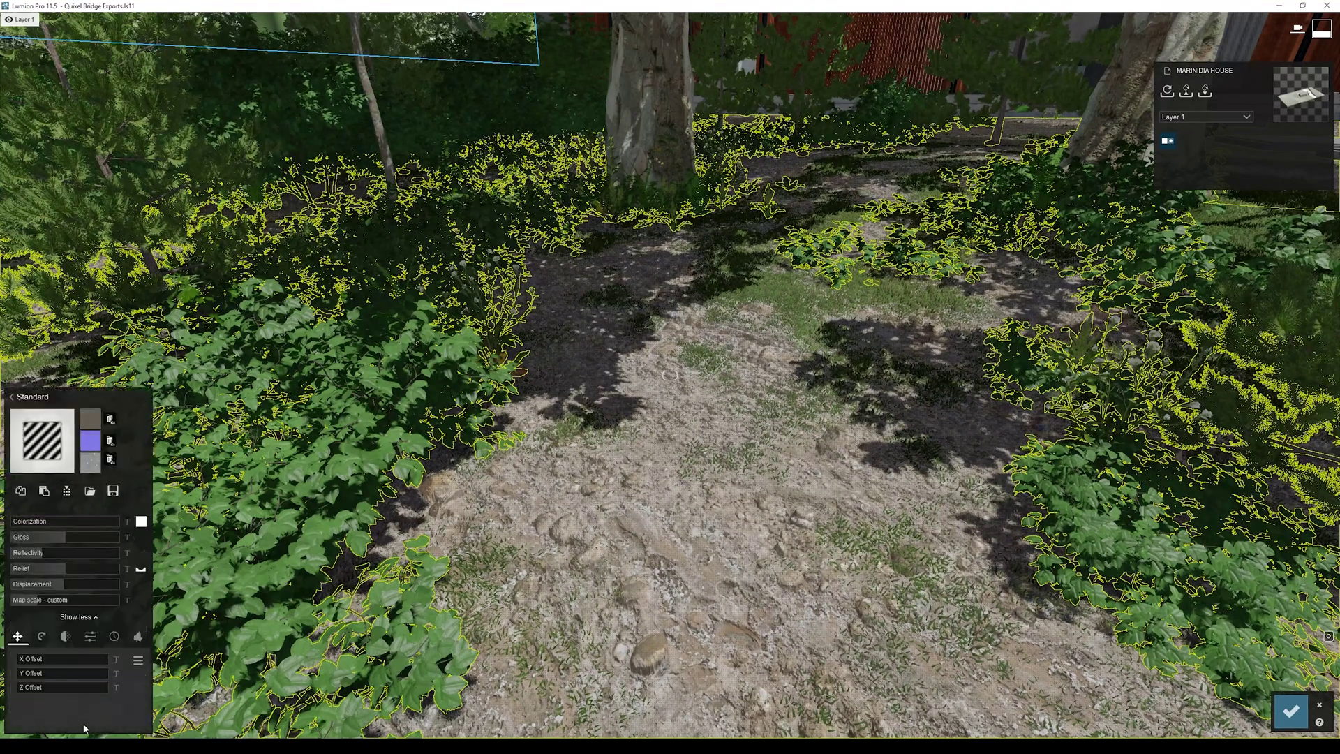
{"action": "left_click", "coordinate": [90, 639]}
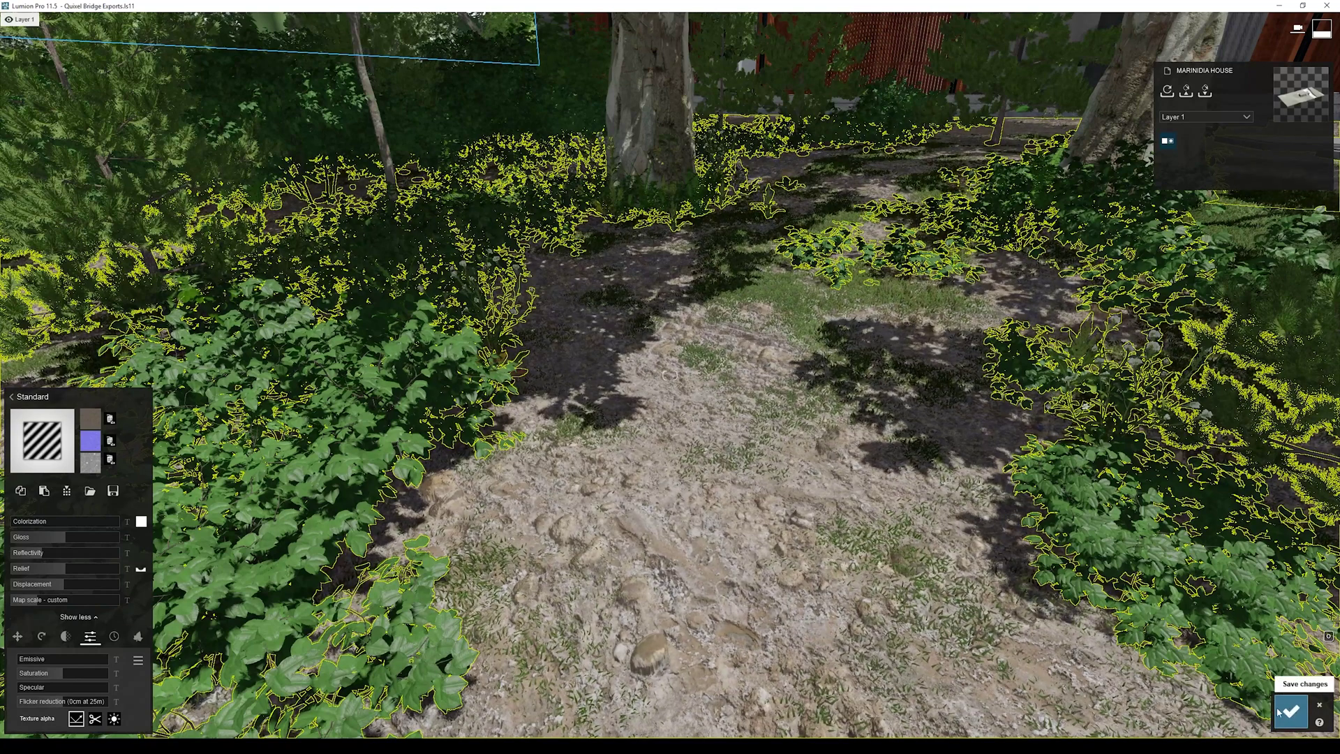
{"action": "left_click", "coordinate": [1291, 710]}
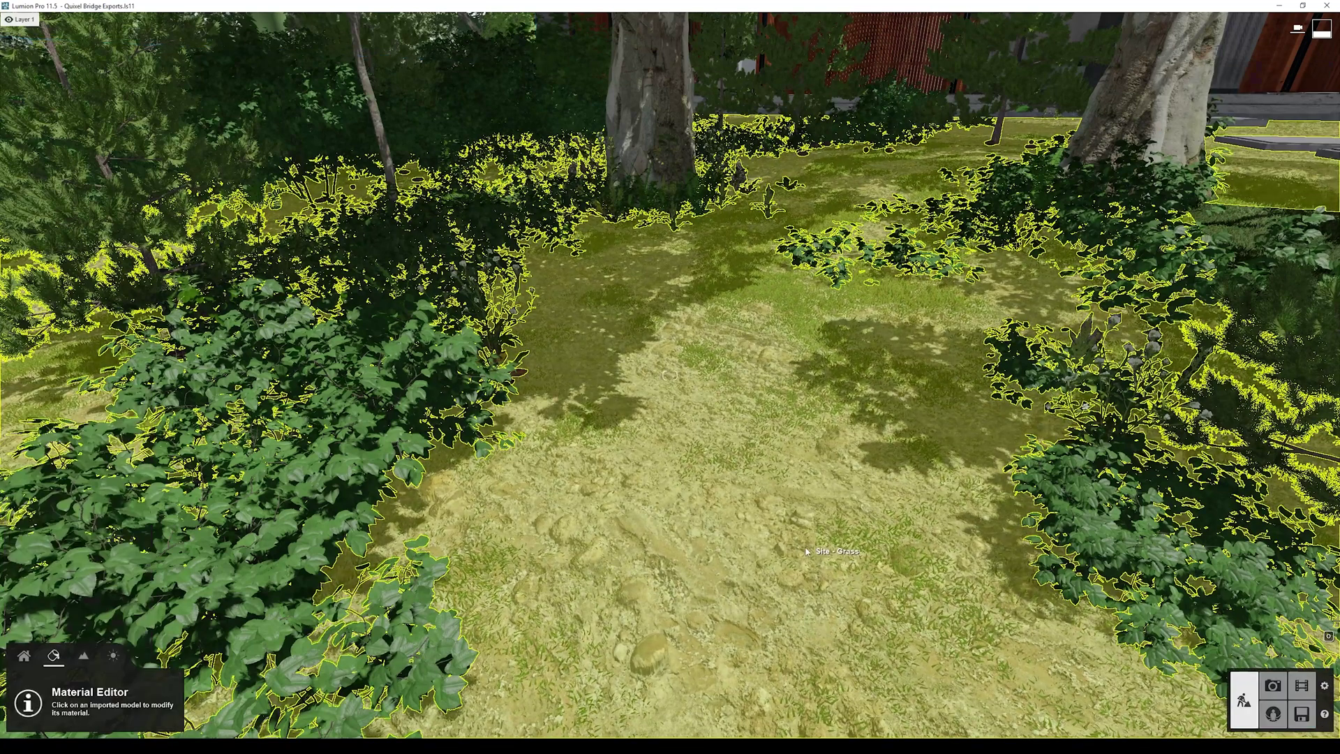